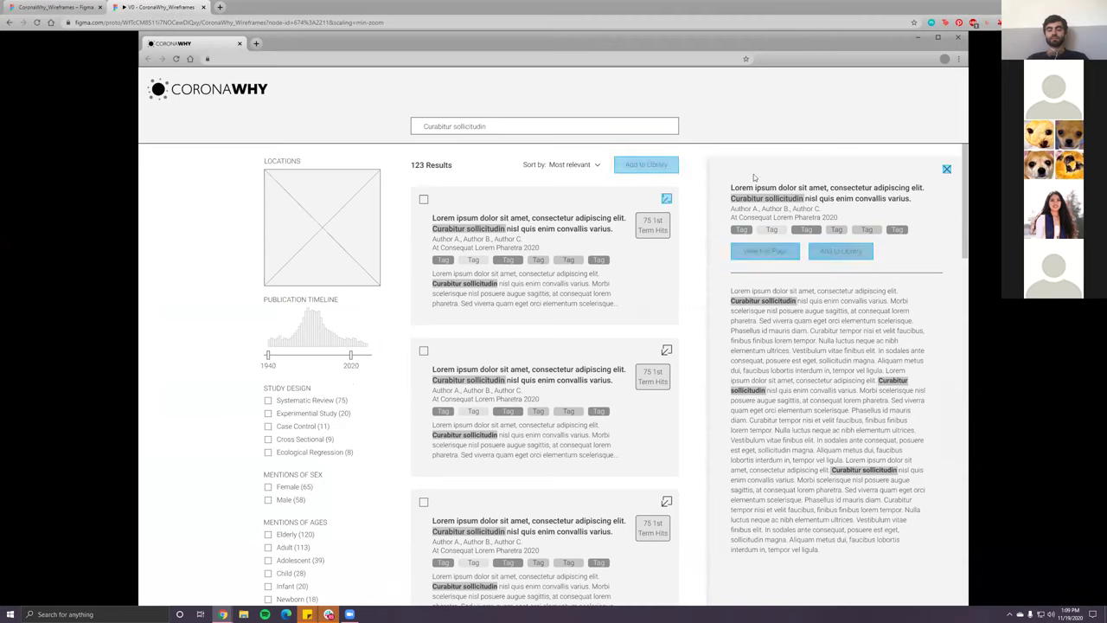
- Close the abstract overlay in the prototype and tick the checkboxes of the first two search results
left_click(946, 169)
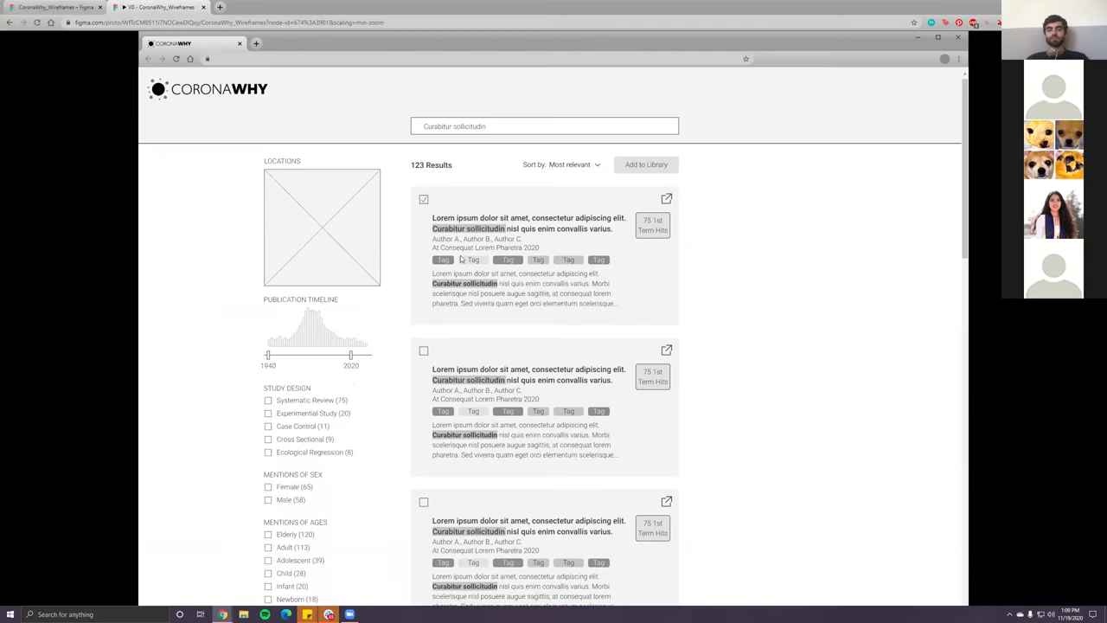
scroll(461, 258, "down", 2)
scroll(461, 258, "up", 2)
scroll(431, 165, "down", 2)
left_click(425, 225)
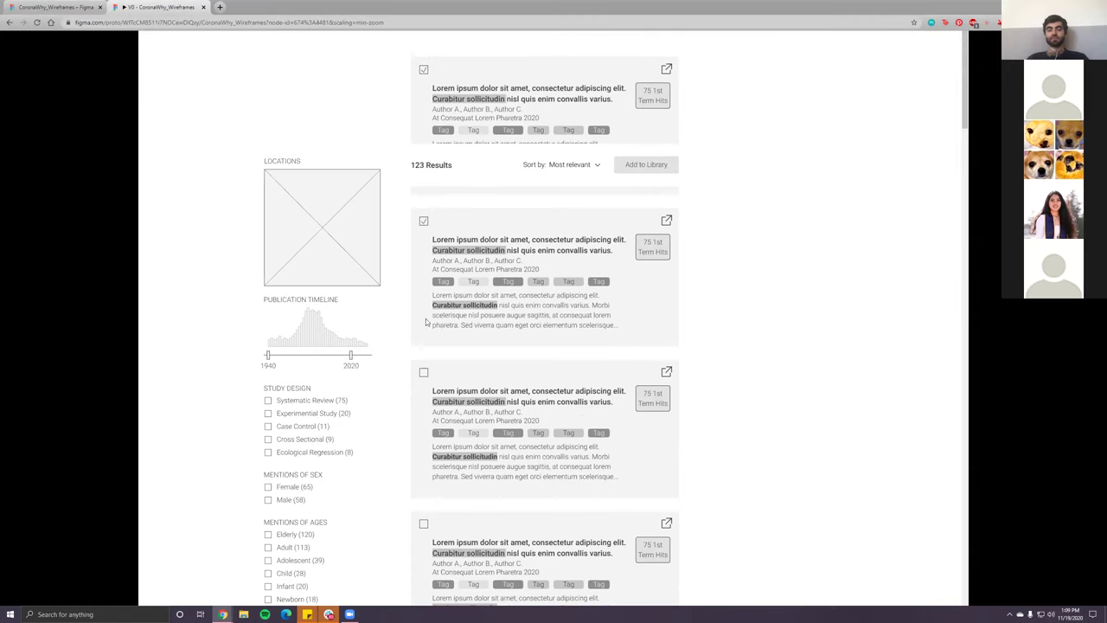
scroll(446, 325, "up", 3)
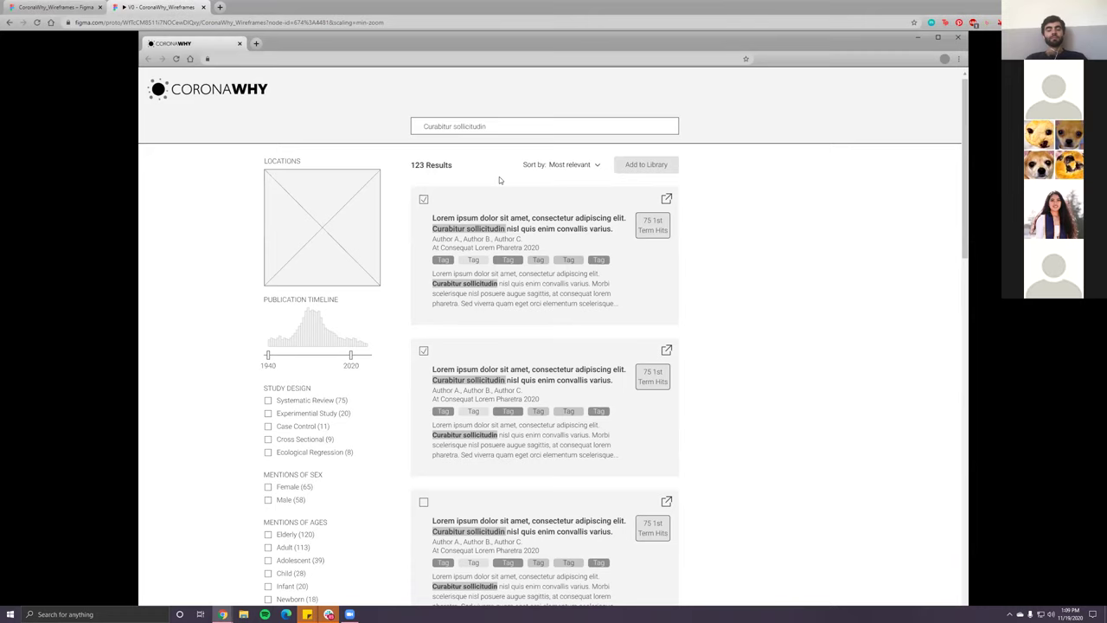
- Open the first result's abstract in the side overlay and look through the filters and results beside it
scroll(346, 331, "down", 3)
scroll(421, 331, "up", 3)
left_click(667, 200)
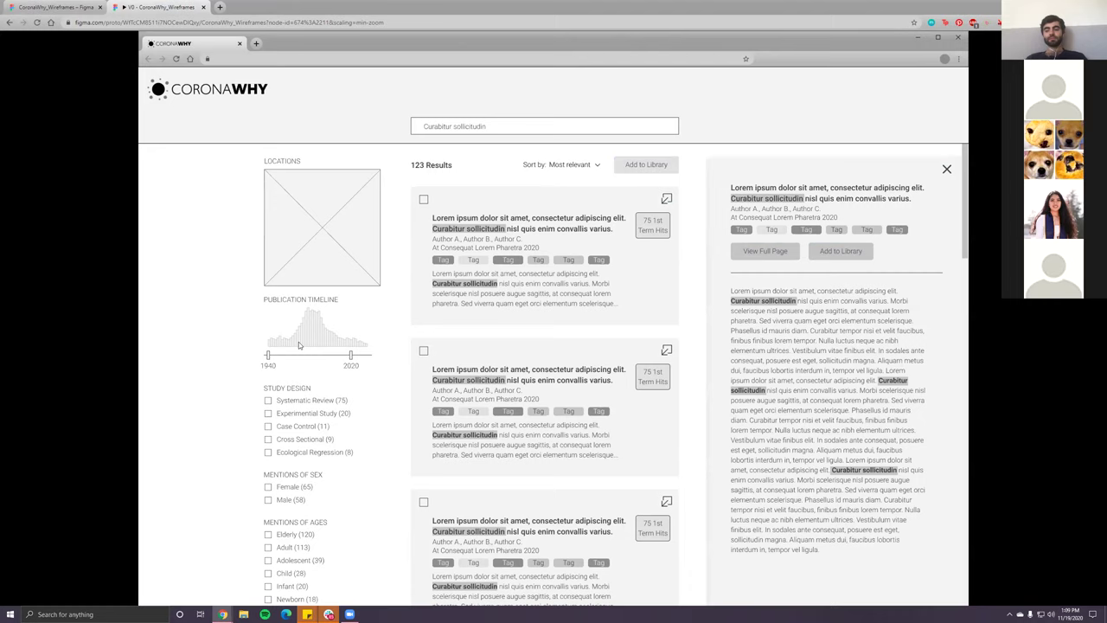
left_click(347, 346)
scroll(485, 391, "down", 3)
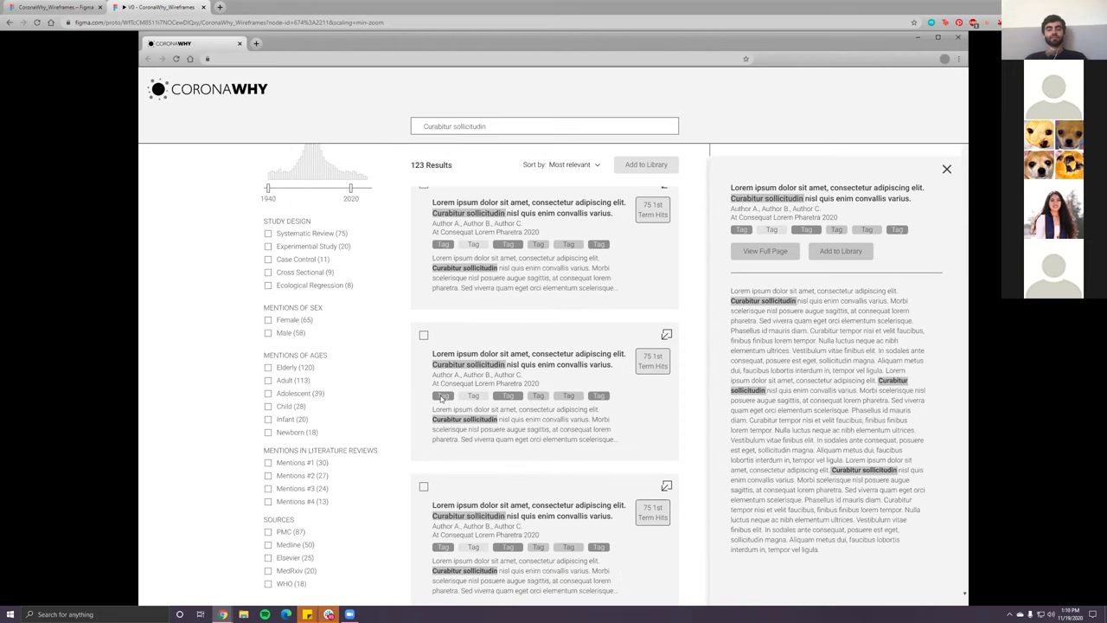
scroll(606, 410, "up", 3)
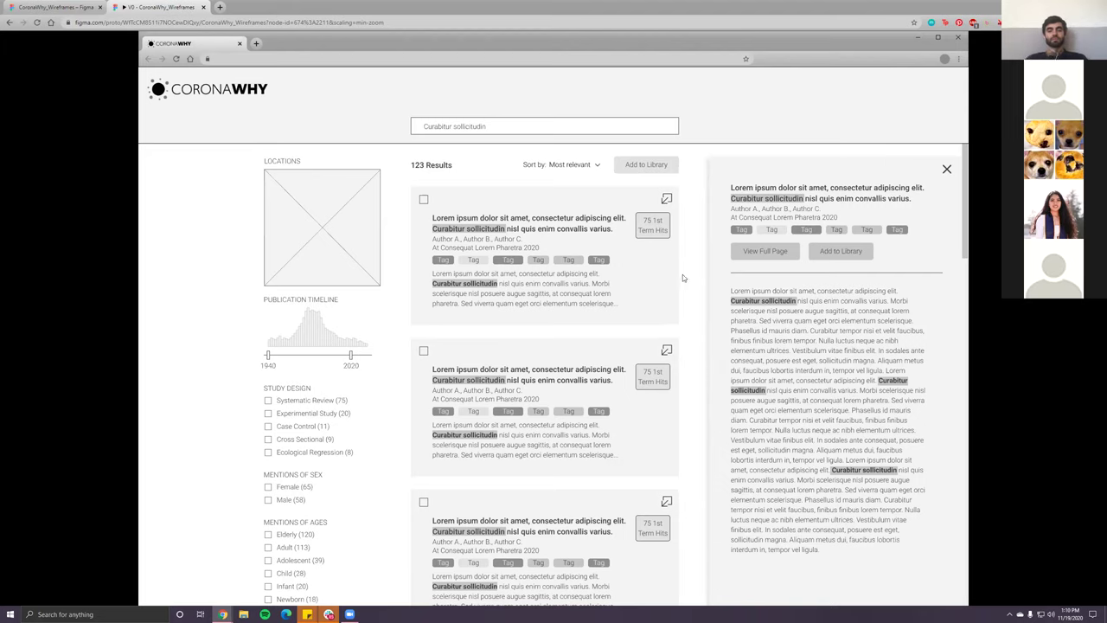
- Try the first result's expand control and title with the abstract overlay open, and check the results list
left_click(670, 205)
left_click(667, 200)
left_click(589, 211)
scroll(487, 295, "down", 2)
scroll(487, 295, "up", 2)
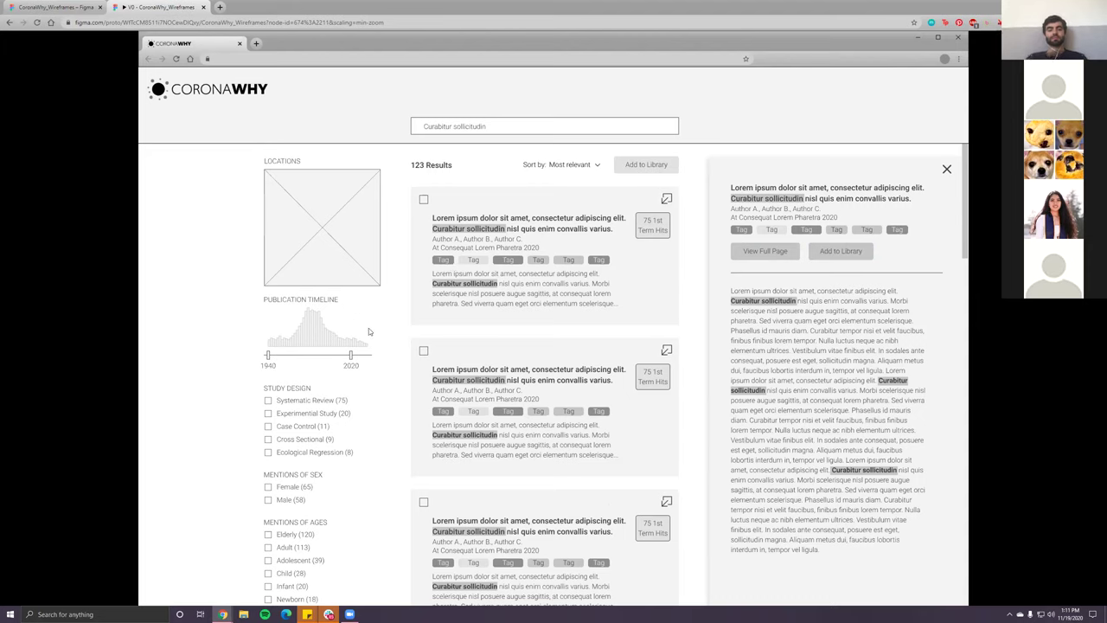
- In the CoronaWhy_Wireframes design file, select the divider-line variant of the Abstract Side Overlay frame and hide the editor interface
left_click(67, 9)
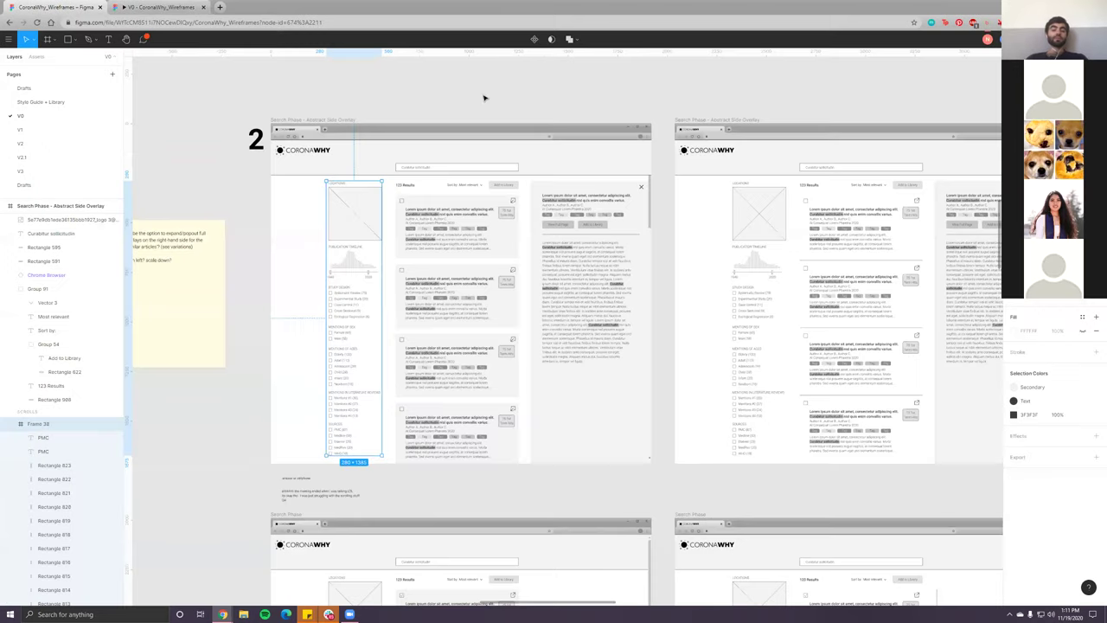
left_click_drag(625, 109, 535, 94)
scroll(535, 95, "right", 6)
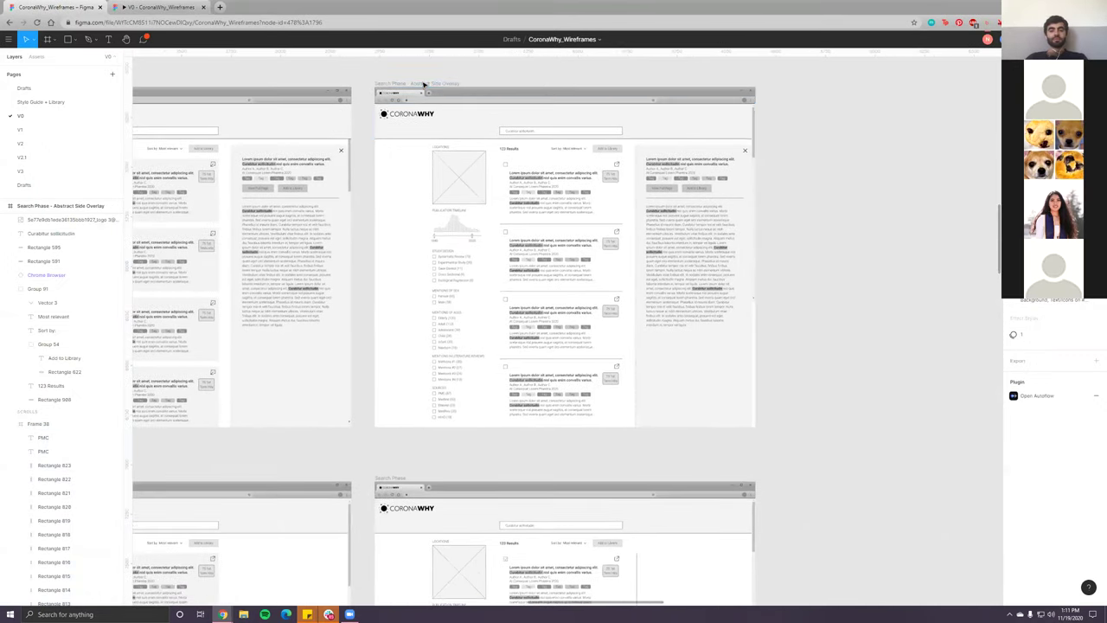
left_click(424, 84)
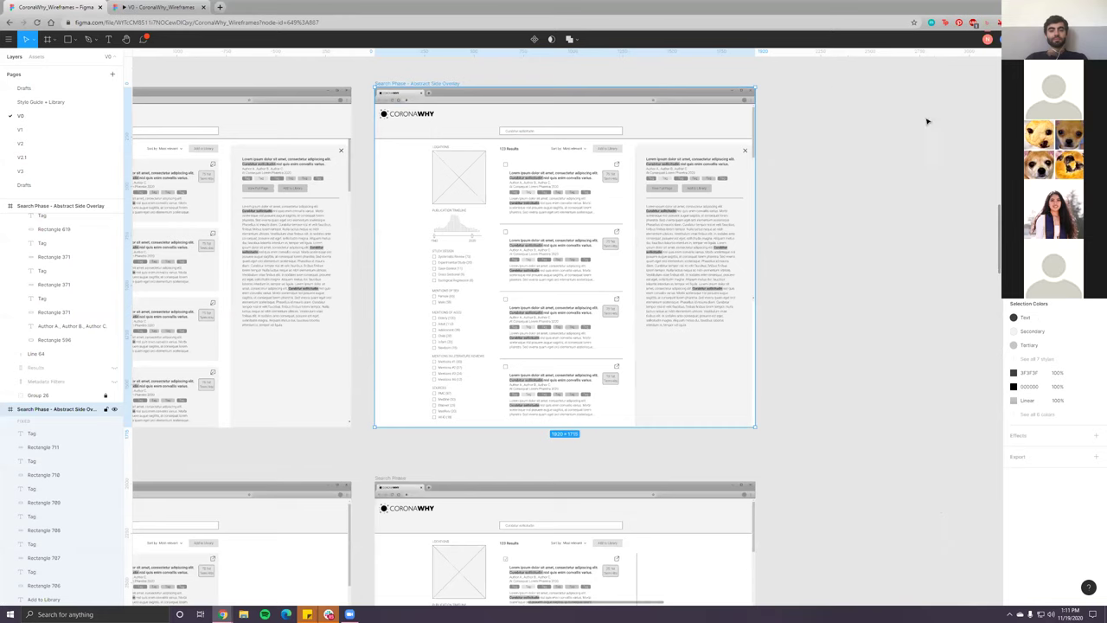
key("ctrl+backslash")
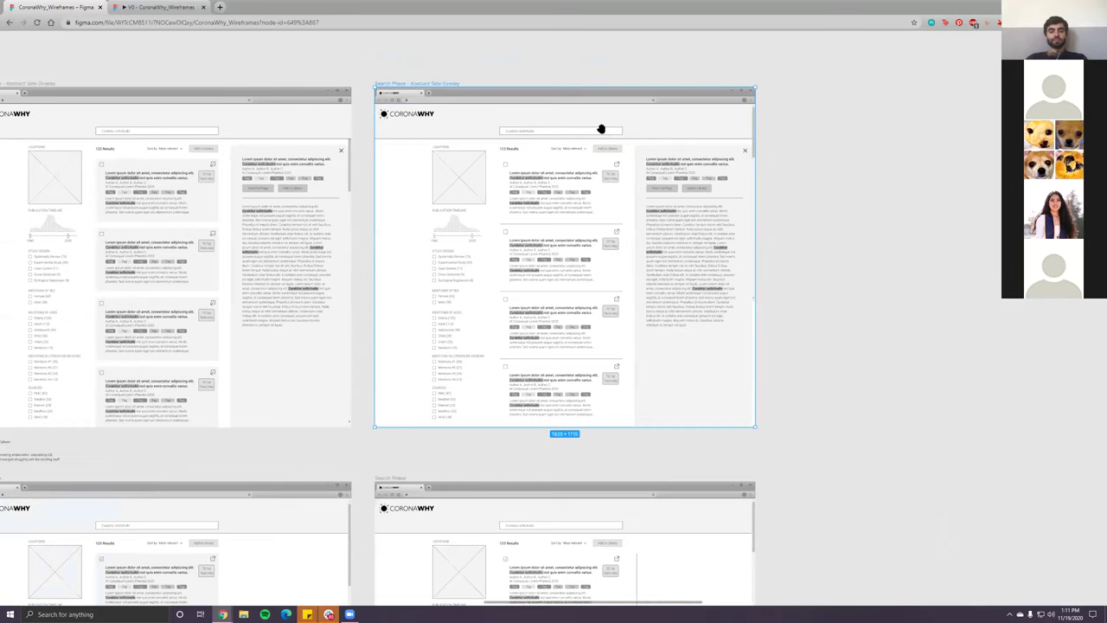
- Compare the card-style and divider-line variants of the abstract side overlay wireframe at close range
scroll(658, 130, "up", 6)
scroll(443, 205, "up", 5)
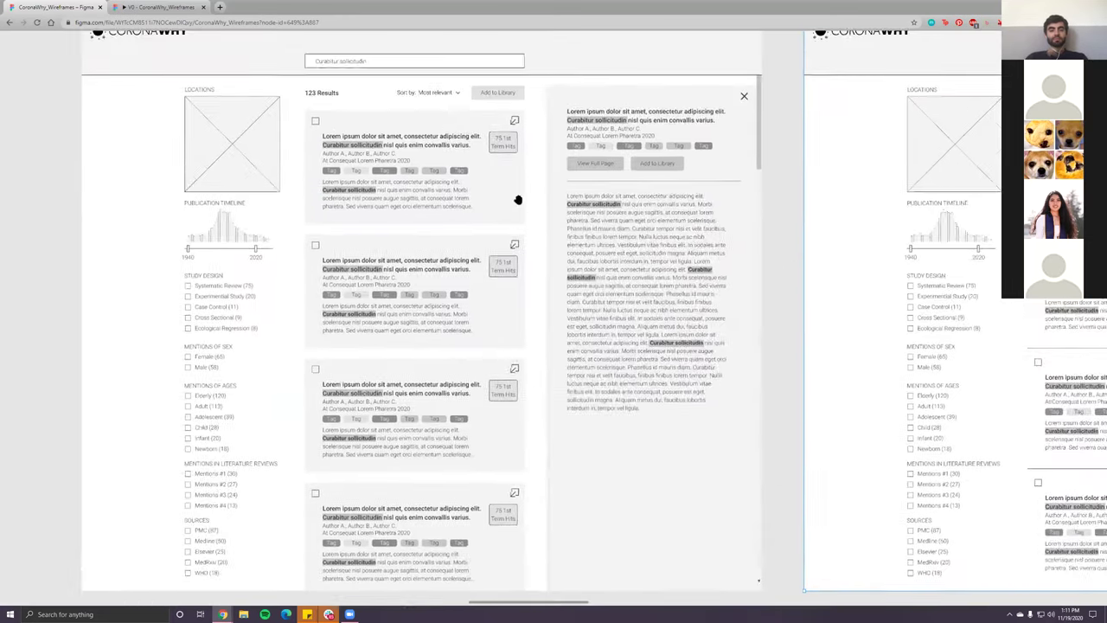
scroll(605, 282, "up", 2)
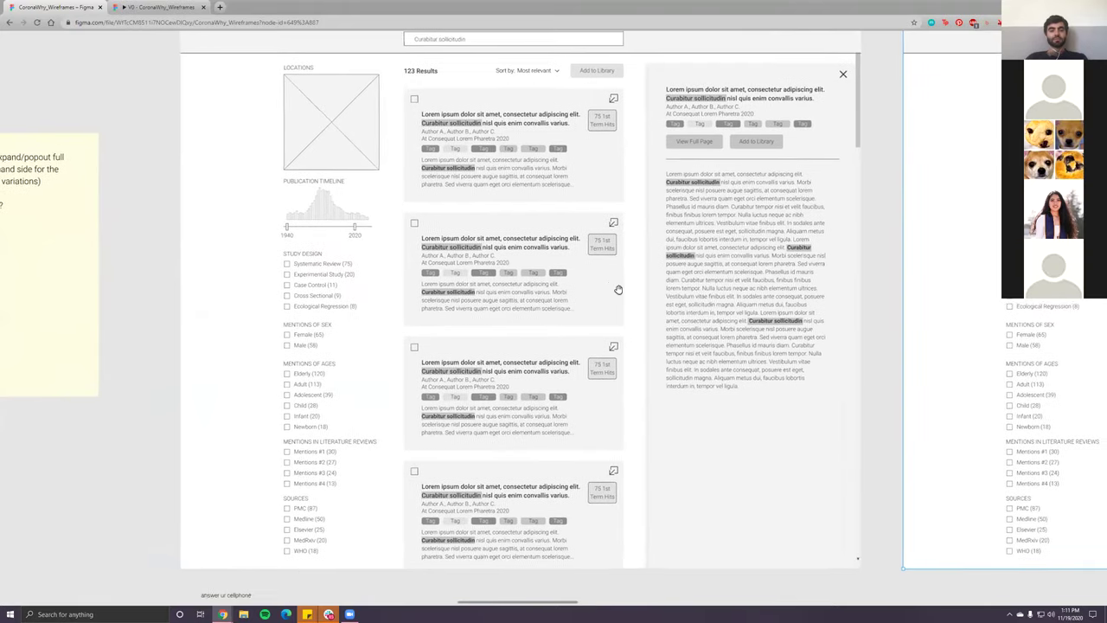
scroll(650, 276, "up", 1)
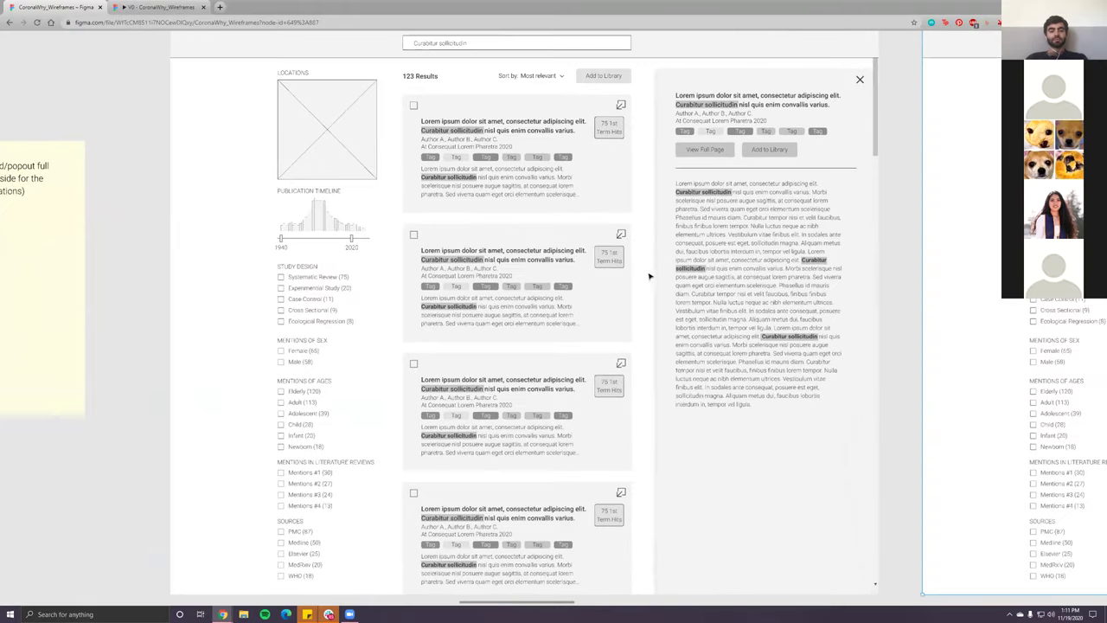
left_click_drag(653, 277, 408, 292)
scroll(408, 292, "right", 5)
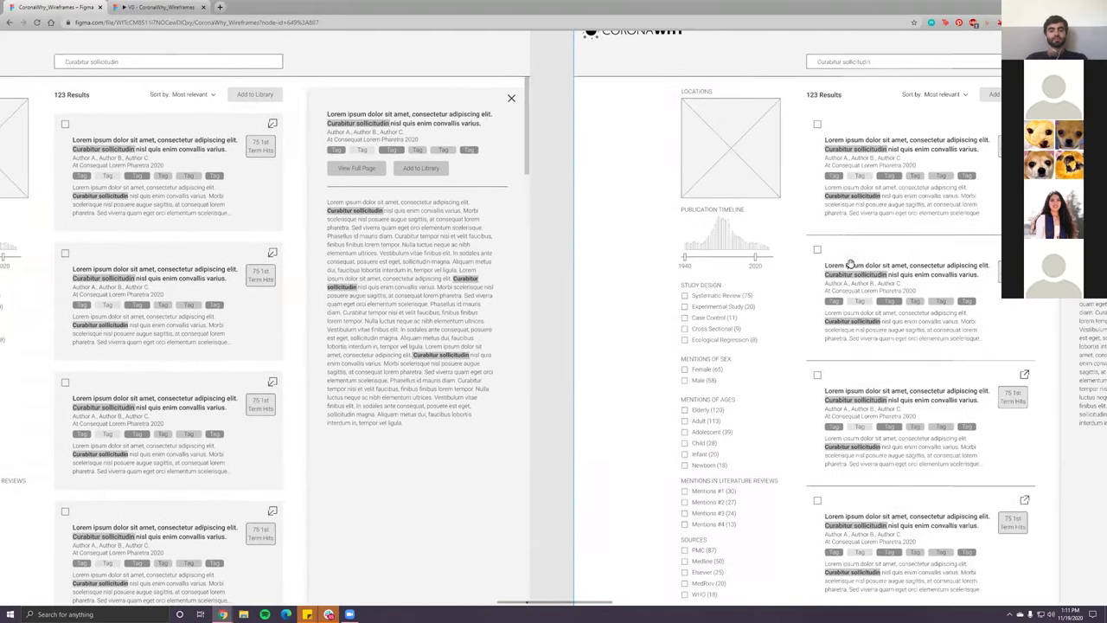
scroll(605, 246, "left", 1)
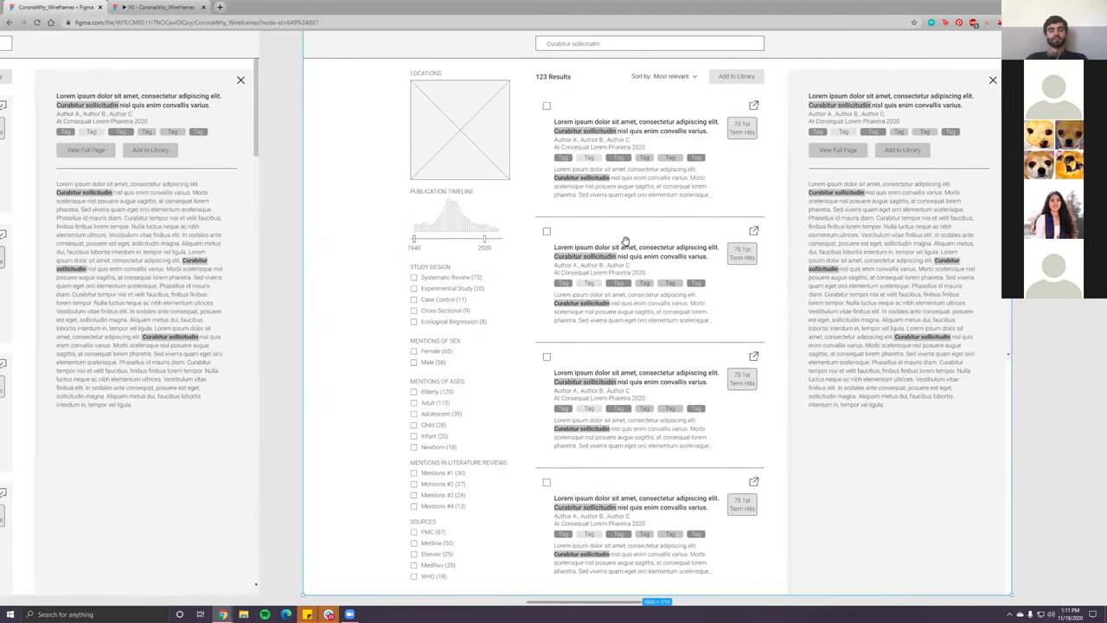
scroll(626, 242, "right", 5)
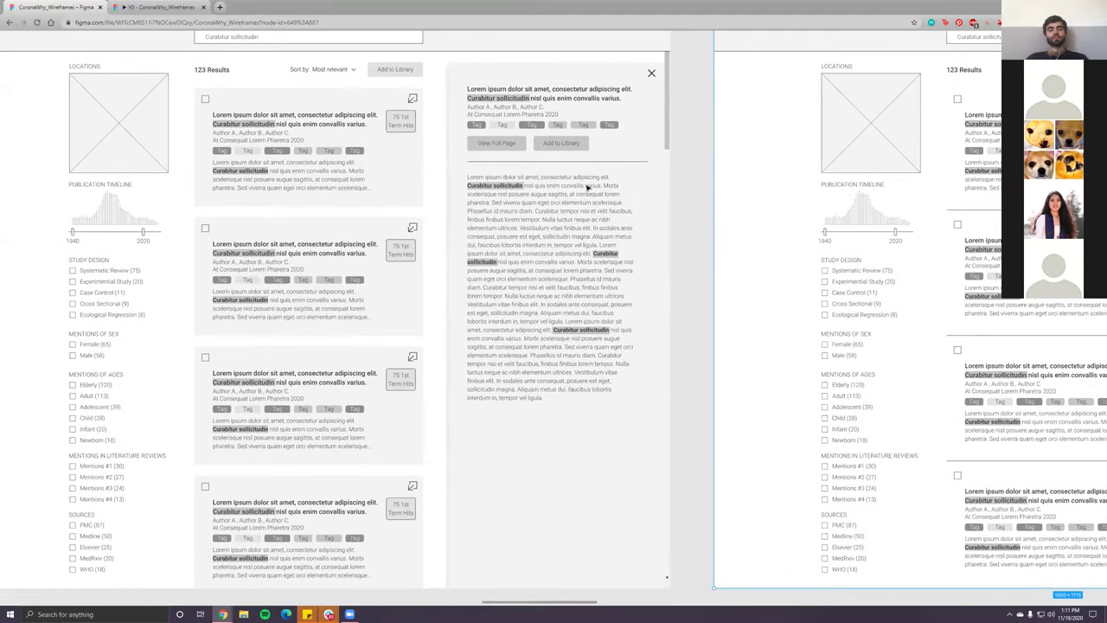
scroll(625, 181, "left", 4)
scroll(586, 218, "up", 1)
scroll(571, 216, "right", 2)
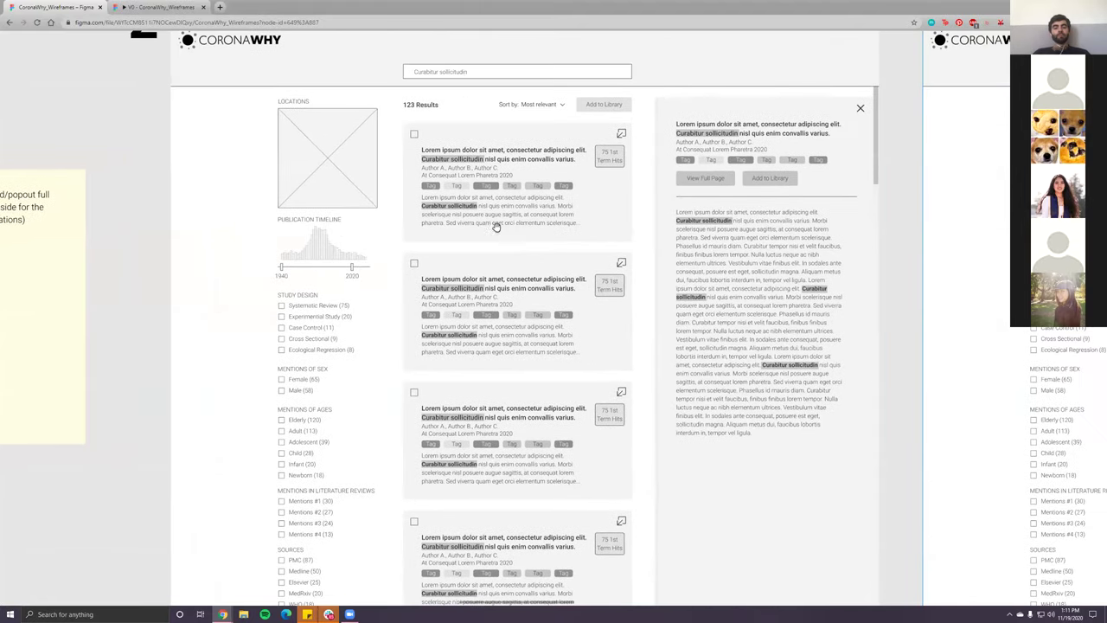
- Examine the divider-line variant's filters, result list and abstract panel, leaving no frame selected
left_click(507, 240)
scroll(594, 229, "right", 9)
scroll(594, 229, "right", 3)
scroll(595, 229, "up", 1)
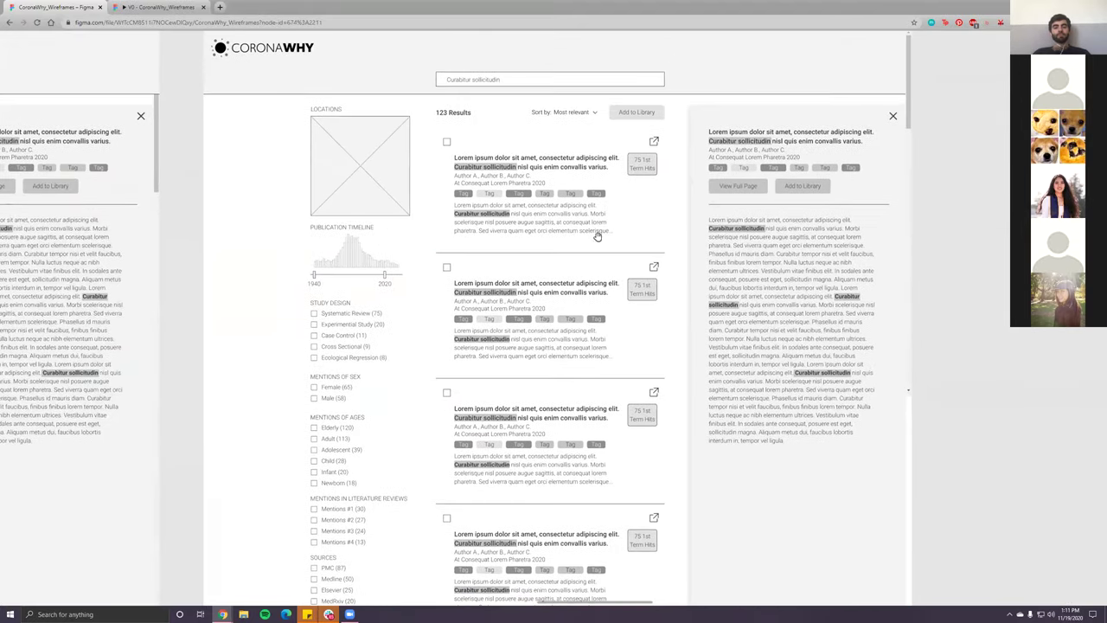
scroll(355, 165, "up", 1)
scroll(355, 164, "left", 1)
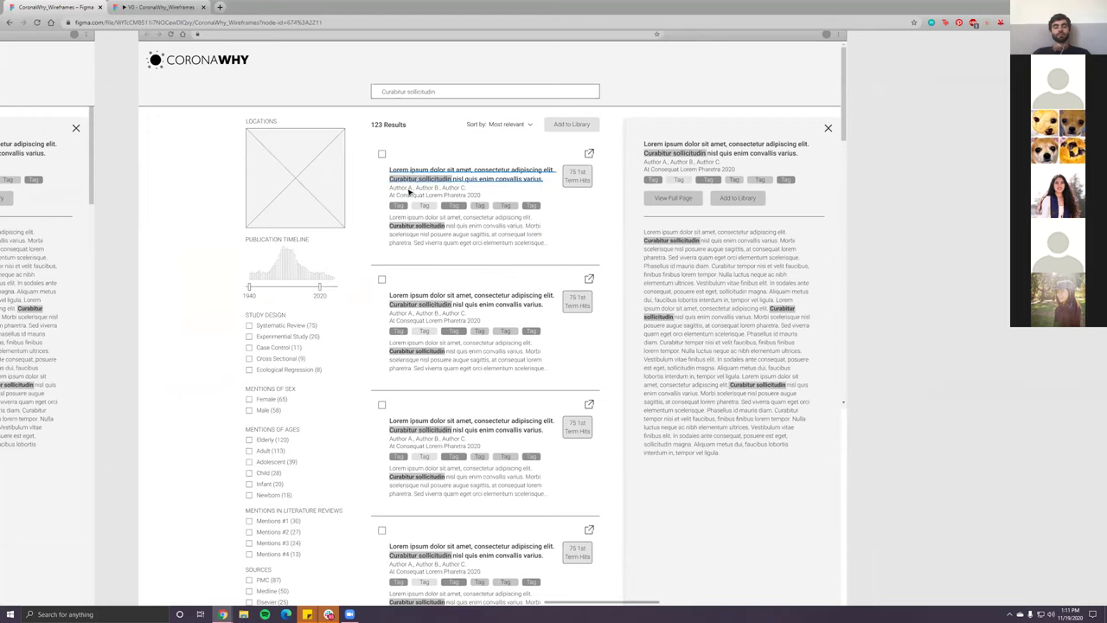
left_click(438, 268)
- Inspect the card-style variant's abstract panel up close and compare it with the divider-line layout
scroll(813, 212, "down", 6)
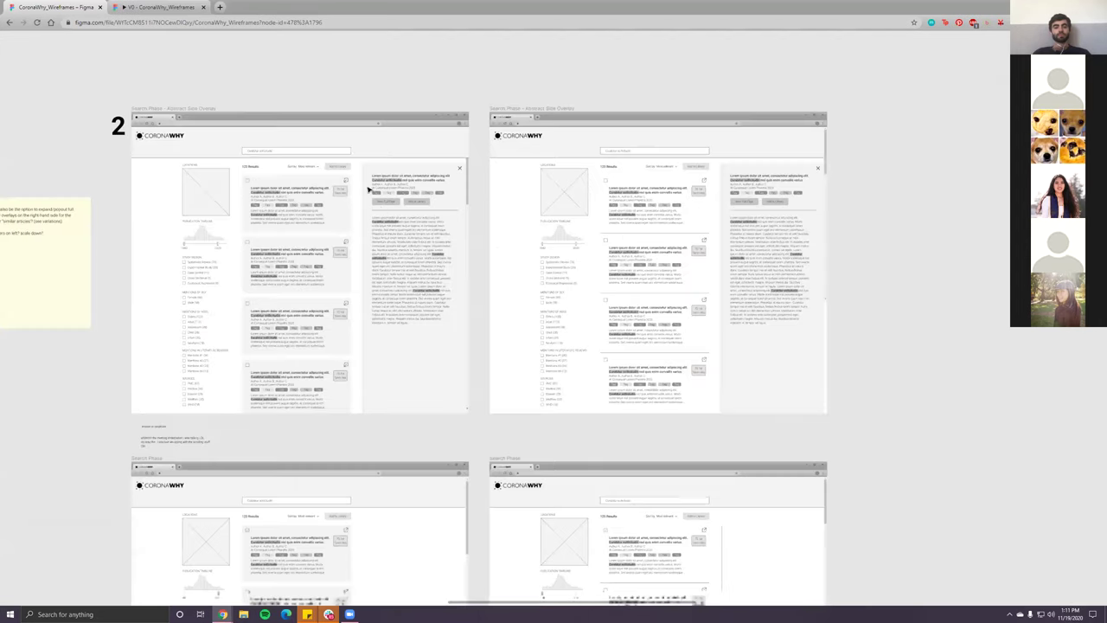
scroll(393, 215, "up", 2)
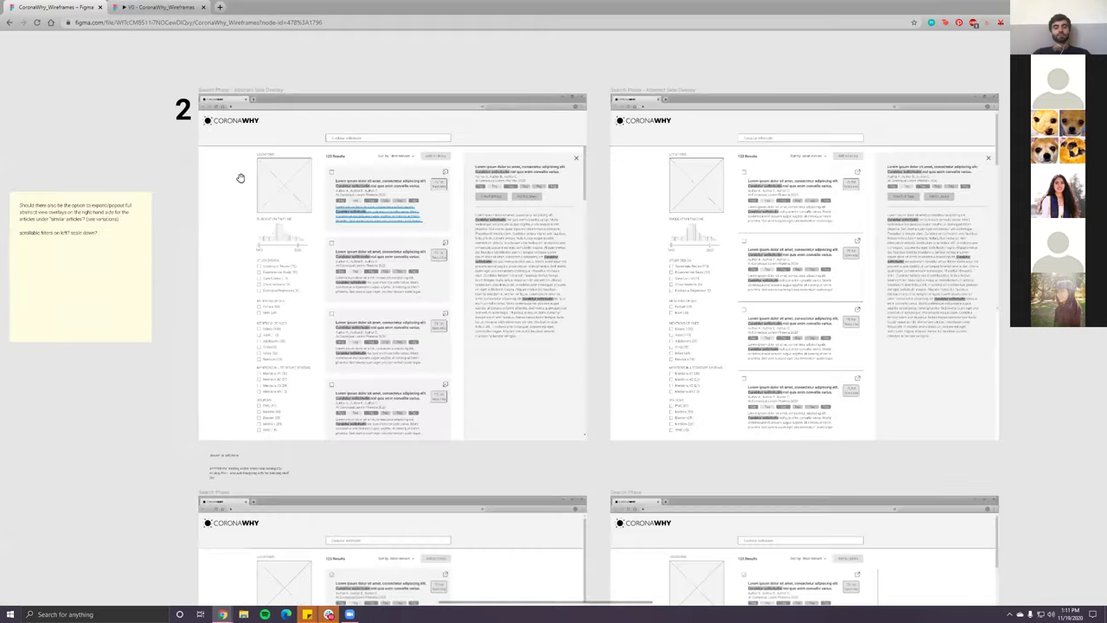
scroll(494, 186, "up", 3)
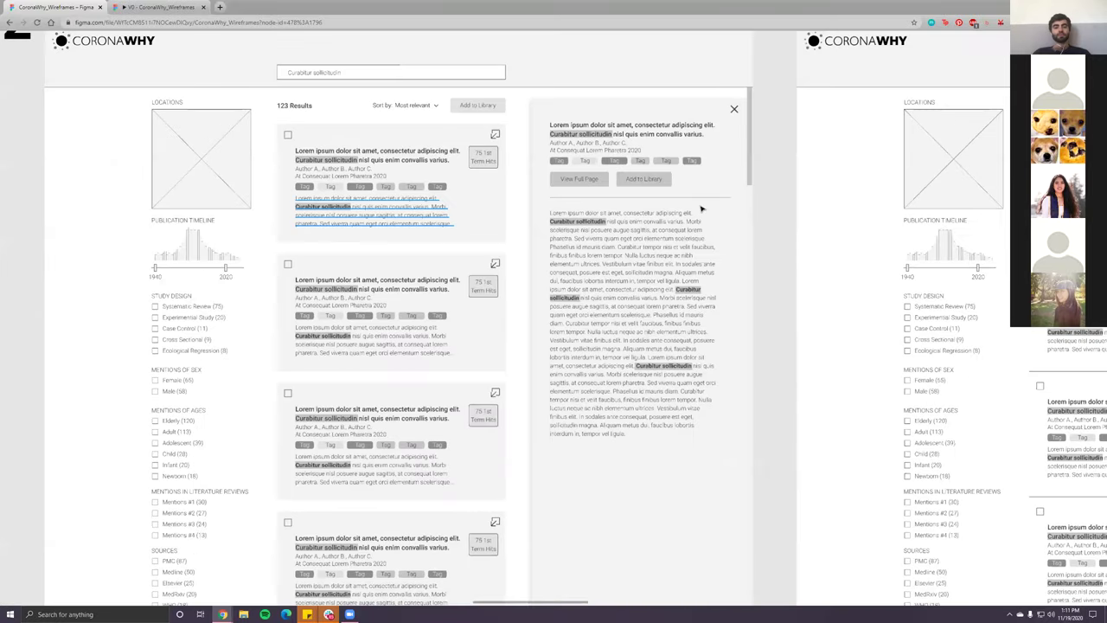
scroll(702, 209, "up", 2)
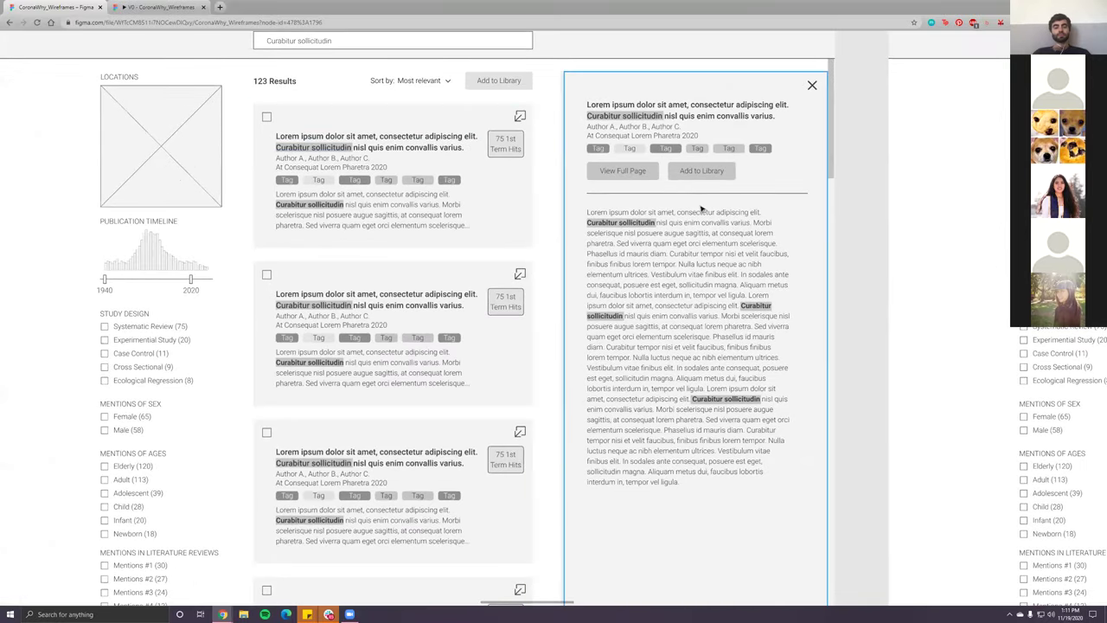
scroll(702, 208, "right", 2)
scroll(701, 209, "right", 5)
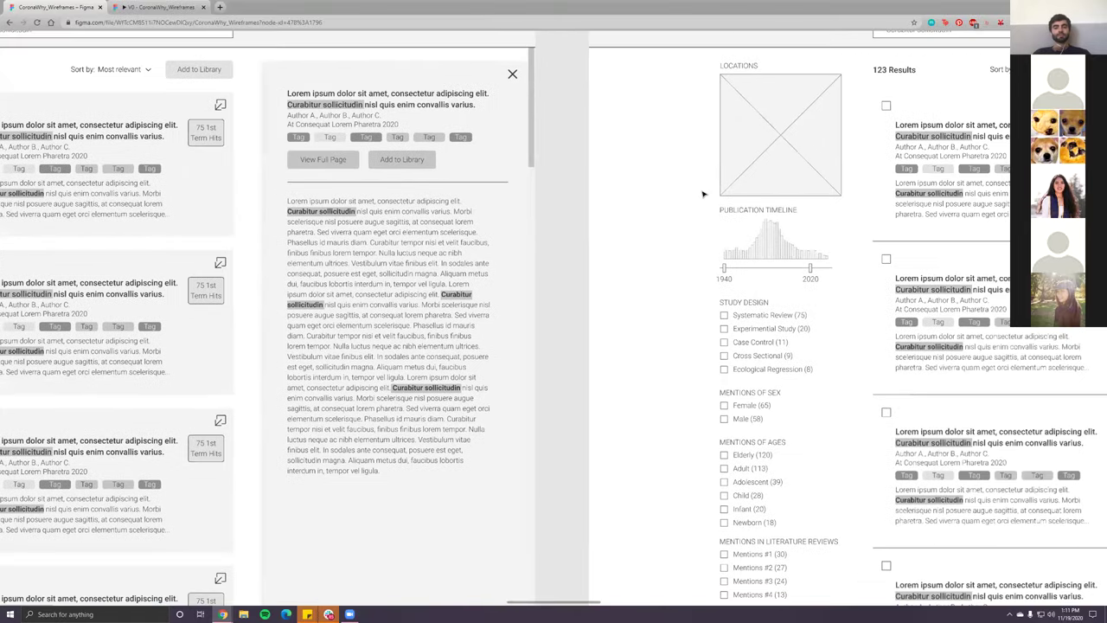
scroll(707, 193, "right", 9)
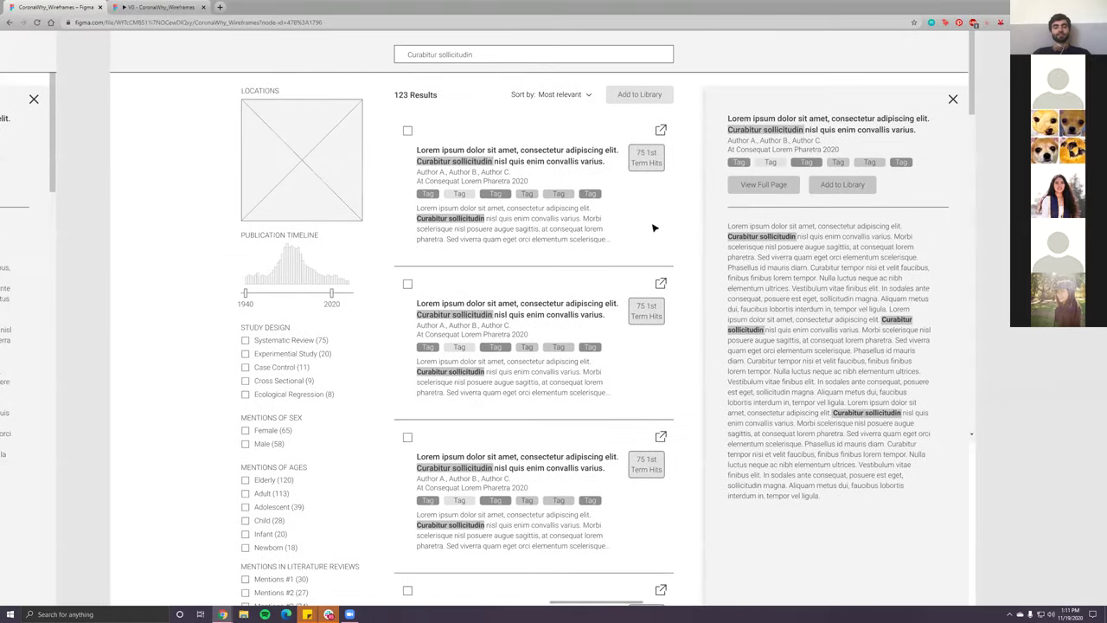
scroll(654, 228, "left", 1)
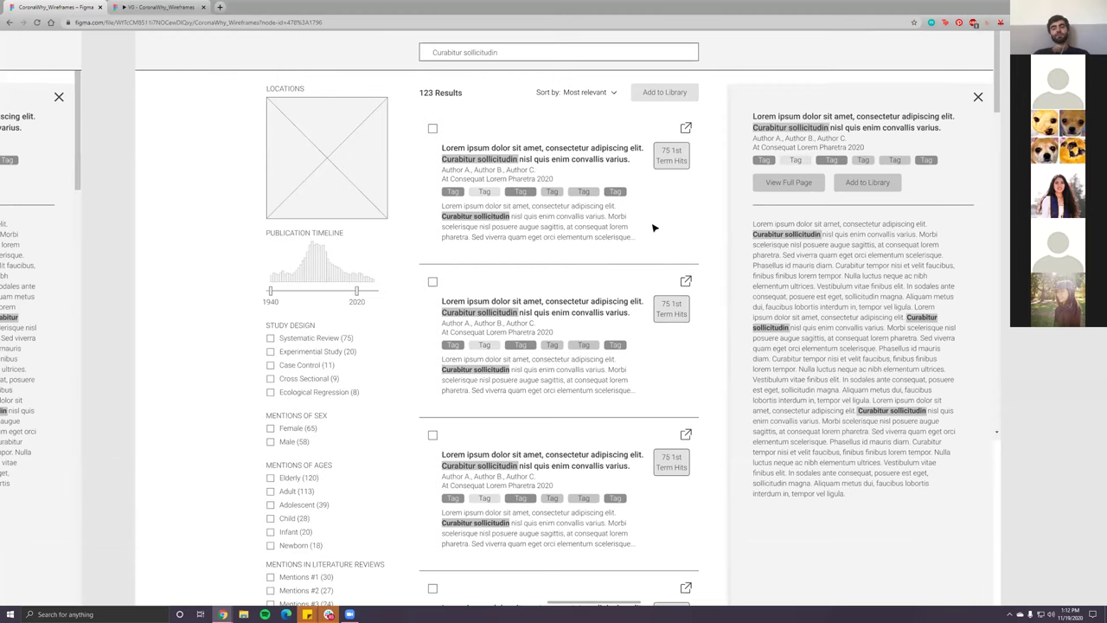
- Review both numbered 2 overlay frames side by side, including how the results separate from the abstract panel
scroll(853, 183, "down", 4)
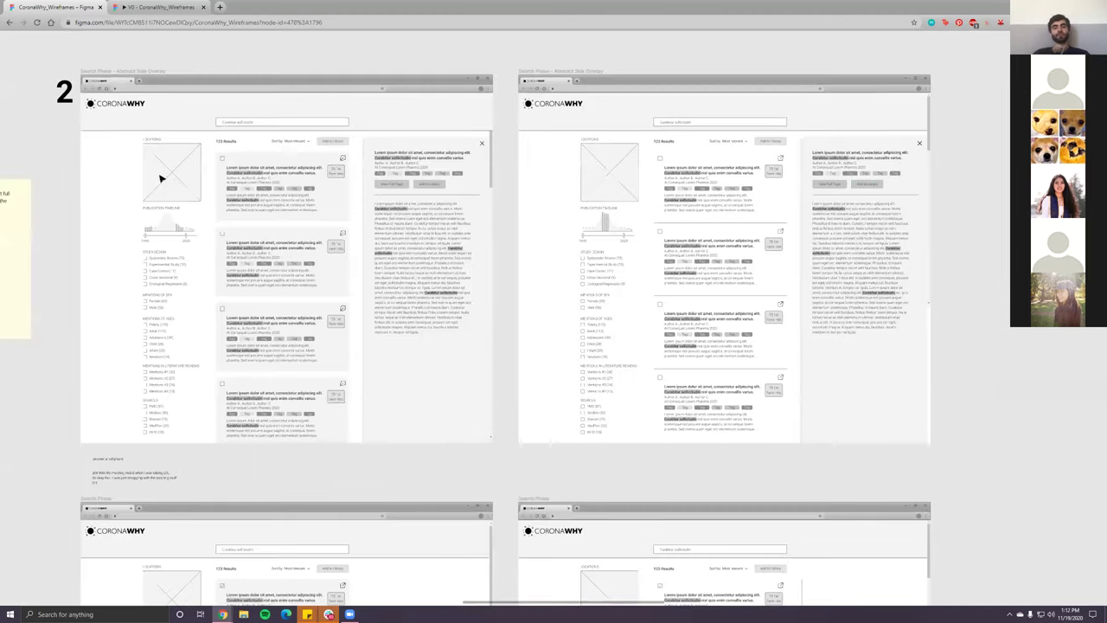
scroll(173, 178, "up", 2)
scroll(653, 205, "right", 5)
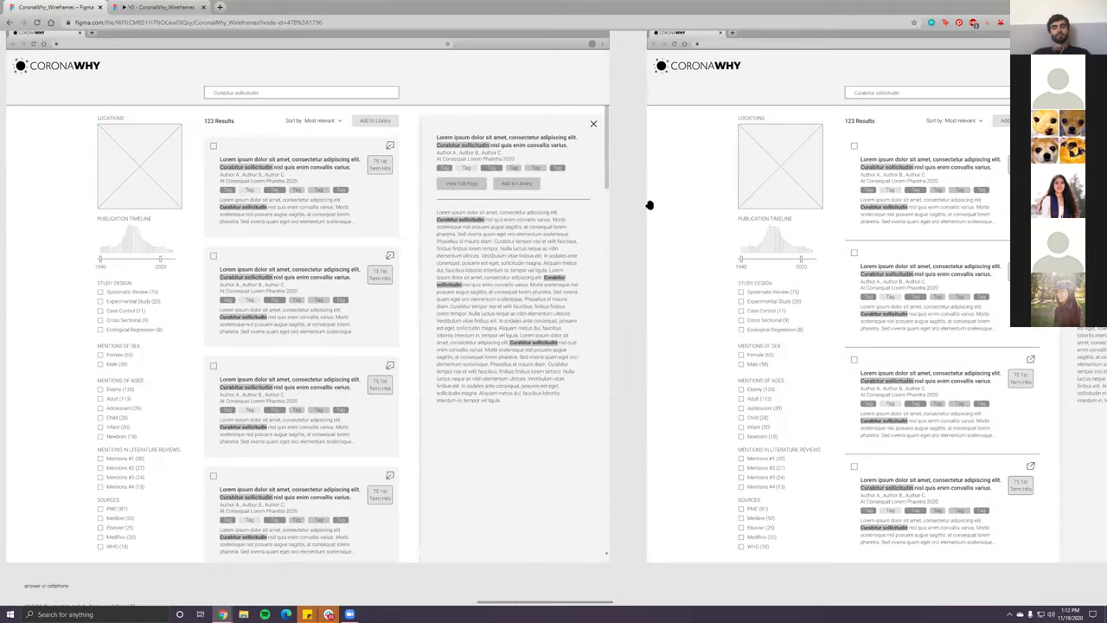
scroll(210, 240, "right", 5)
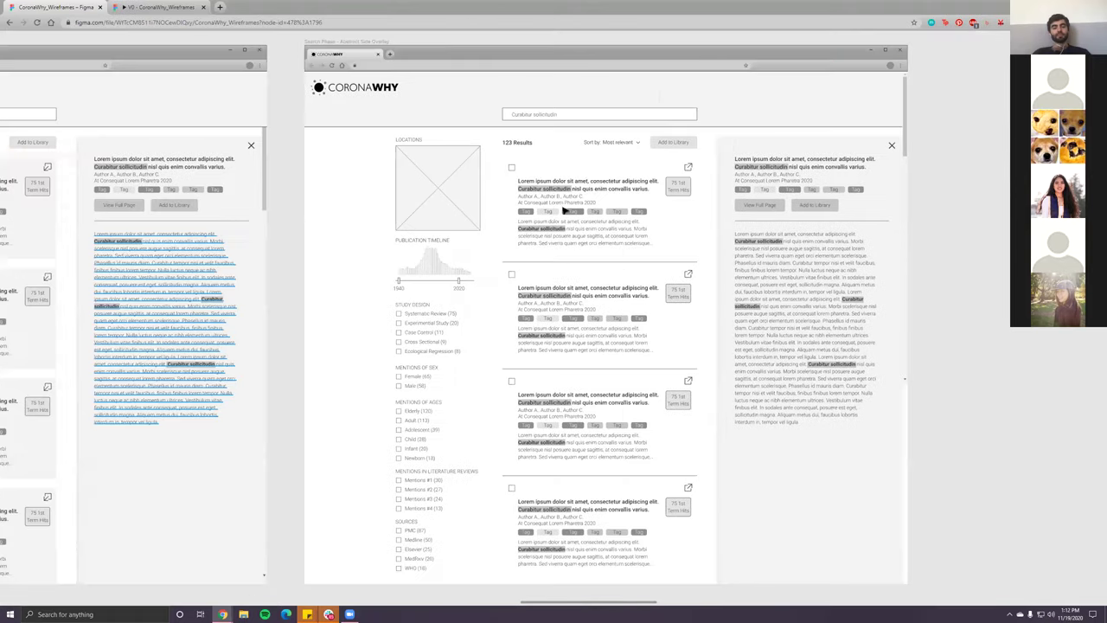
scroll(390, 289, "down", 4)
scroll(599, 228, "right", 3)
scroll(599, 228, "left", 6)
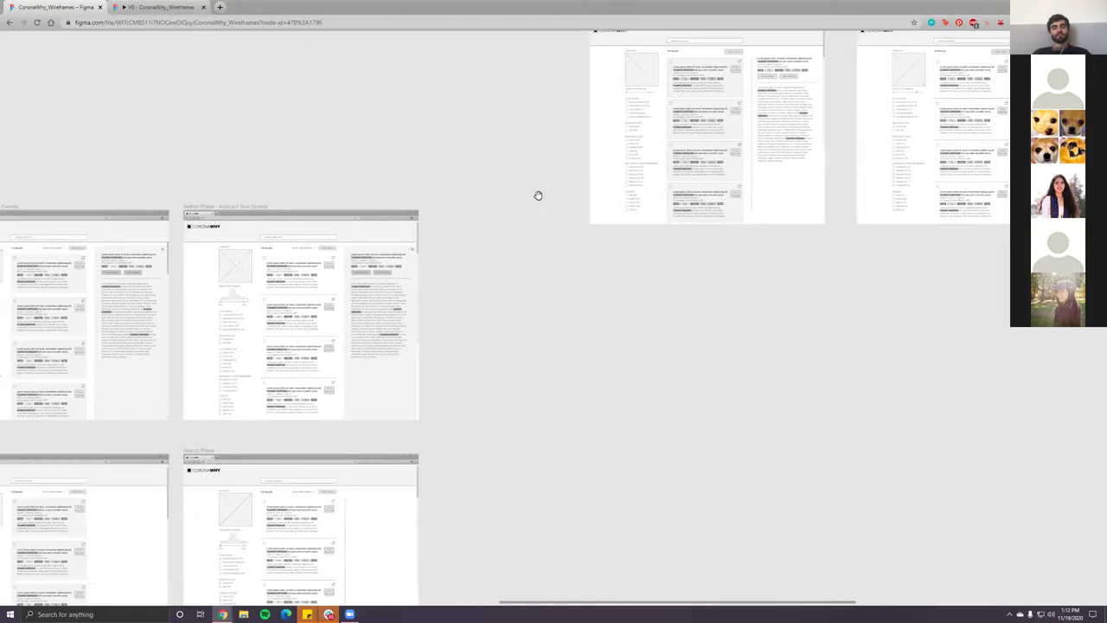
- Examine the Post-Search repository wireframe with its notes, and survey the neighbouring Search Phase variations
scroll(737, 286, "down", 5)
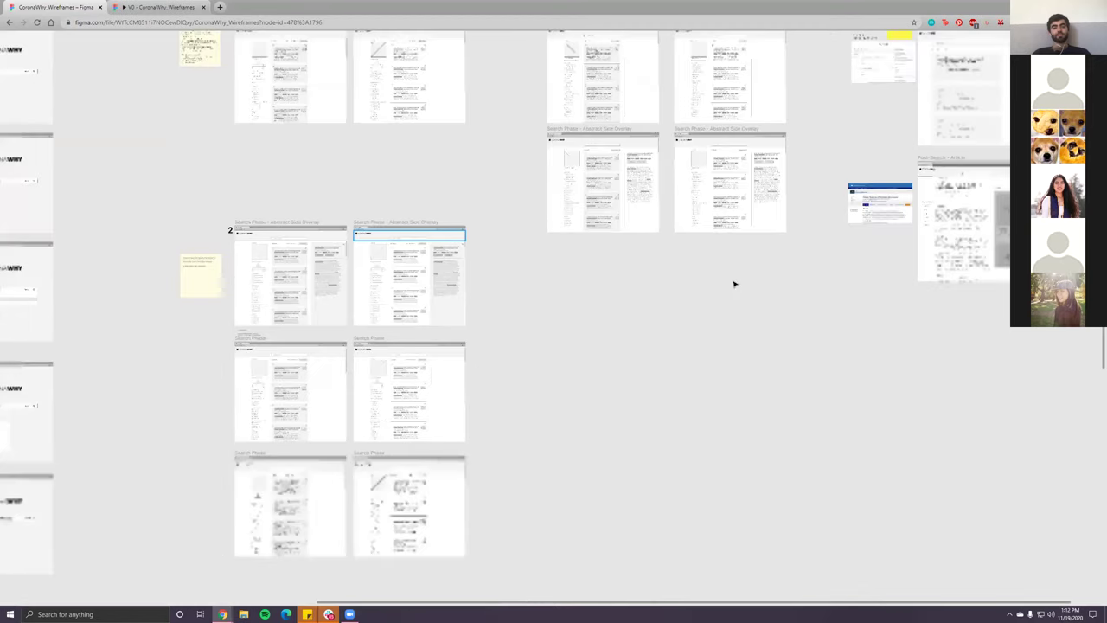
scroll(532, 191, "up", 2)
key("n")
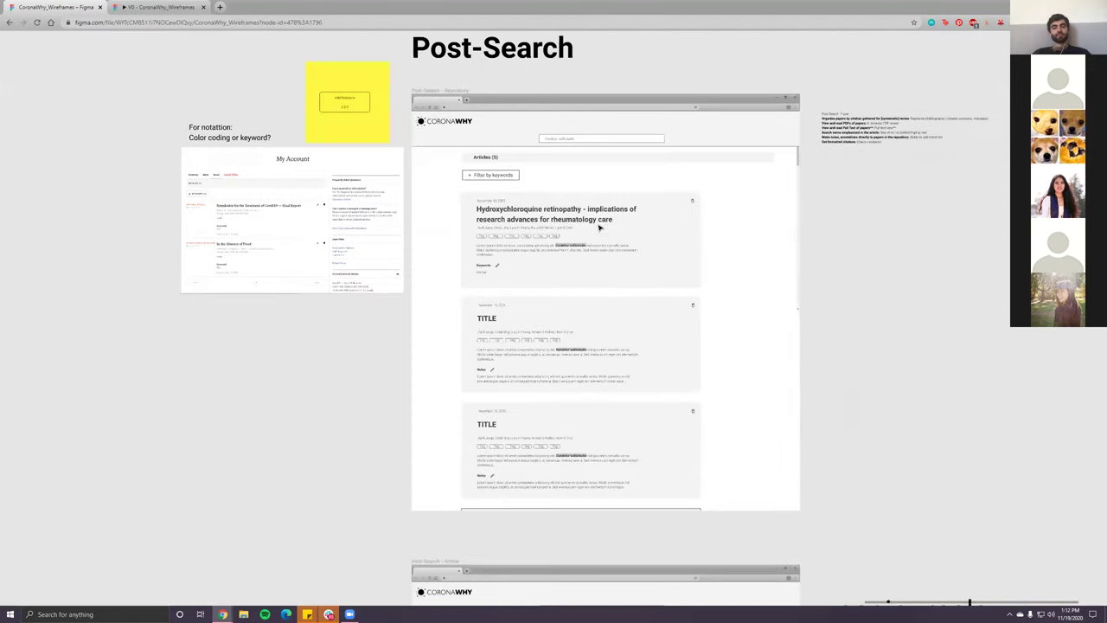
scroll(644, 234, "up", 1)
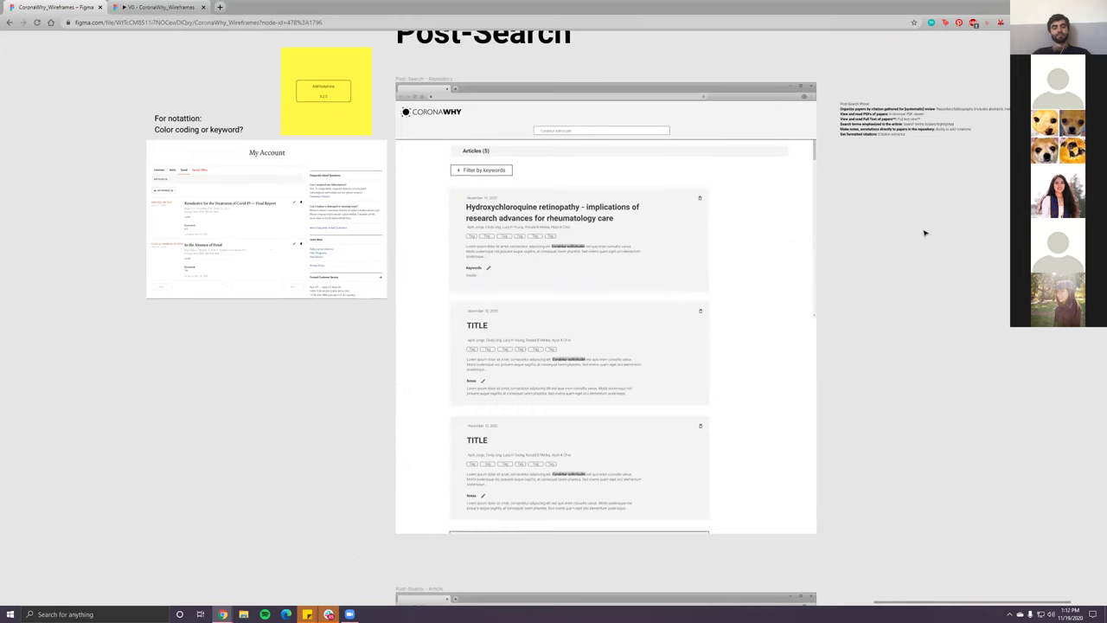
scroll(925, 234, "down", 2)
scroll(930, 235, "down", 3)
scroll(309, 217, "left", 4)
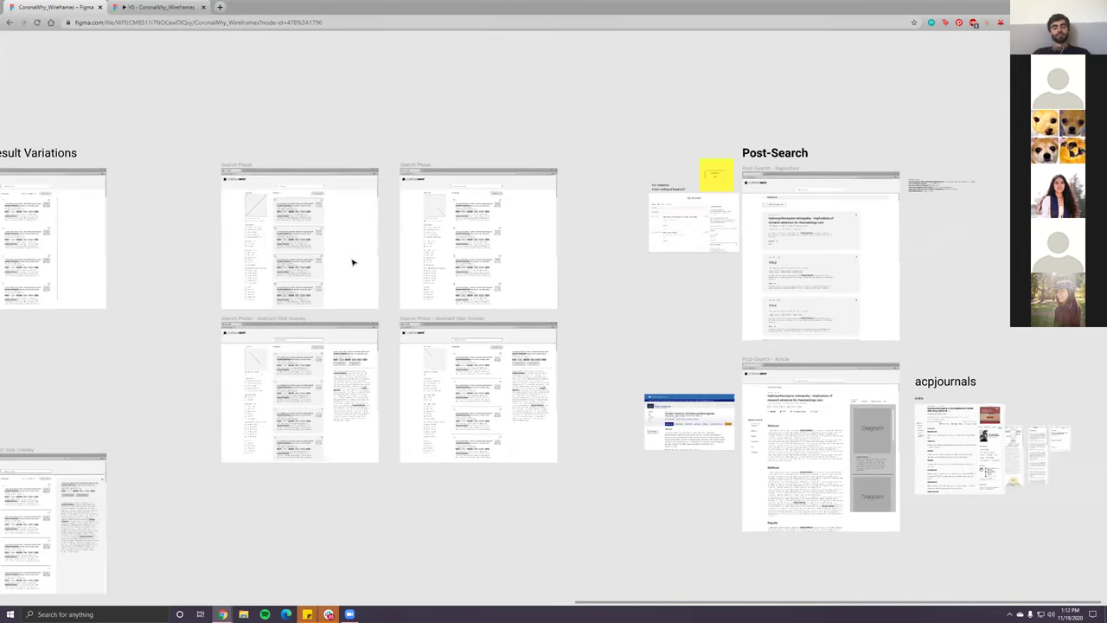
- Survey the Search and Post-Search variations, then compare the numbered 2 overlay frames with the search results prototype
scroll(116, 255, "left", 2)
scroll(751, 252, "down", 3)
scroll(618, 263, "down", 1)
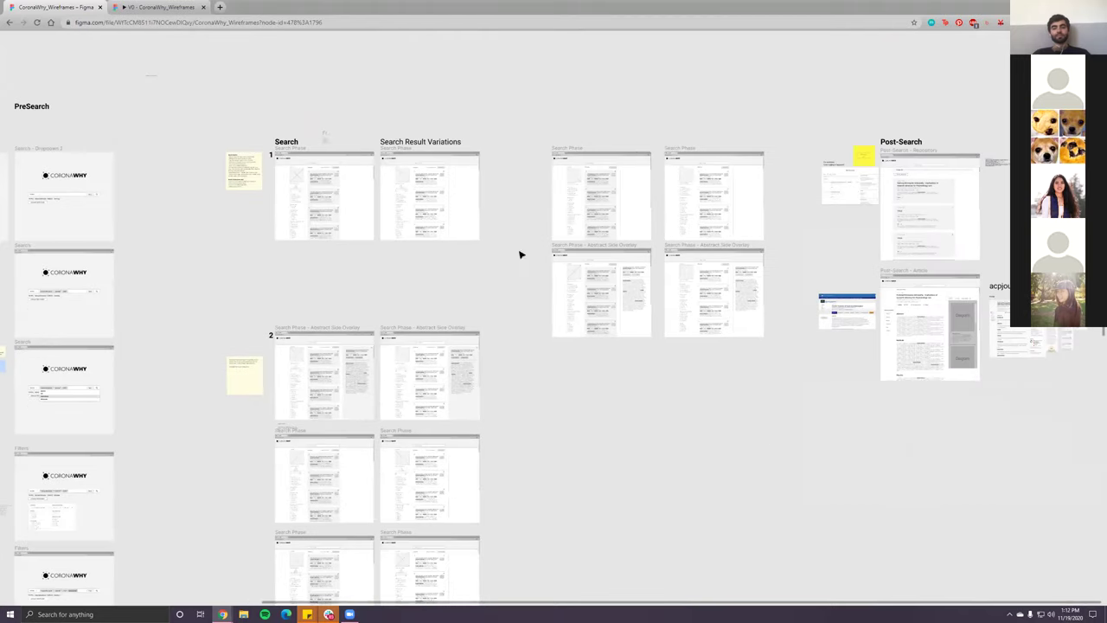
scroll(509, 254, "down", 3)
scroll(509, 254, "up", 1)
scroll(342, 266, "up", 5)
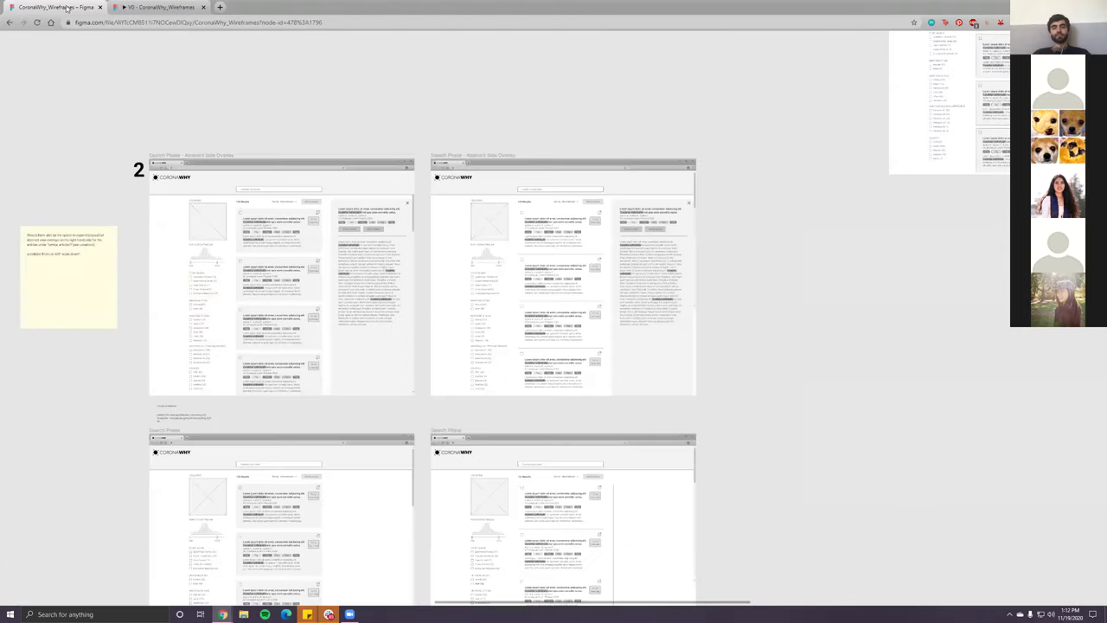
scroll(536, 291, "up", 3)
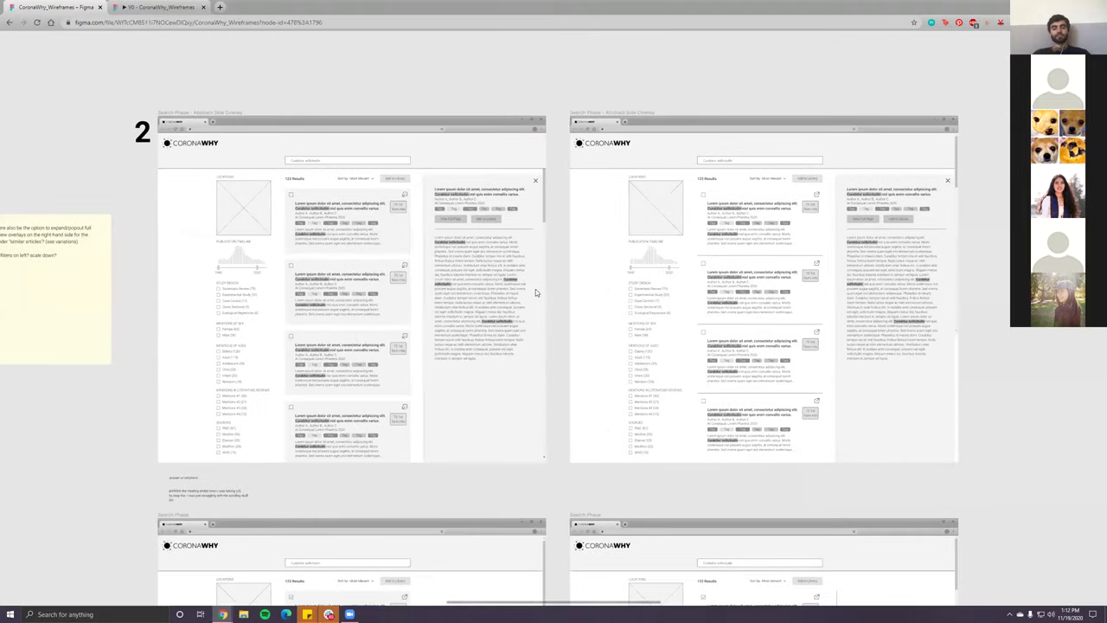
key("ctrl+Tab")
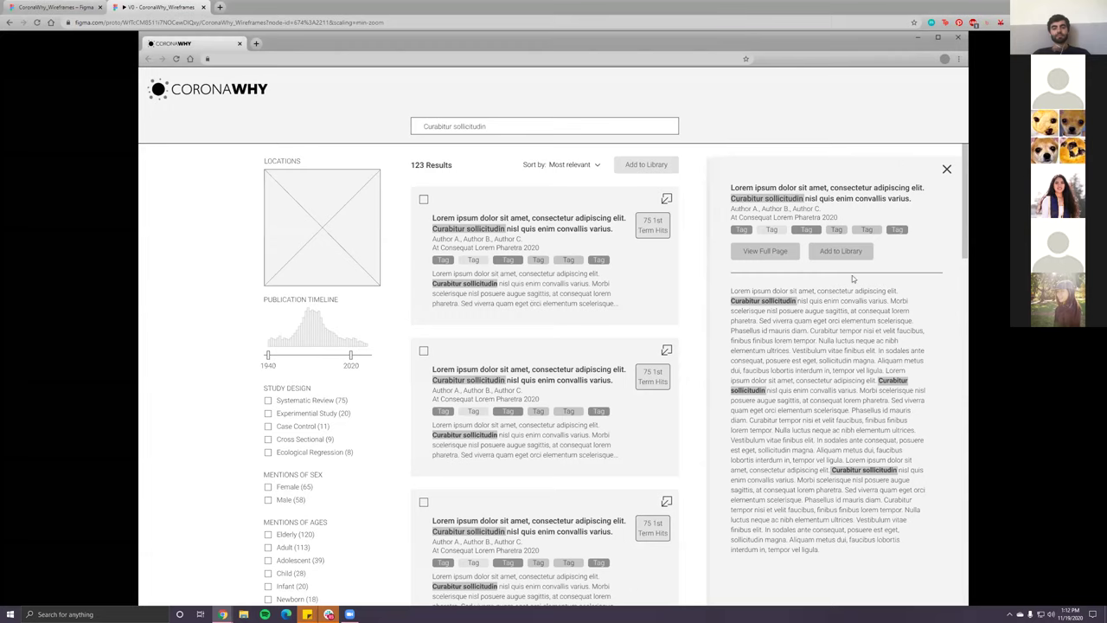
key("ctrl+Tab")
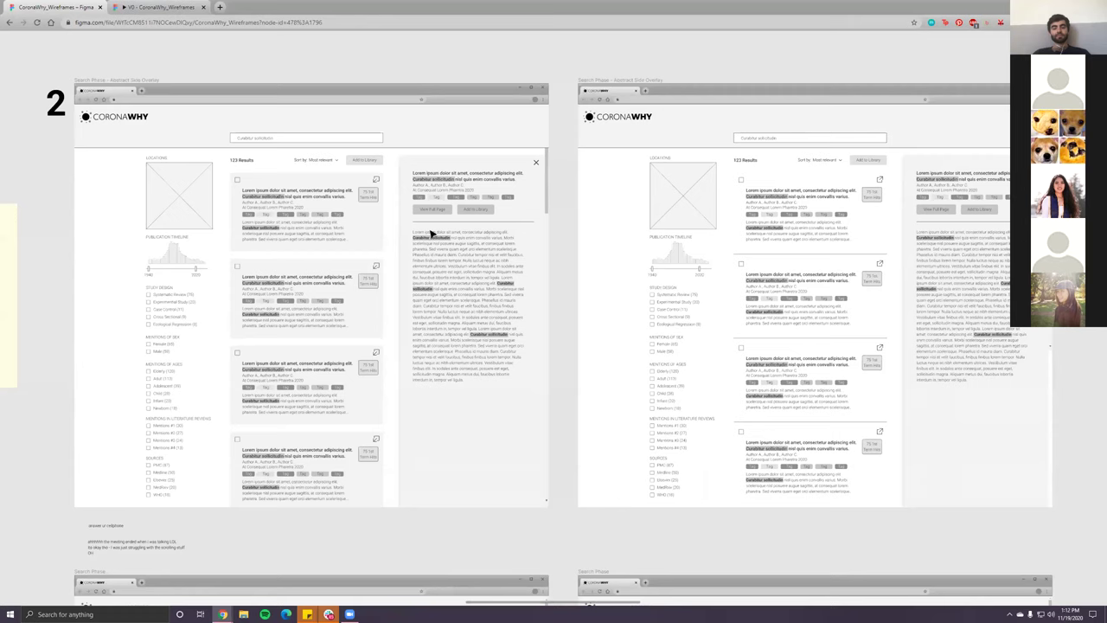
- Compare the shaded abstract panel of the numbered 2 card overlay with the outlined, vertical-line Abstract Side Overlay variation
scroll(441, 217, "up", 5)
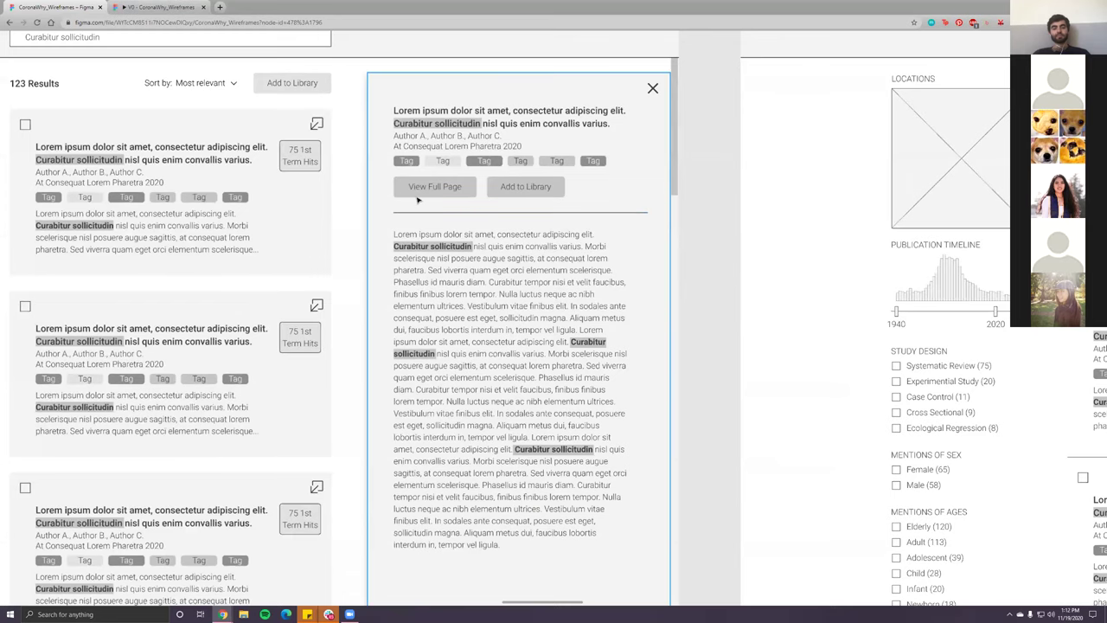
scroll(372, 147, "down", 3)
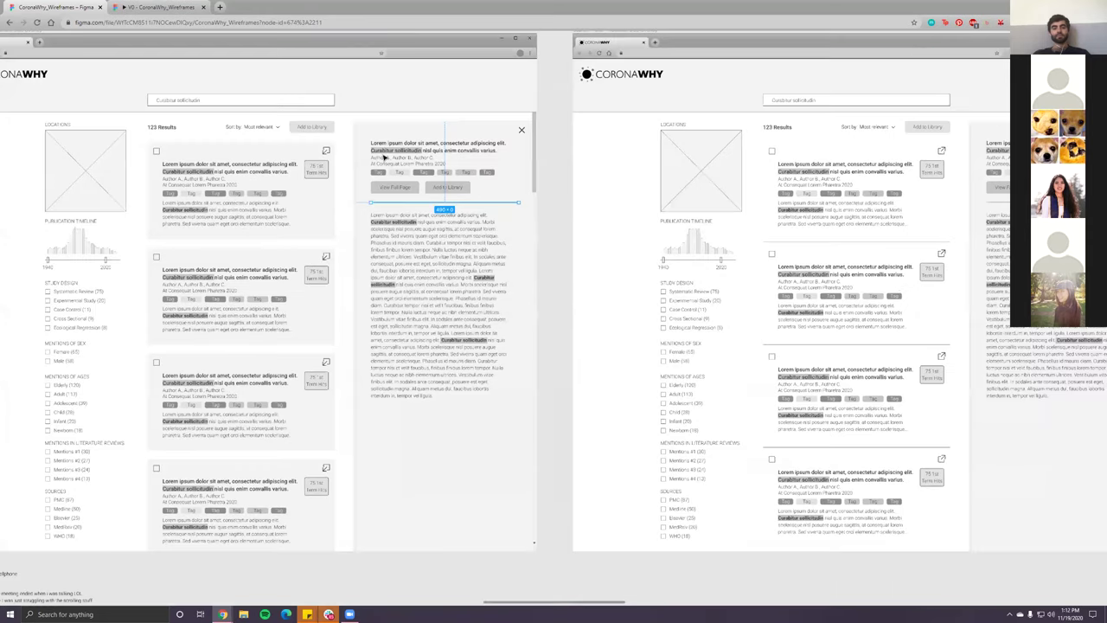
scroll(605, 227, "up", 3)
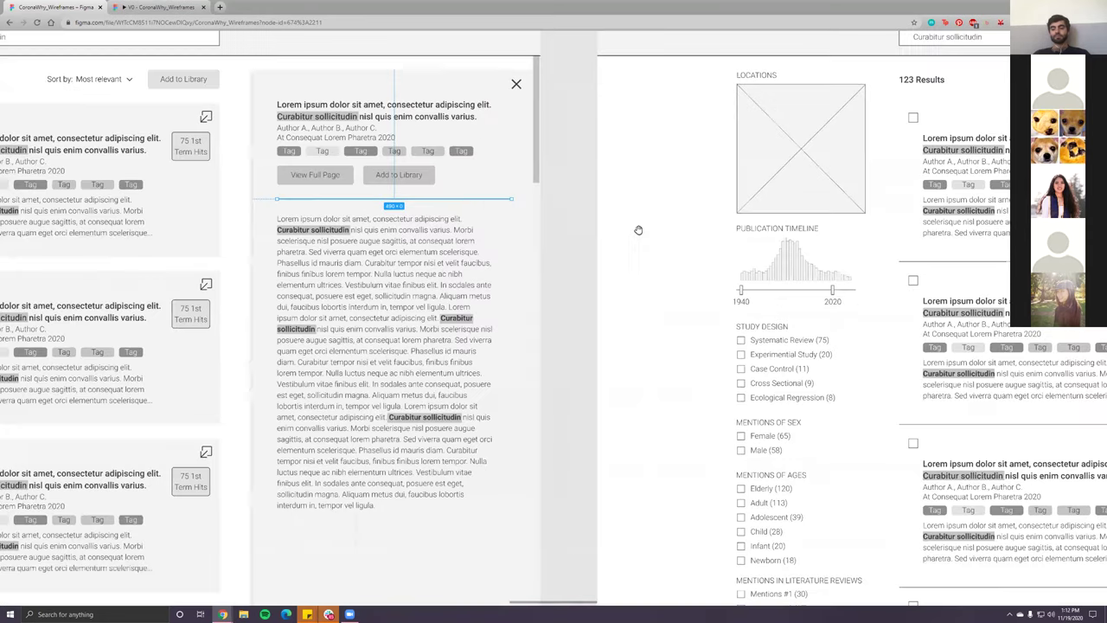
scroll(498, 346, "down", 5)
scroll(448, 372, "up", 3)
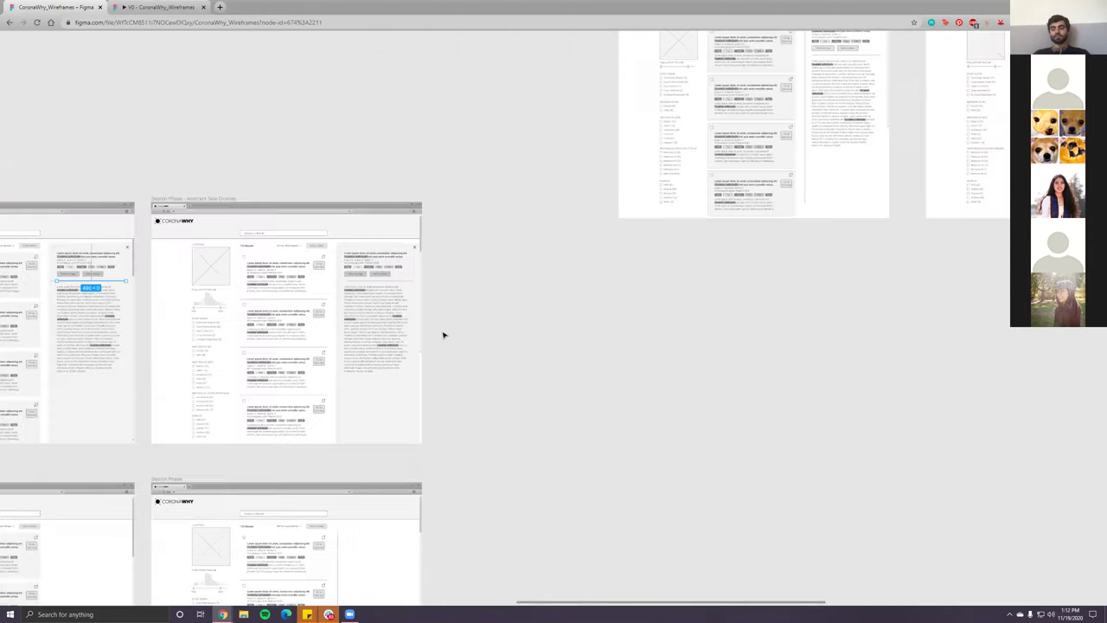
scroll(390, 342, "down", 3)
scroll(554, 303, "up", 2)
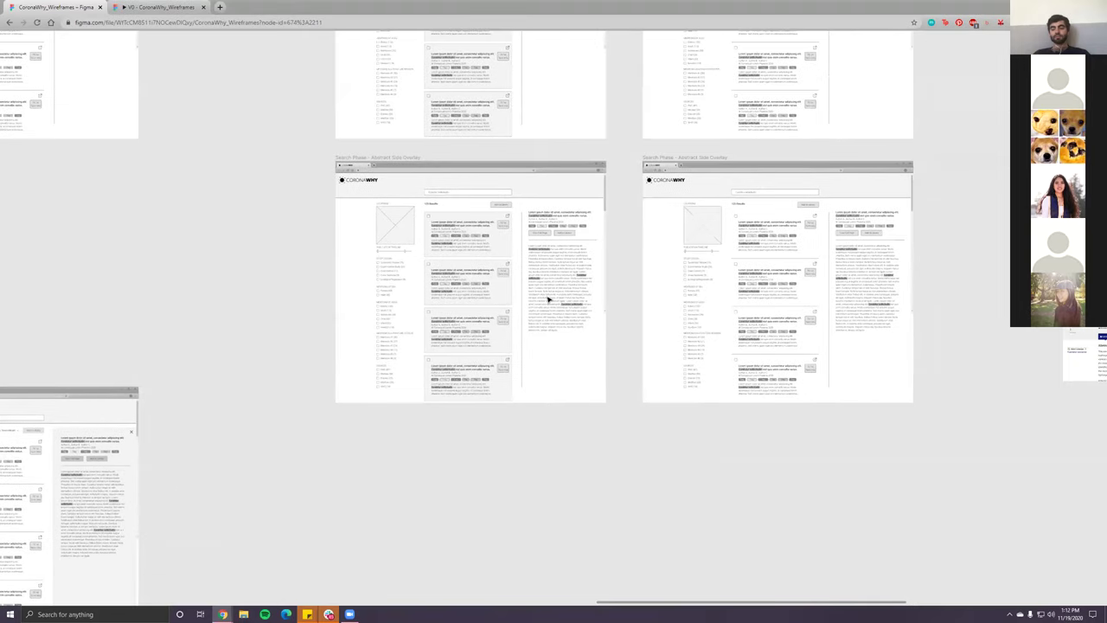
scroll(684, 341, "up", 5)
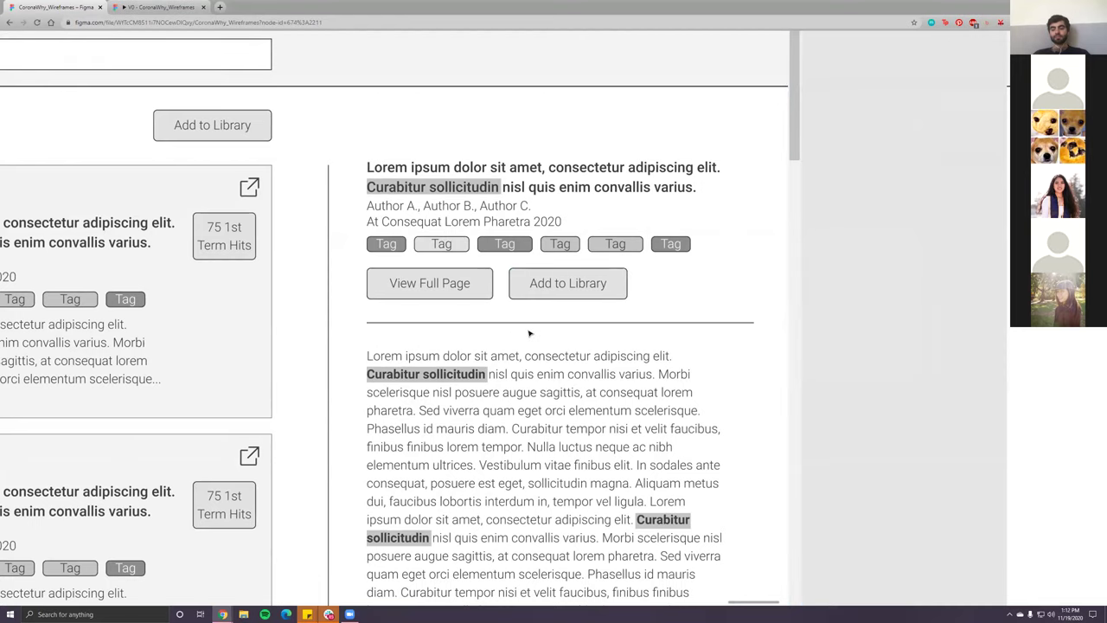
scroll(940, 212, "down", 5)
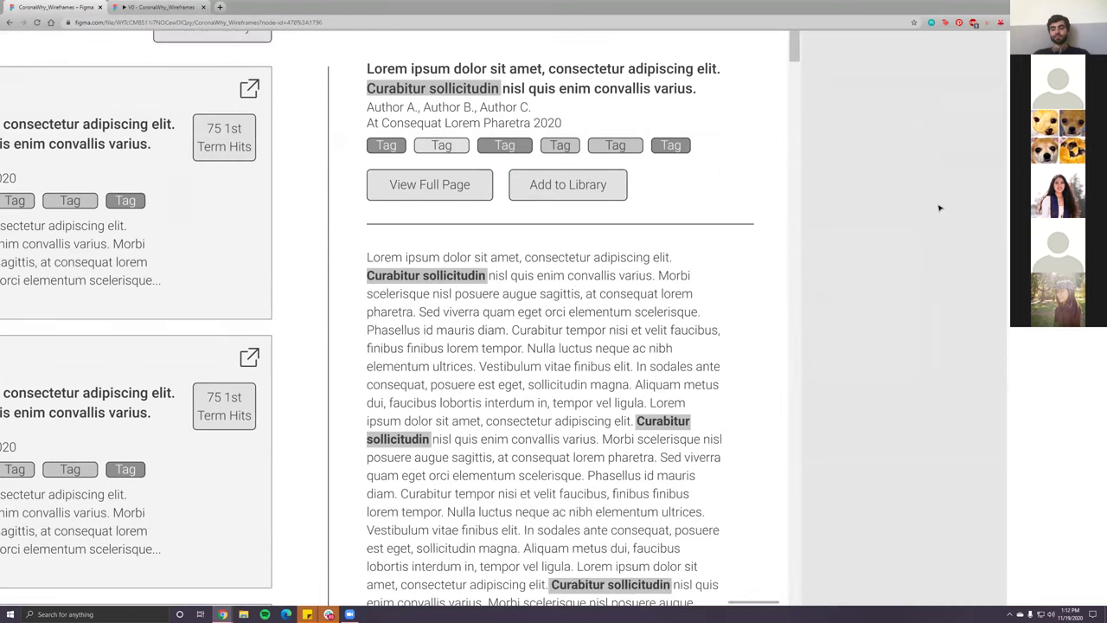
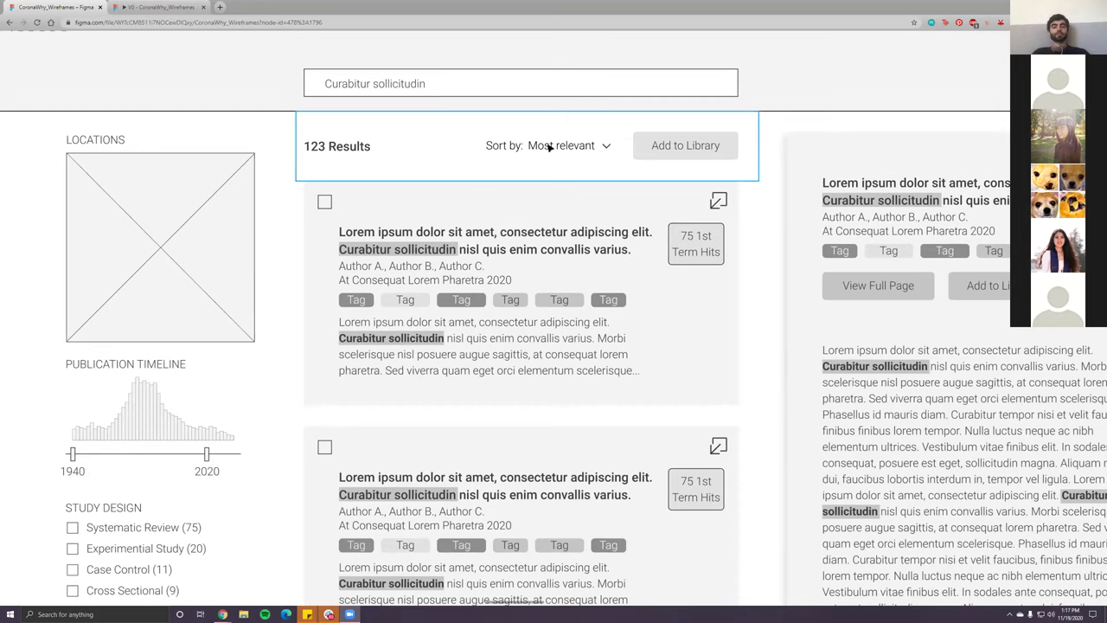
- Examine the numbered 1 Search Phase frame up close, focusing on the first result card's title, tags and snippet
scroll(510, 318, "up", 5)
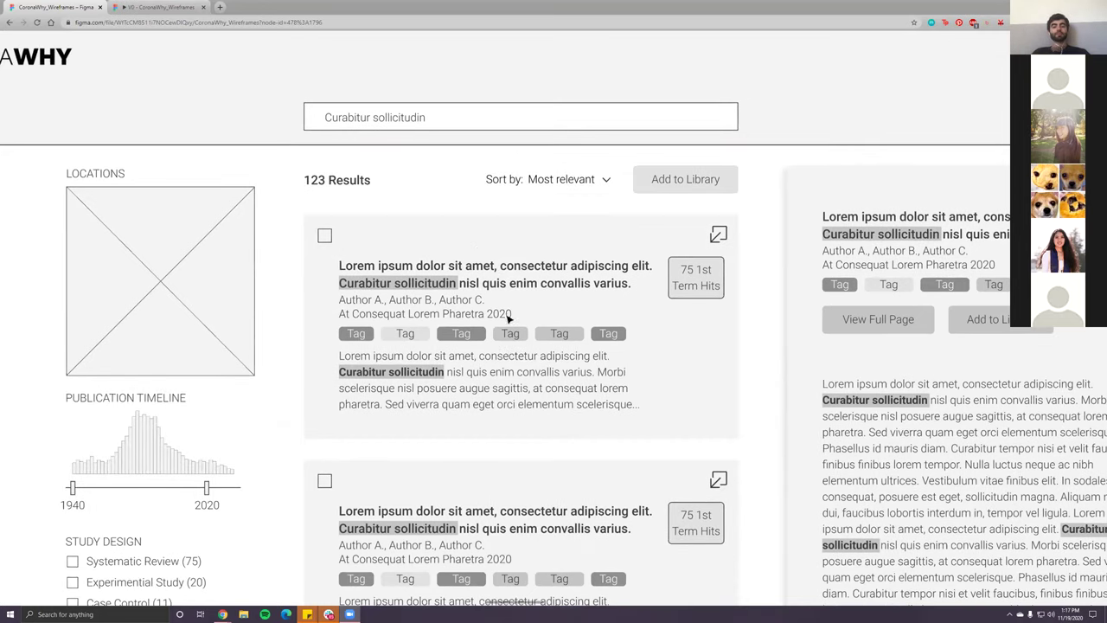
scroll(517, 317, "up", 10)
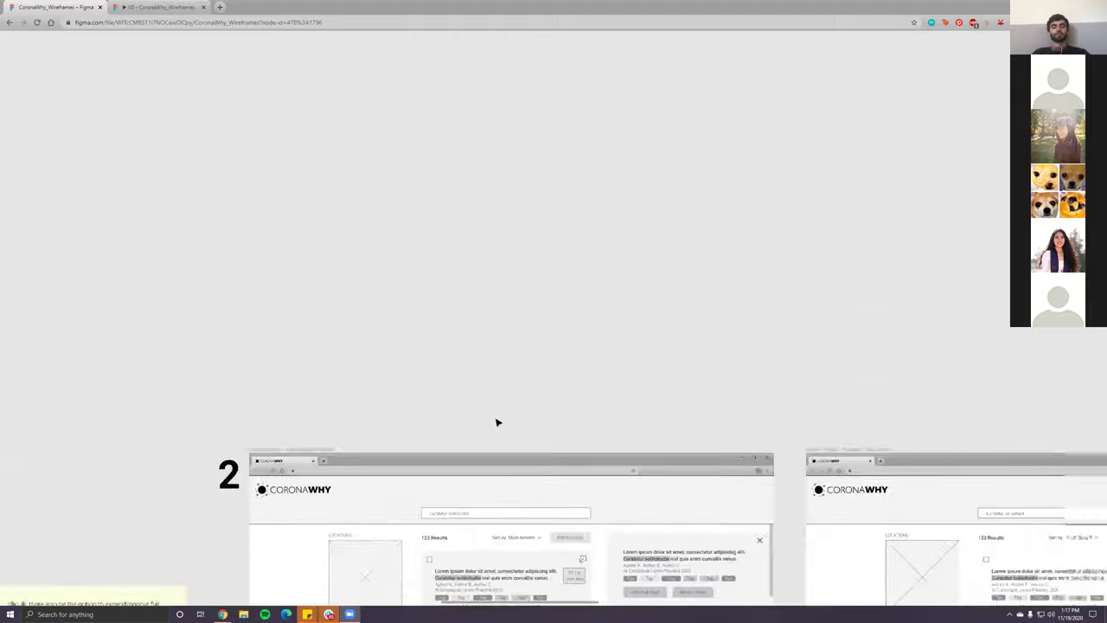
scroll(524, 216, "down", 5)
scroll(415, 203, "up", 10)
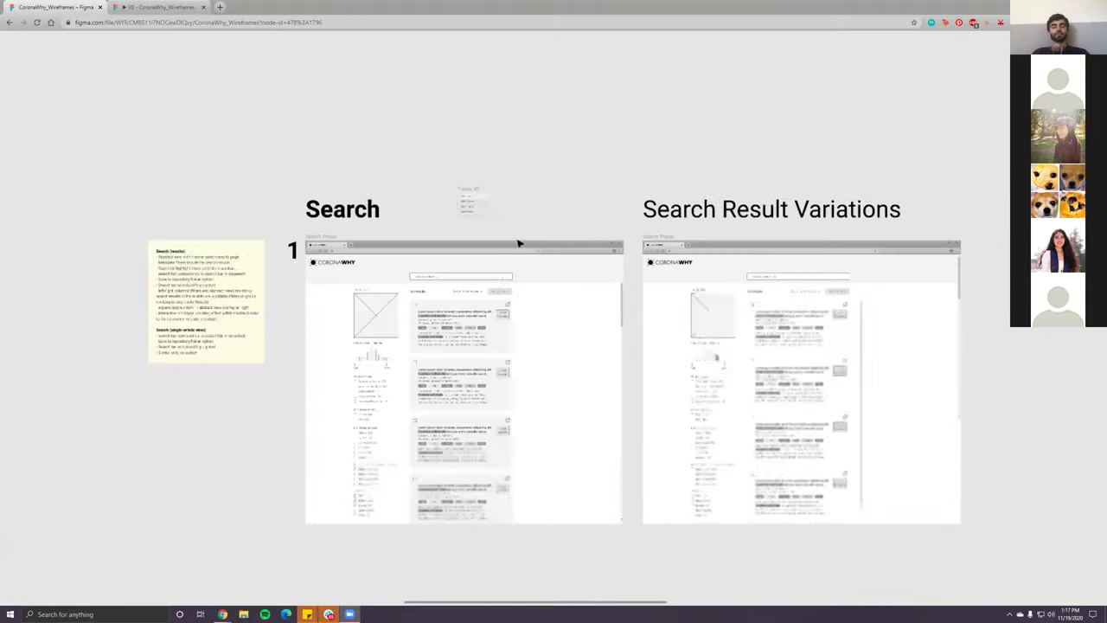
scroll(462, 310, "up", 4)
scroll(553, 306, "down", 8)
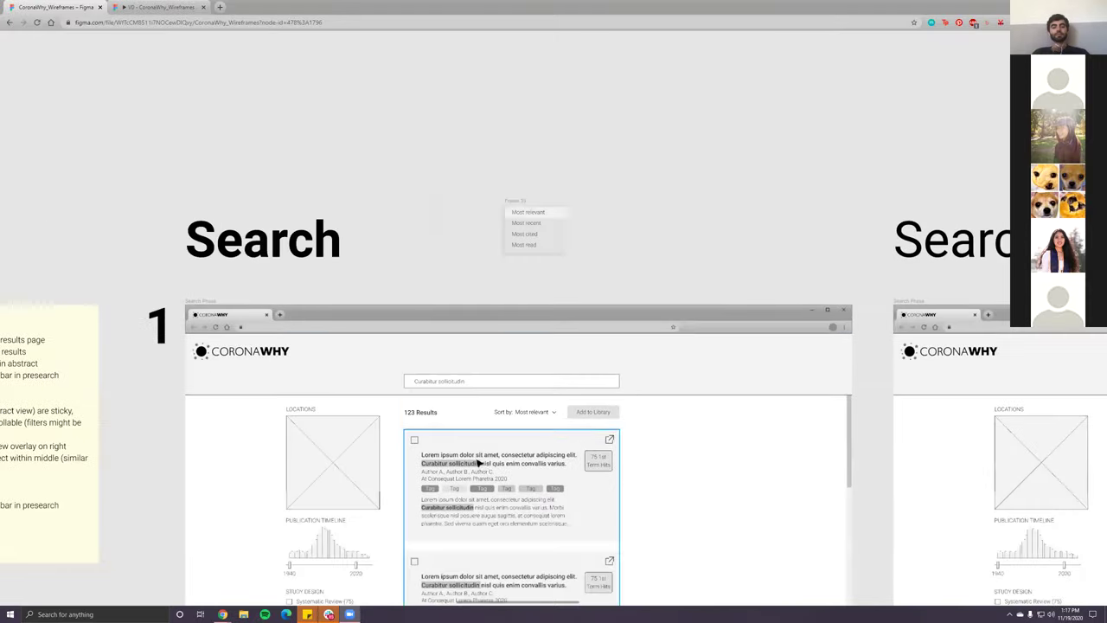
scroll(458, 336, "down", 3)
scroll(458, 335, "up", 6)
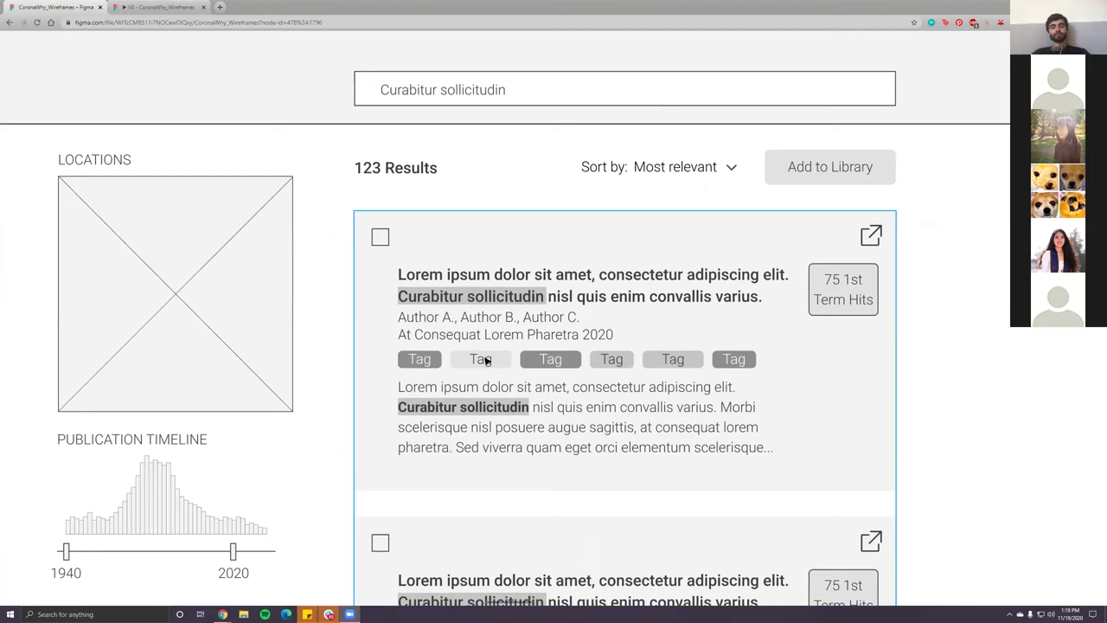
scroll(950, 272, "up", 1)
scroll(955, 282, "down", 1)
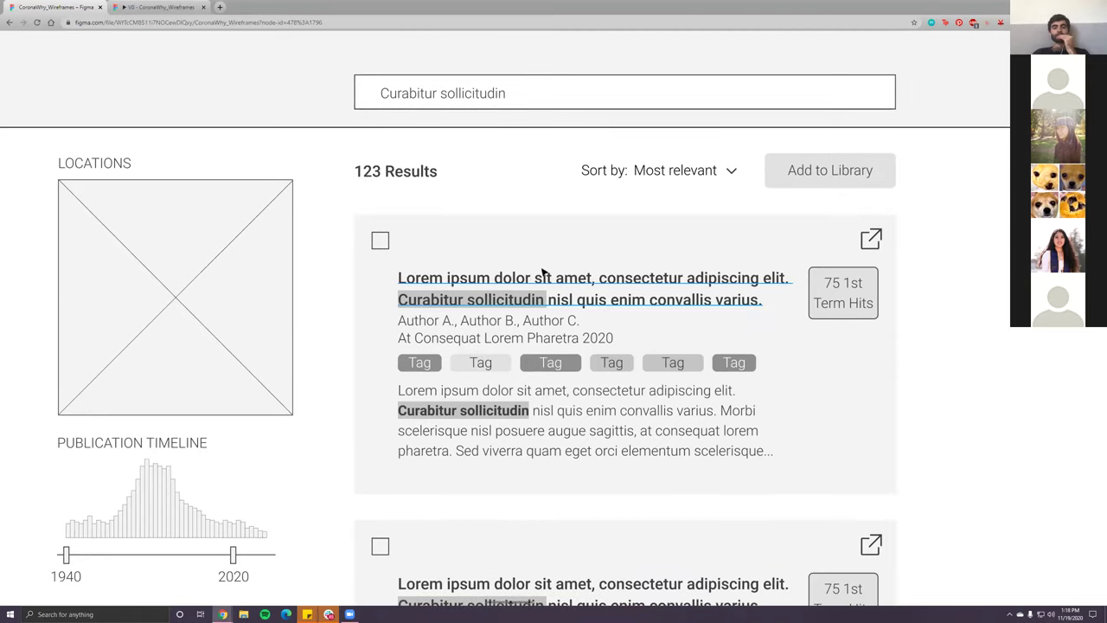
scroll(543, 274, "down", 2)
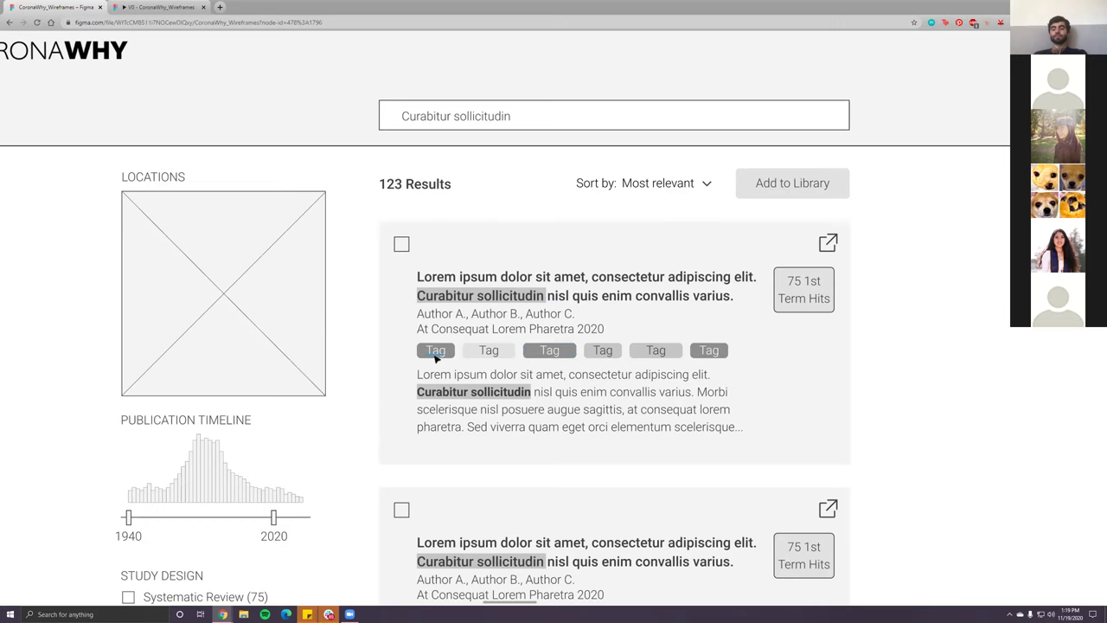
scroll(603, 357, "up", 3)
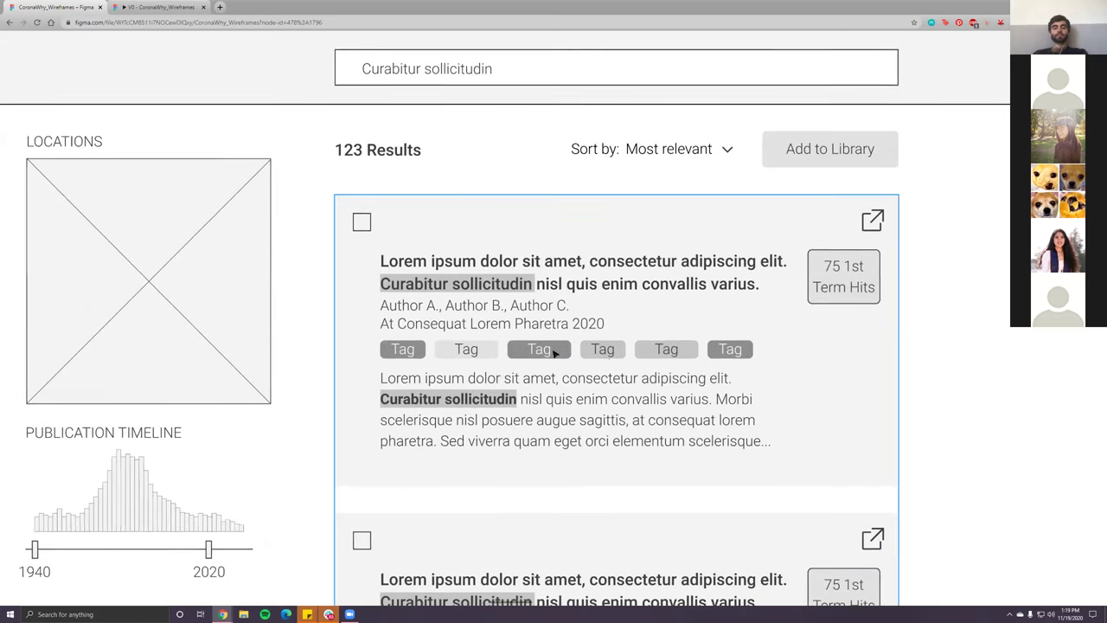
- Review the Search (results) notes beside the numbered 1 frame and check them against its result cards
scroll(850, 235, "down", 10)
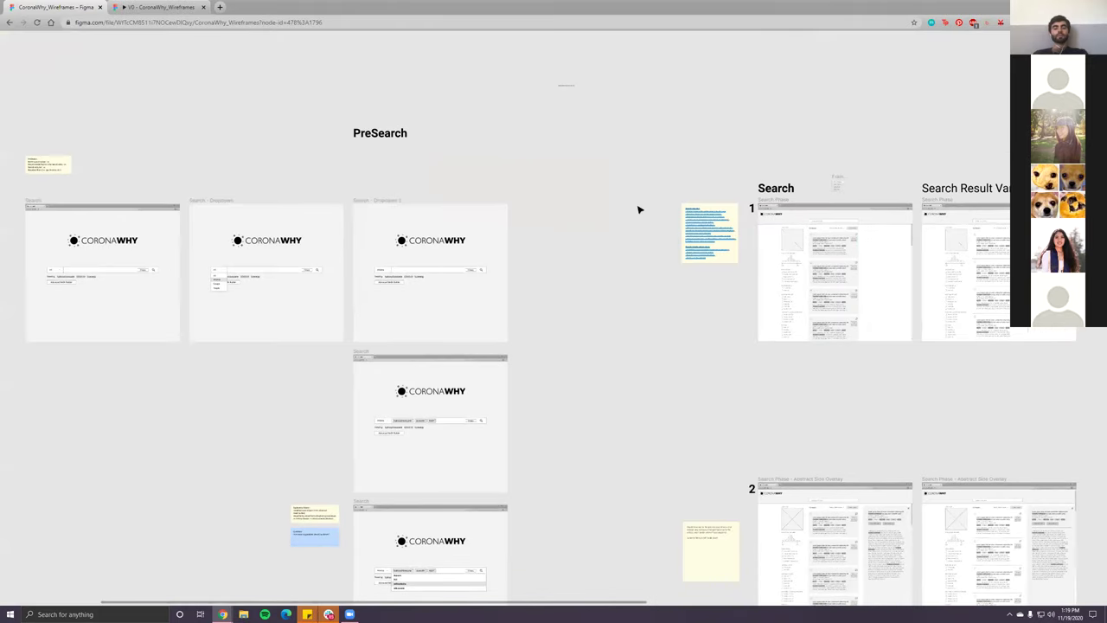
scroll(902, 235, "up", 2)
scroll(902, 236, "up", 6)
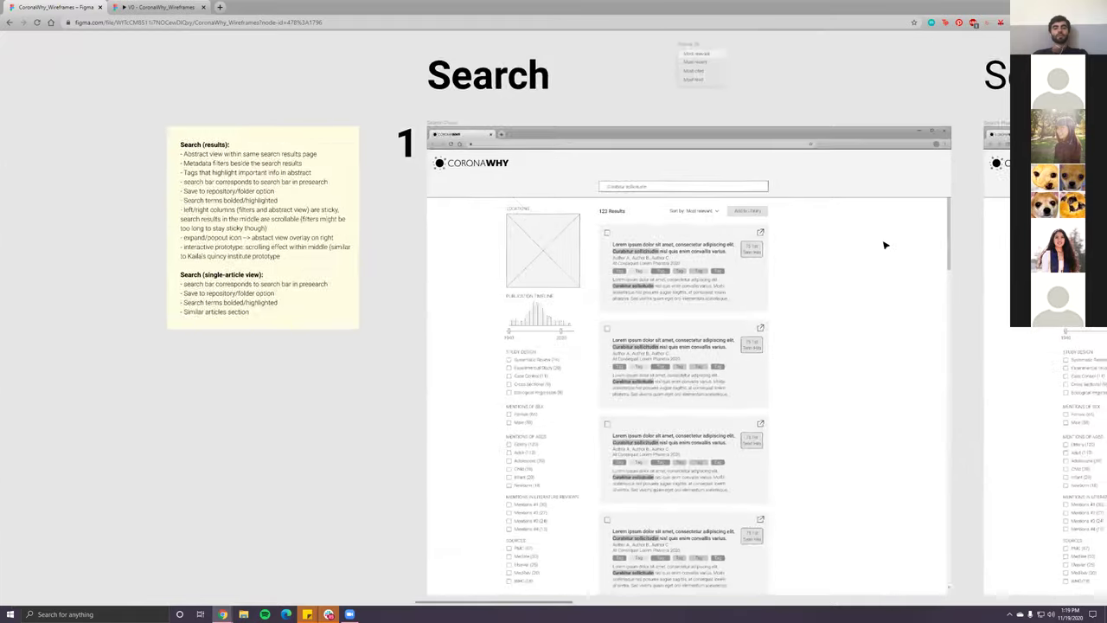
scroll(571, 257, "up", 3)
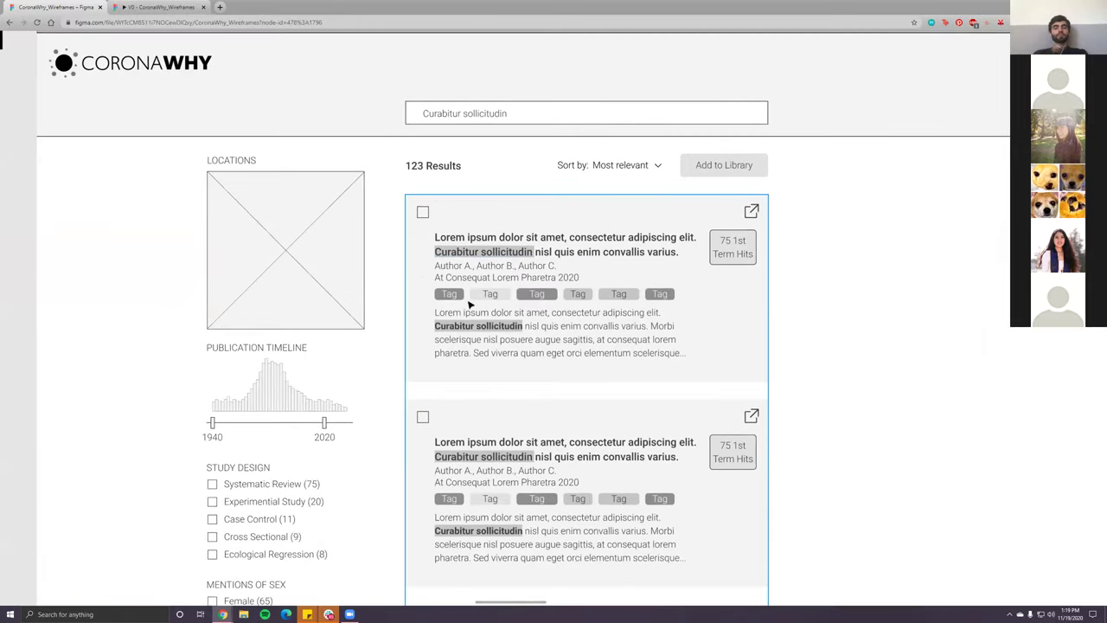
left_click_drag(833, 306, 857, 353)
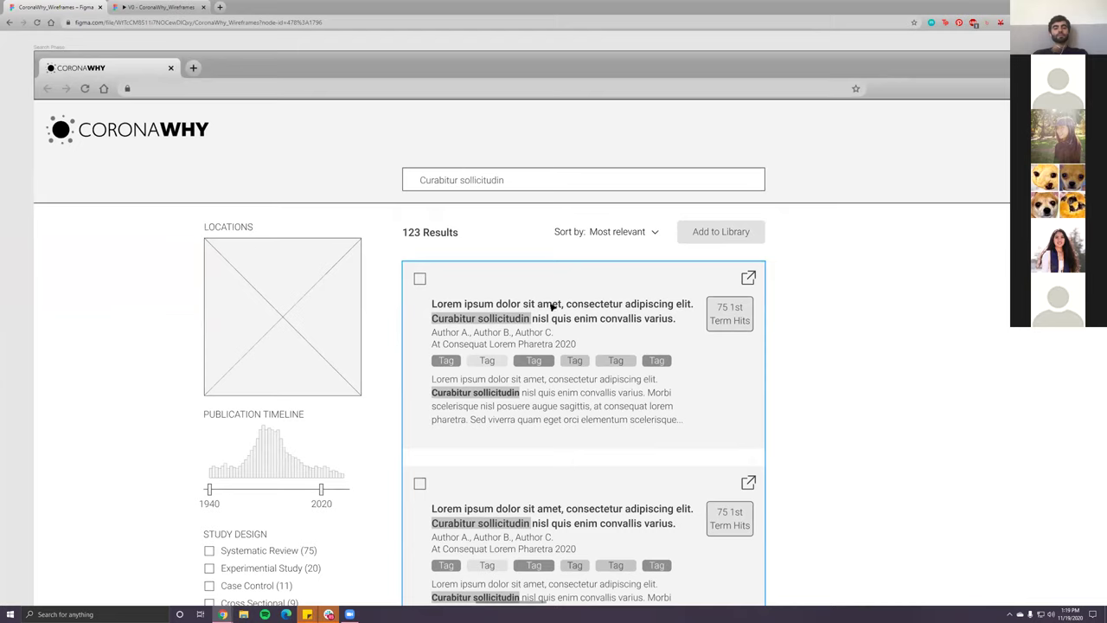
scroll(390, 315, "down", 2)
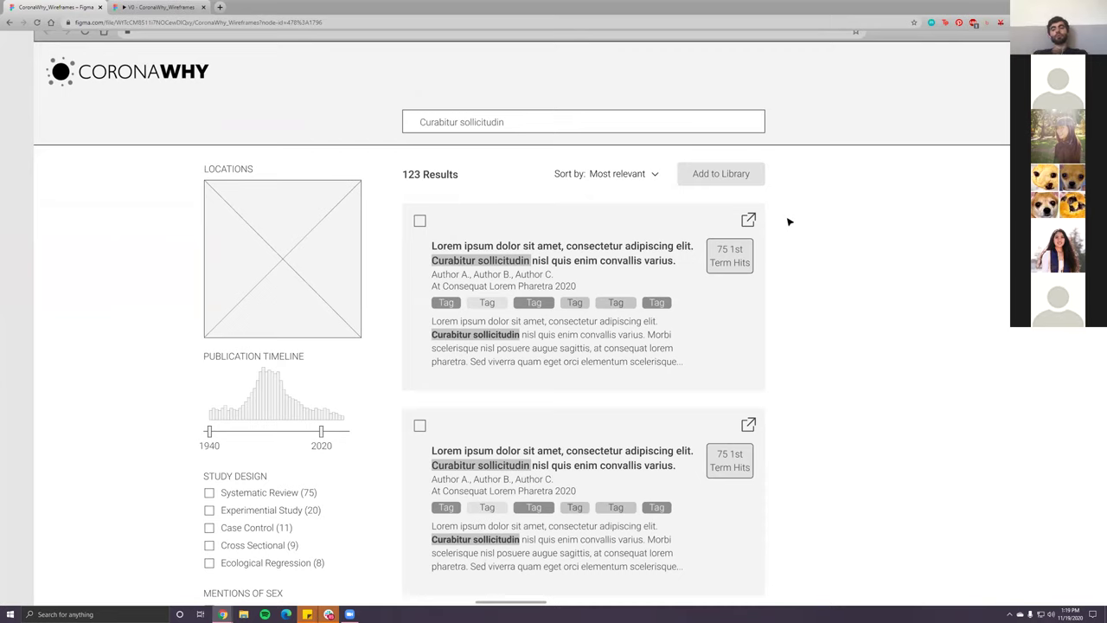
- Duplicate the first result card's row of tags into the header area above the search bar
left_click(644, 303)
double_click(649, 303)
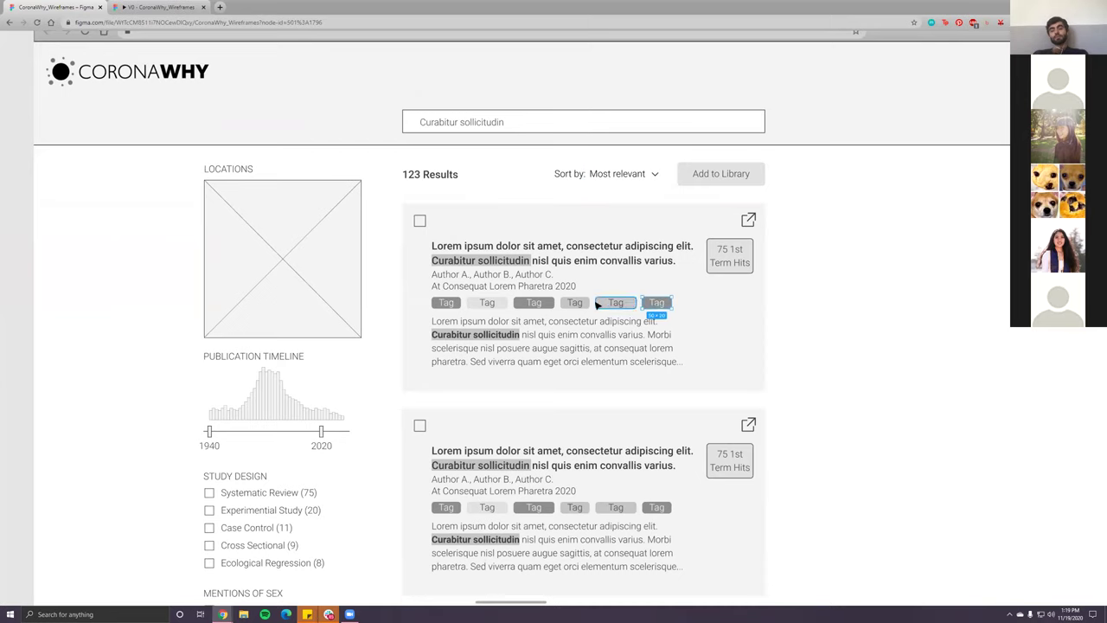
left_click(645, 304)
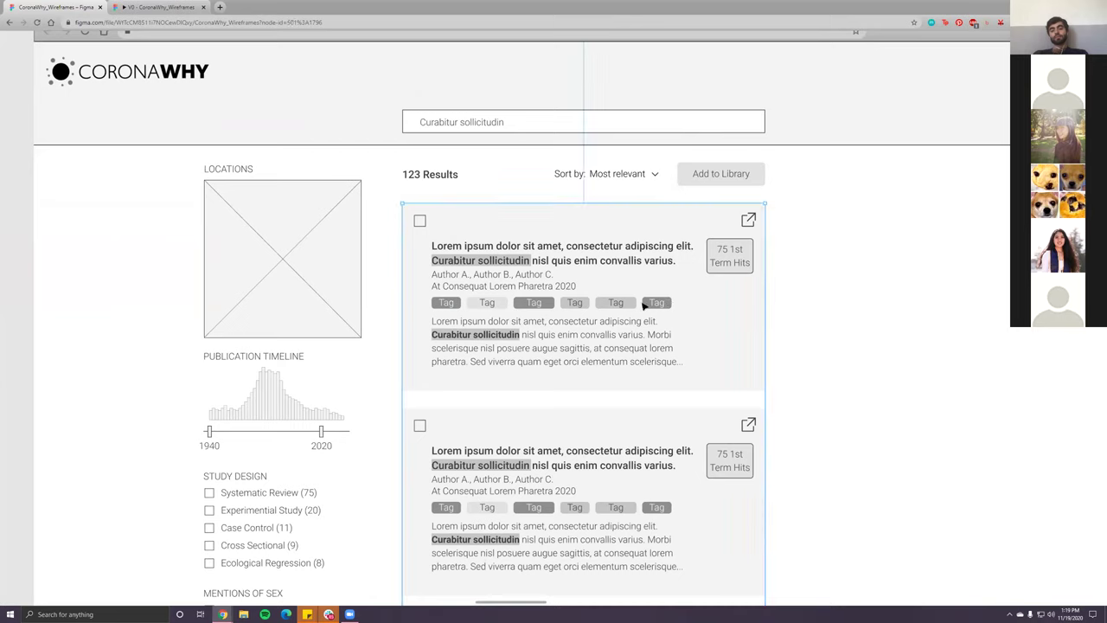
double_click(630, 304)
left_click(574, 303, "shift")
left_click(533, 303, "shift")
left_click(487, 303, "shift")
left_click(446, 303, "shift")
left_click_drag(523, 305, 489, 92)
- Bring the duplicated tags to the front and show the hidden editor interface
right_click(489, 86)
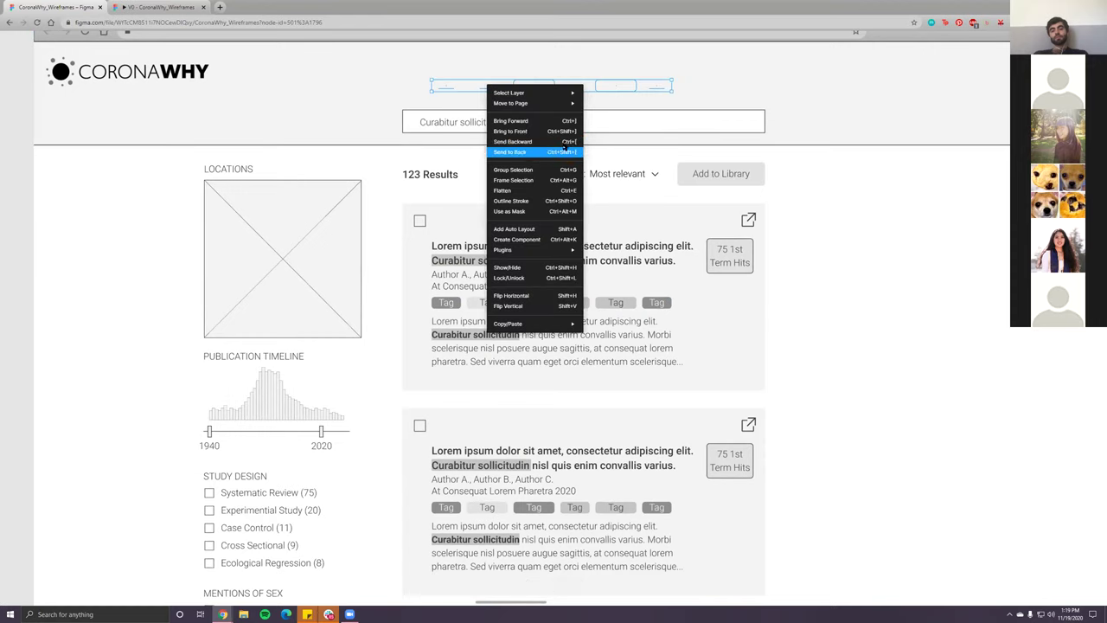
left_click(538, 131)
left_click(381, 113)
key("ctrl+backslash")
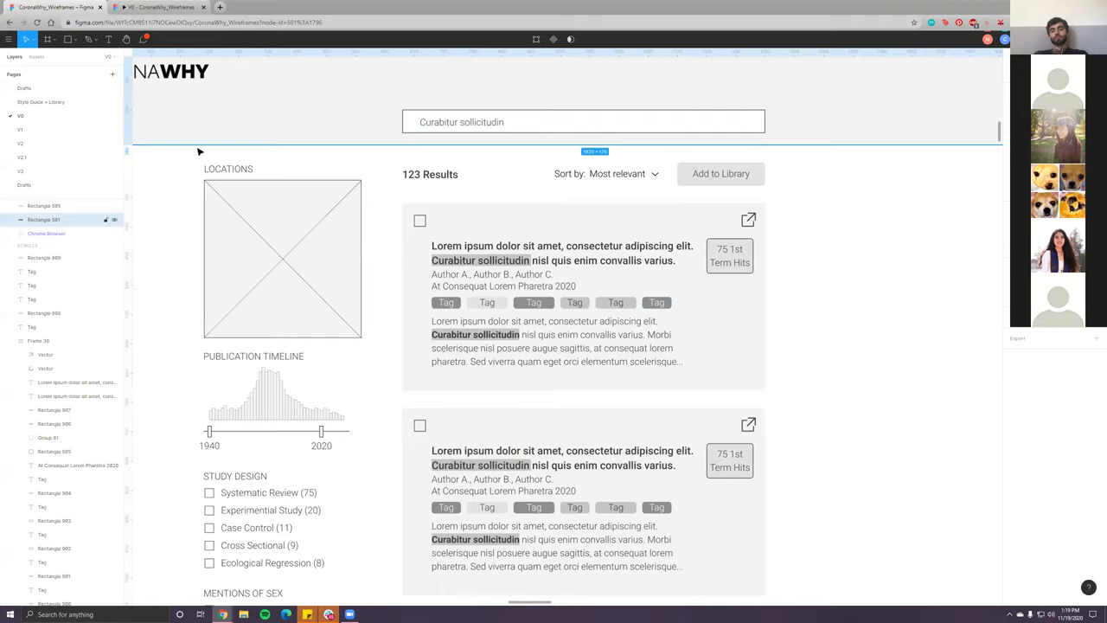
- Select the tags in the first result card again and paste a second copy above the search bar
scroll(173, 199, "up", 2)
left_click(647, 393)
left_click(651, 393)
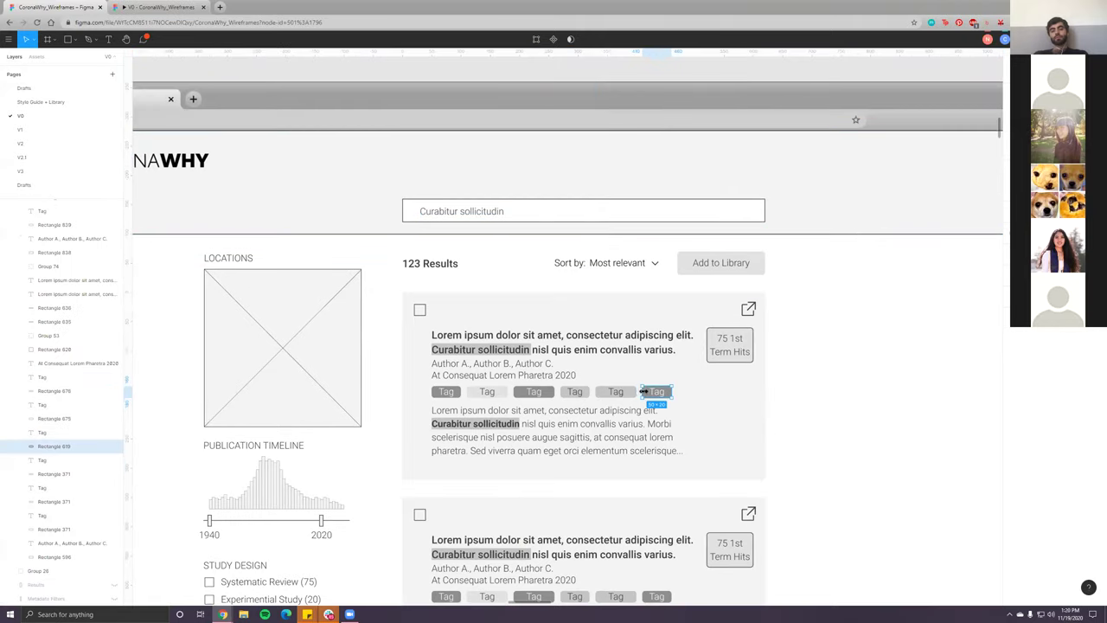
left_click(621, 394, "shift")
left_click(578, 395, "shift")
left_click(525, 395, "shift")
left_click(489, 394, "shift")
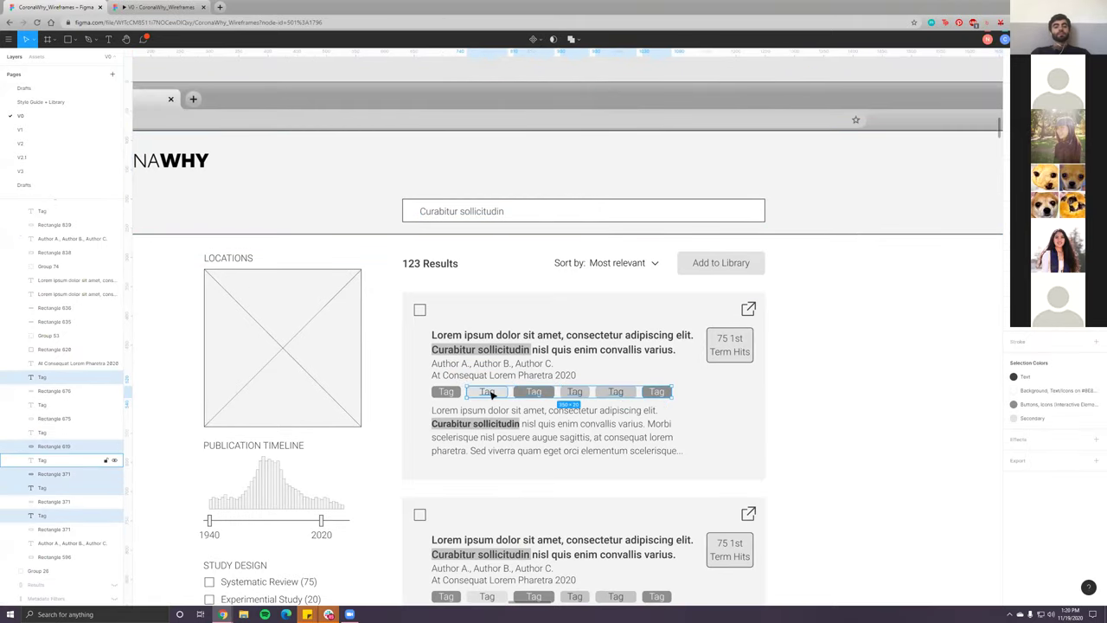
left_click(445, 394, "shift")
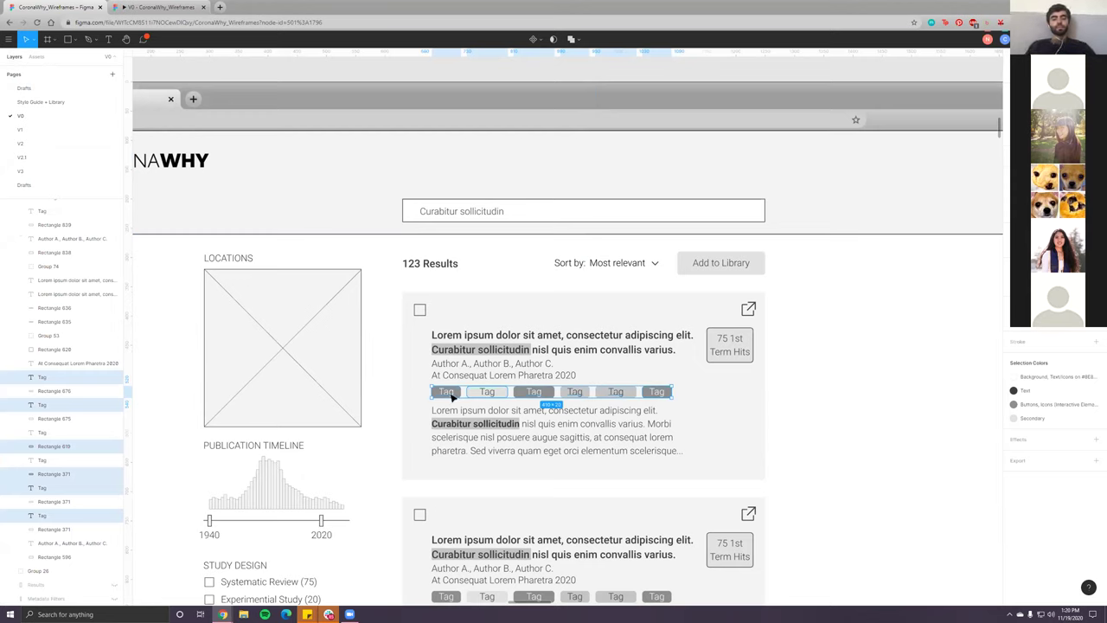
key("ctrl+v")
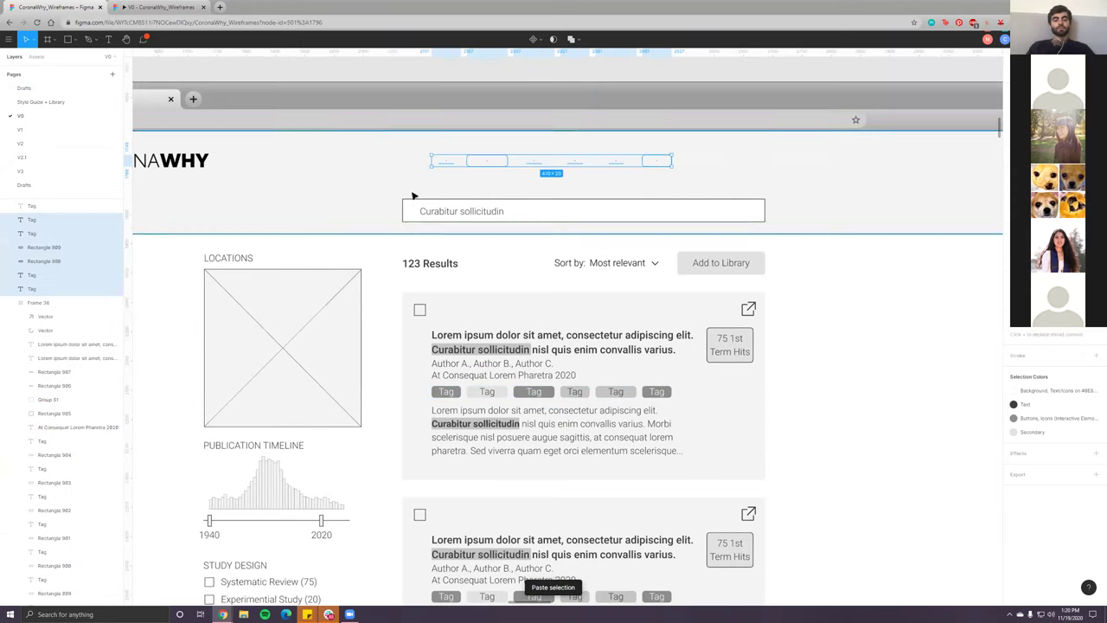
- Move the pasted tags into the fixed layers, bring them to the front and place them just above the search bar
scroll(97, 294, "up", 3)
left_click_drag(63, 379, 102, 253)
right_click(482, 162)
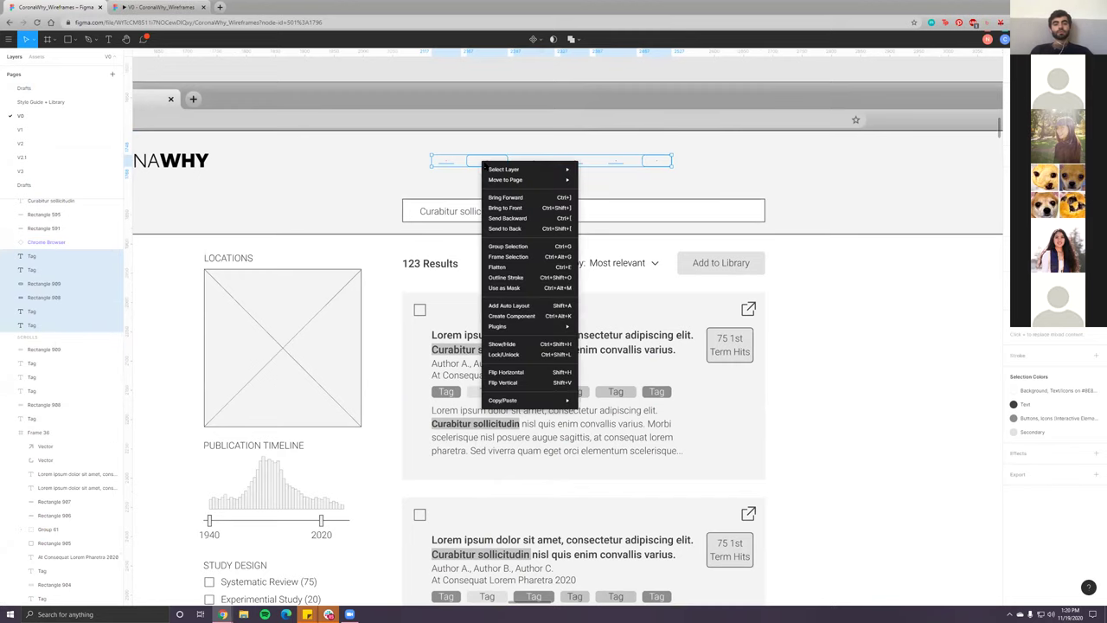
left_click(504, 208)
mouse_move(496, 175)
left_mouse_down()
mouse_move(484, 163)
mouse_move(488, 177)
left_mouse_up()
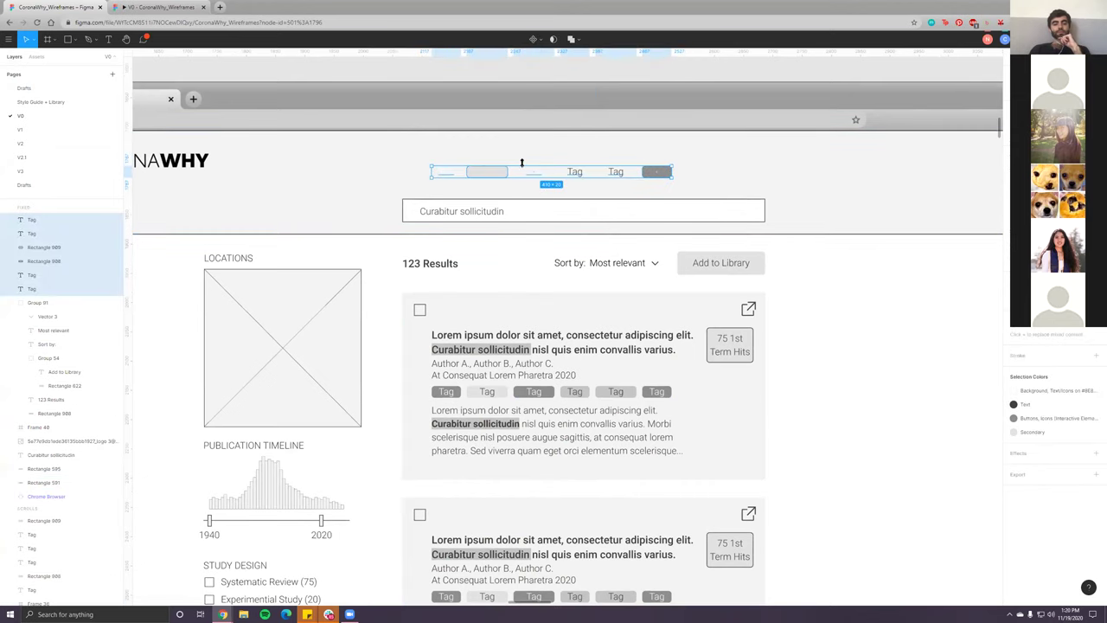
- Inspect the pasted tags up close and examine the removable term tags inside the PreSearch frame's search bar
scroll(496, 173, "up", 5)
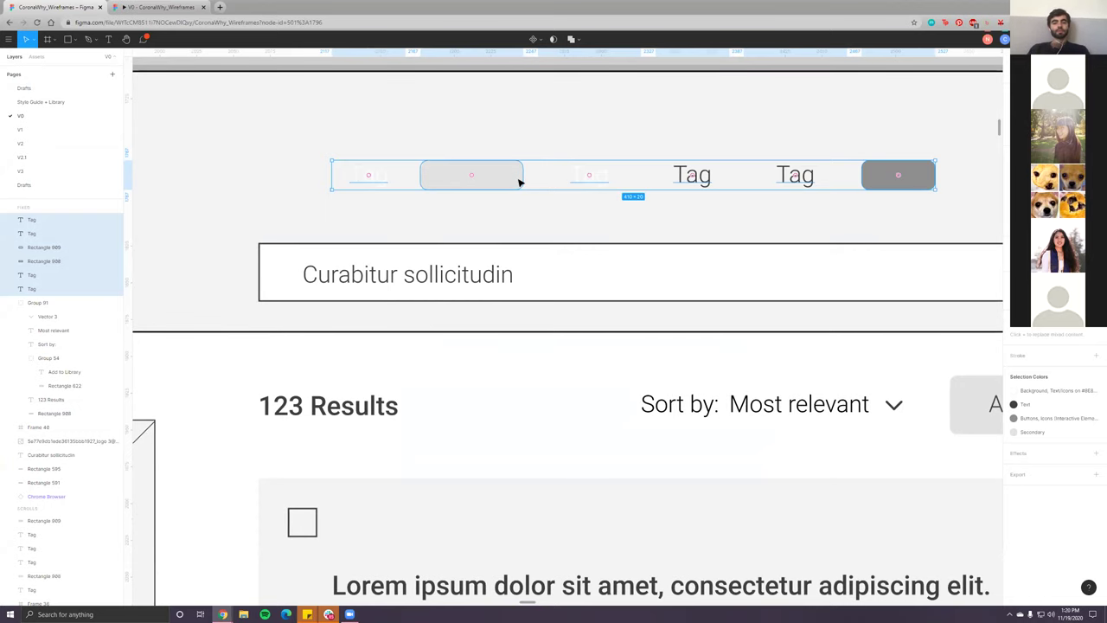
scroll(497, 179, "down", 4)
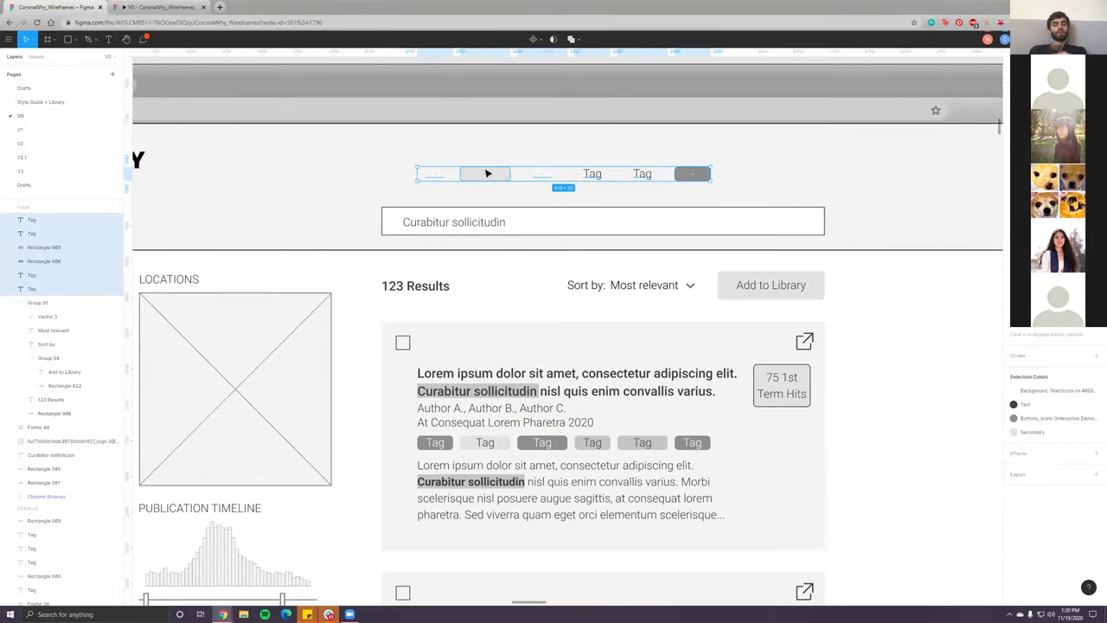
scroll(495, 174, "down", 4)
scroll(692, 199, "down", 7)
scroll(734, 178, "down", 3)
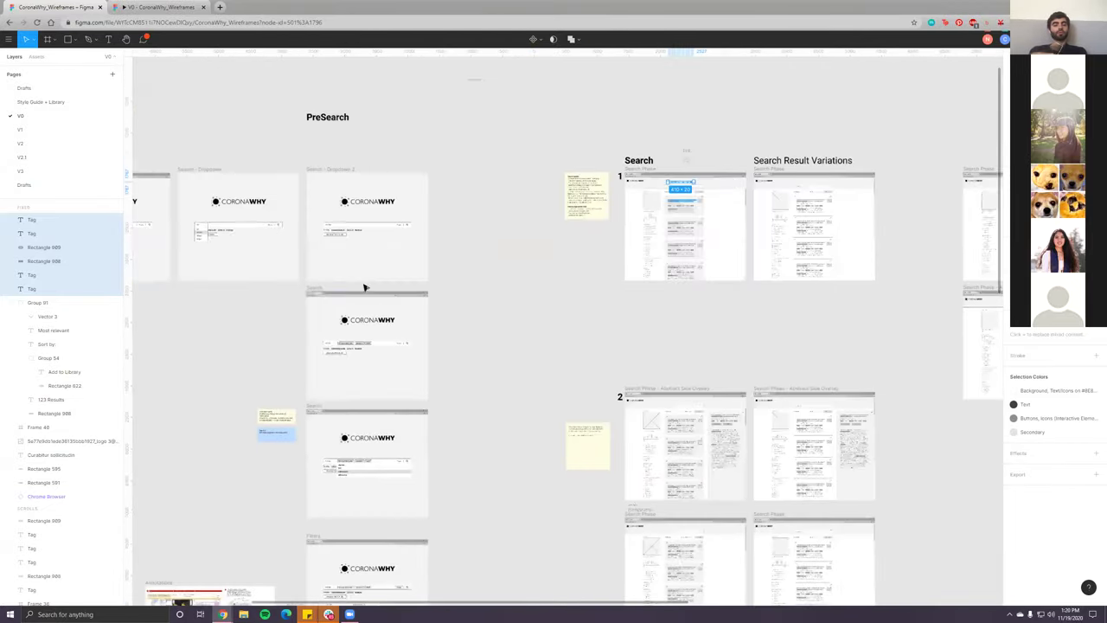
scroll(371, 375, "up", 10)
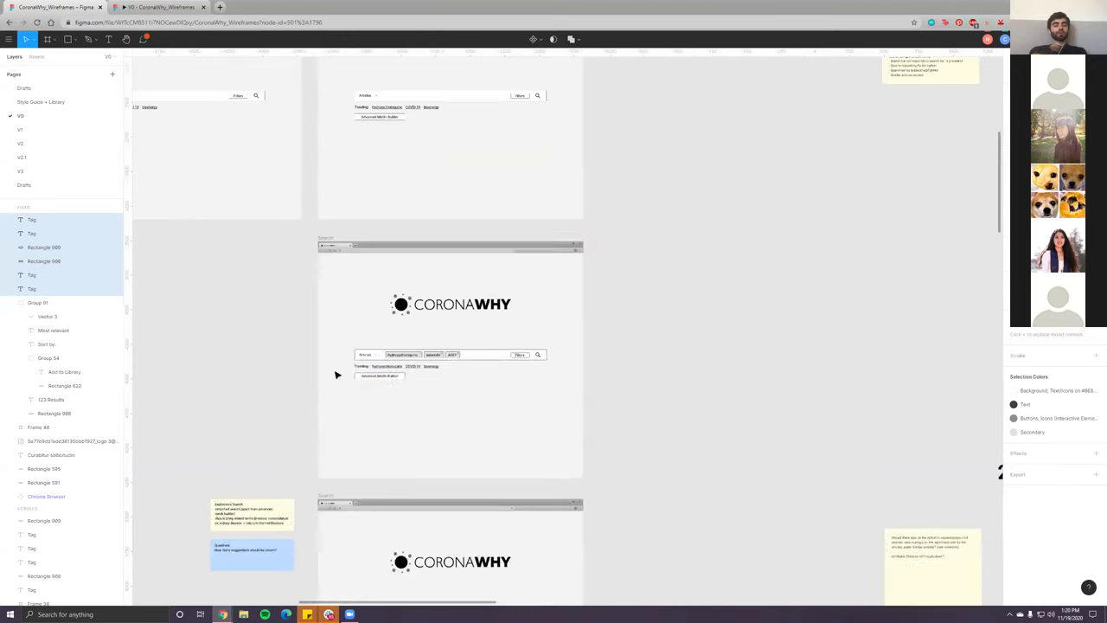
scroll(437, 344, "up", 3)
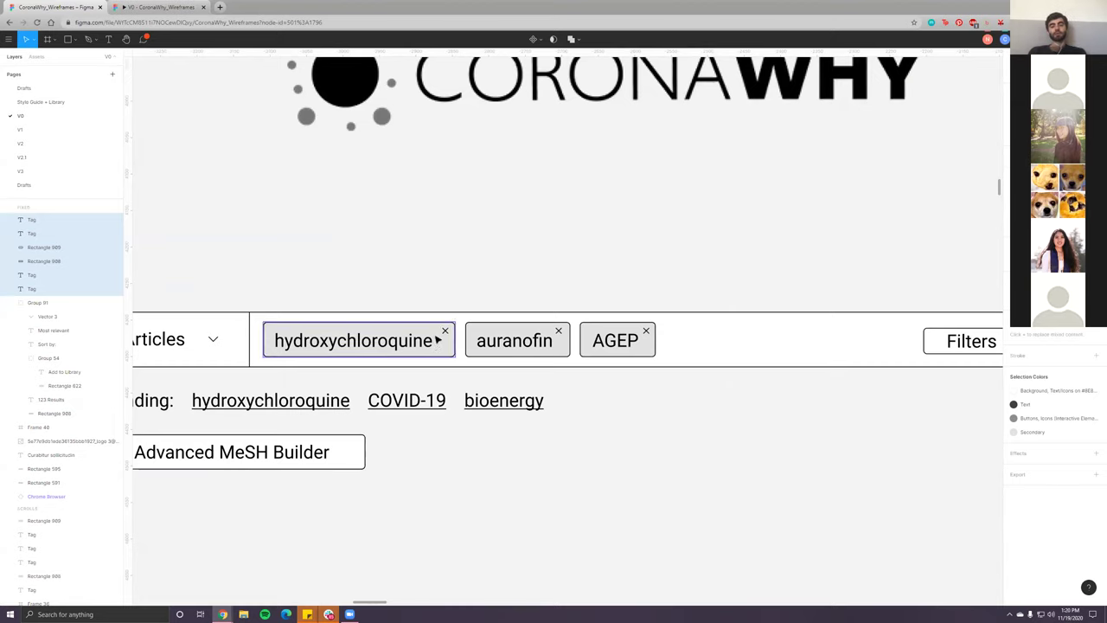
scroll(404, 372, "down", 3)
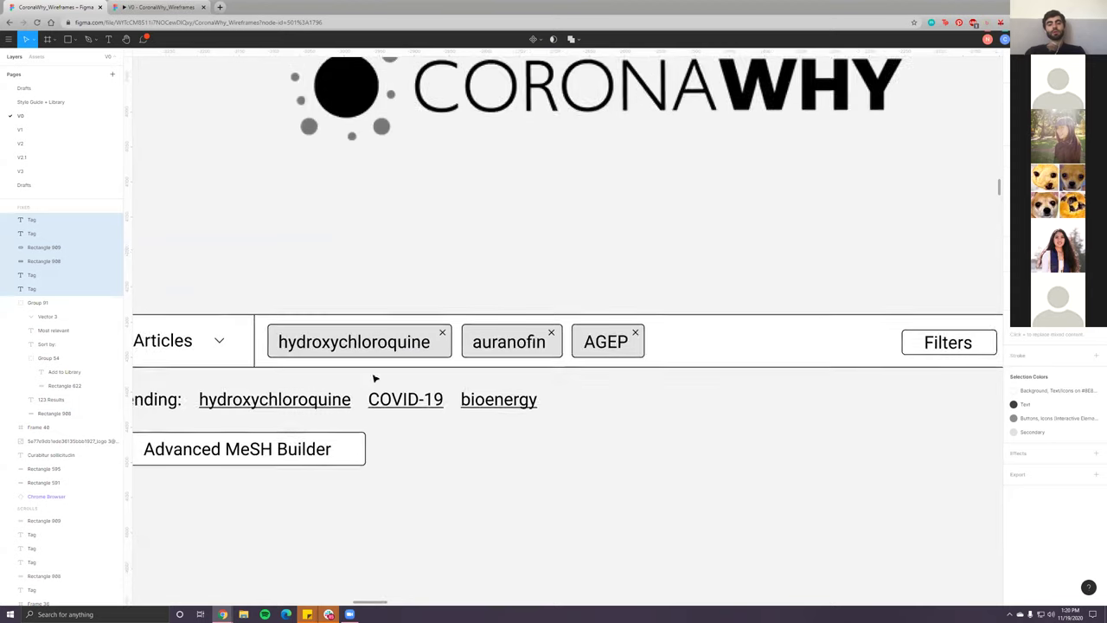
scroll(428, 369, "down", 10)
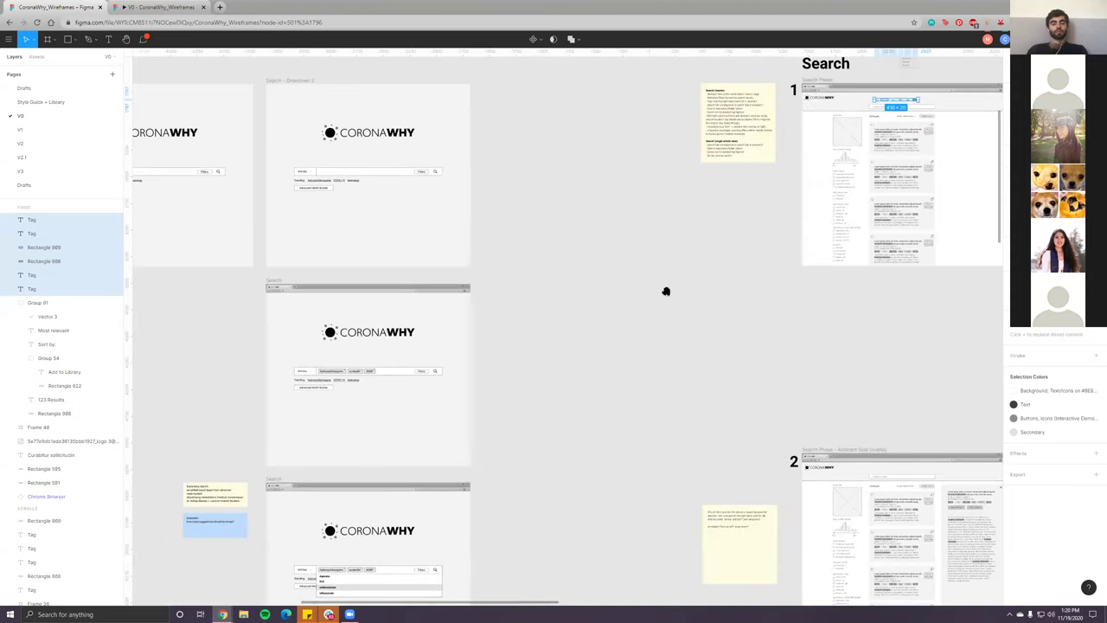
- Return to the numbered 1 Search Phase frame and compare its header tags with the search bar below them
scroll(665, 292, "right", 5)
scroll(665, 291, "up", 2)
scroll(515, 210, "up", 10)
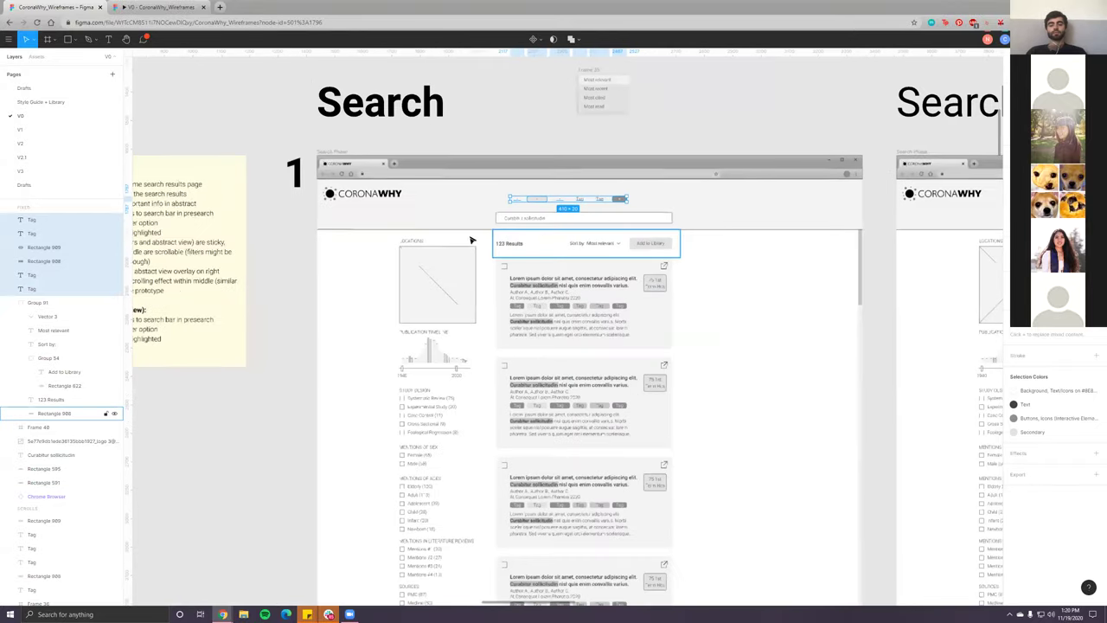
scroll(473, 230, "up", 5)
scroll(476, 228, "up", 3)
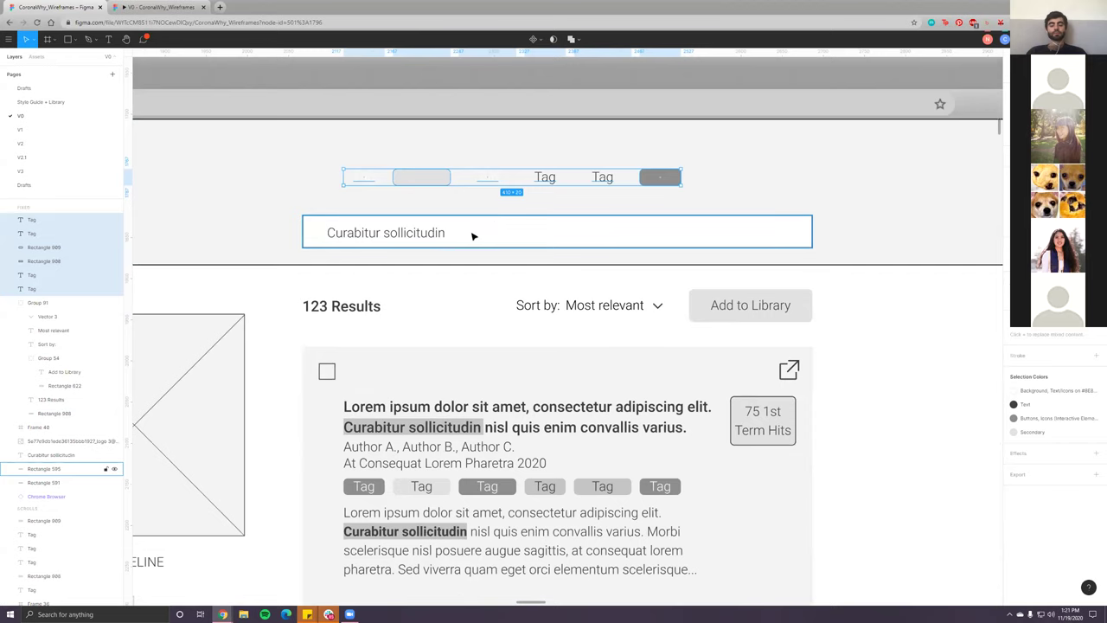
scroll(450, 173, "up", 2)
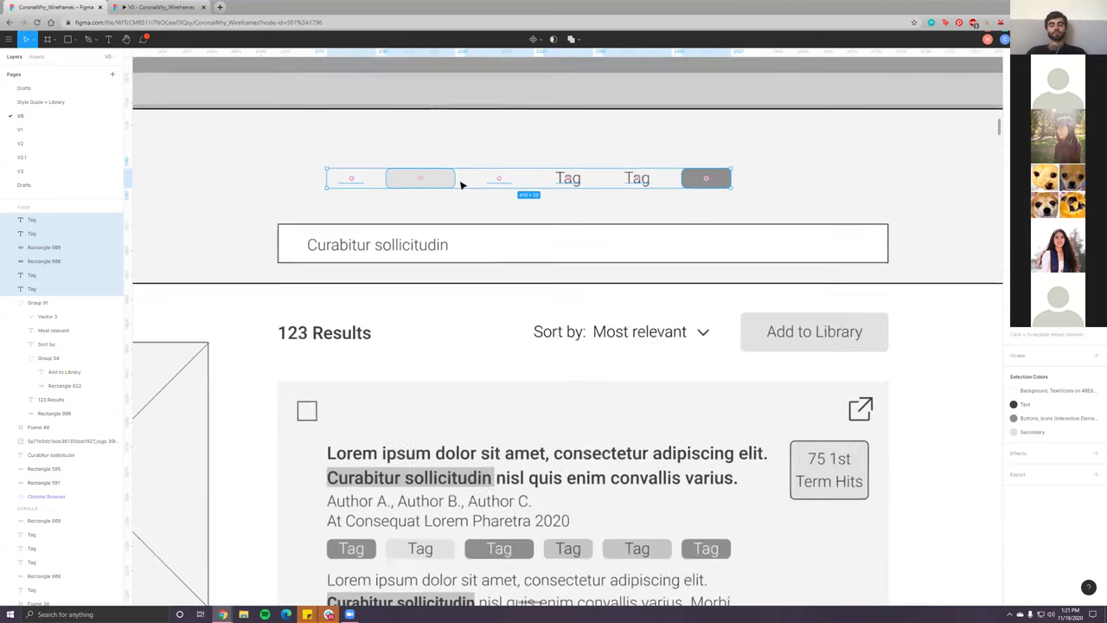
scroll(507, 250, "down", 3)
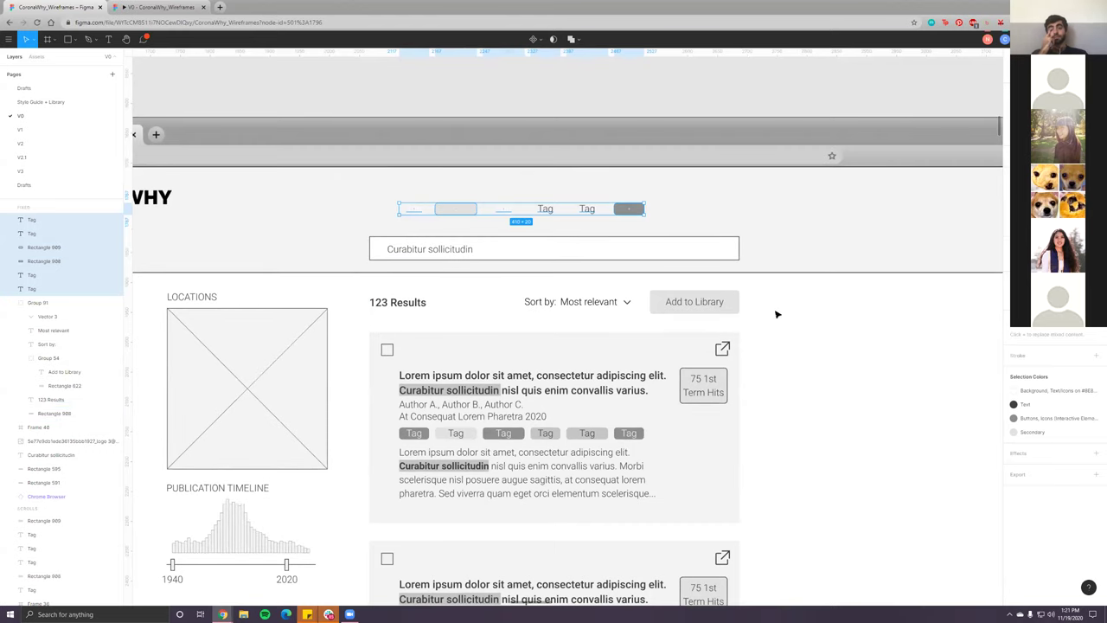
scroll(450, 212, "up", 1)
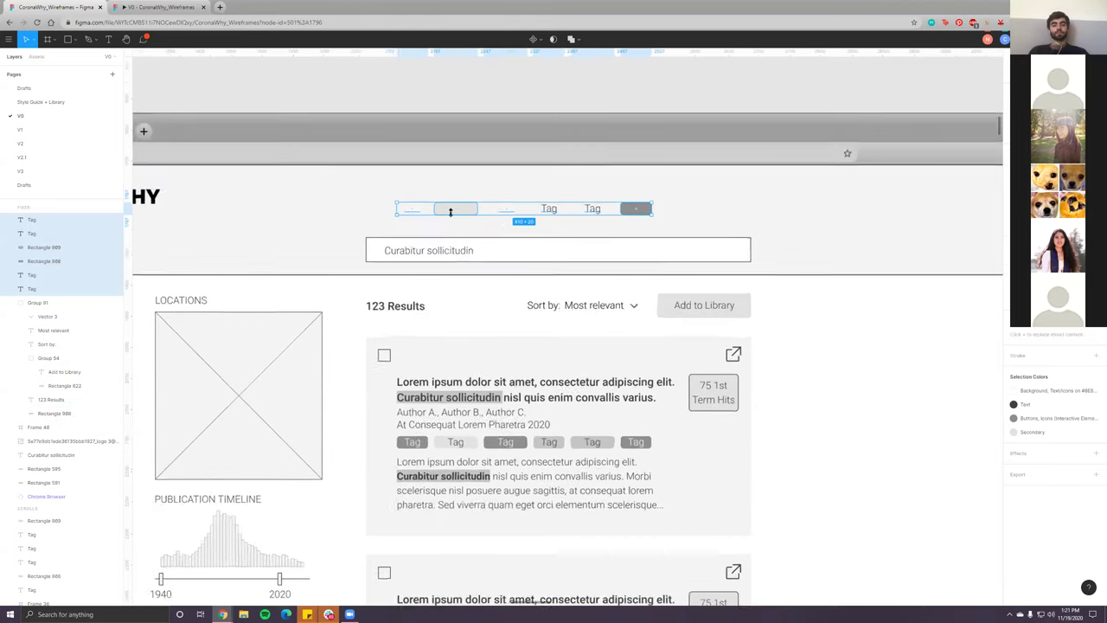
scroll(437, 208, "down", 1)
scroll(718, 303, "down", 2)
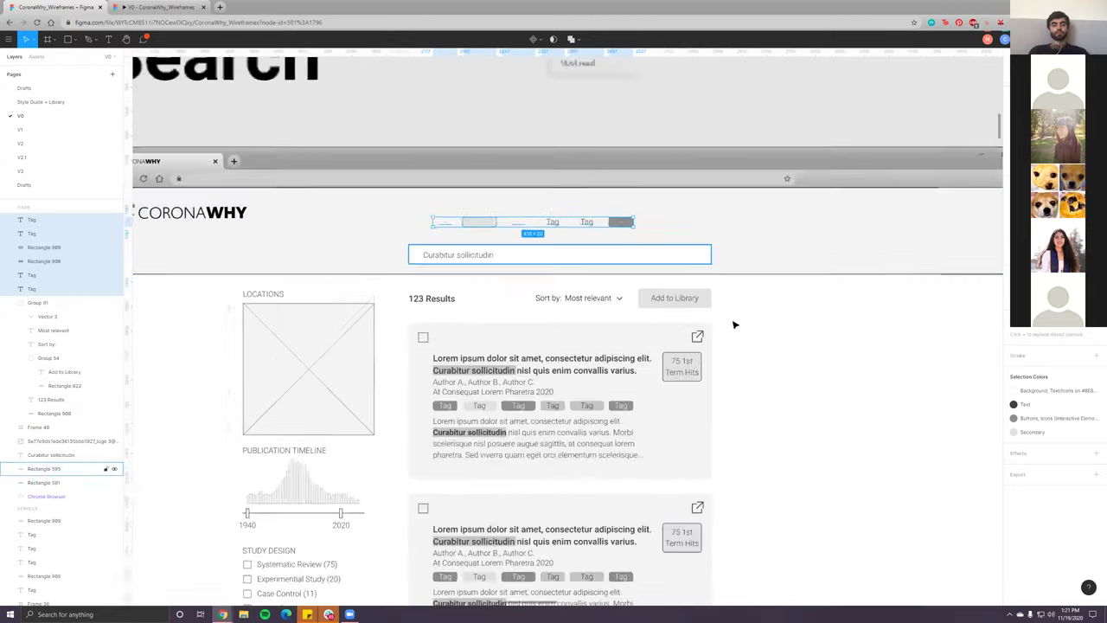
scroll(736, 333, "down", 3)
- Deselect the header tags and review the numbered 1 frame's header, filters and result cards as a whole
left_click(673, 225)
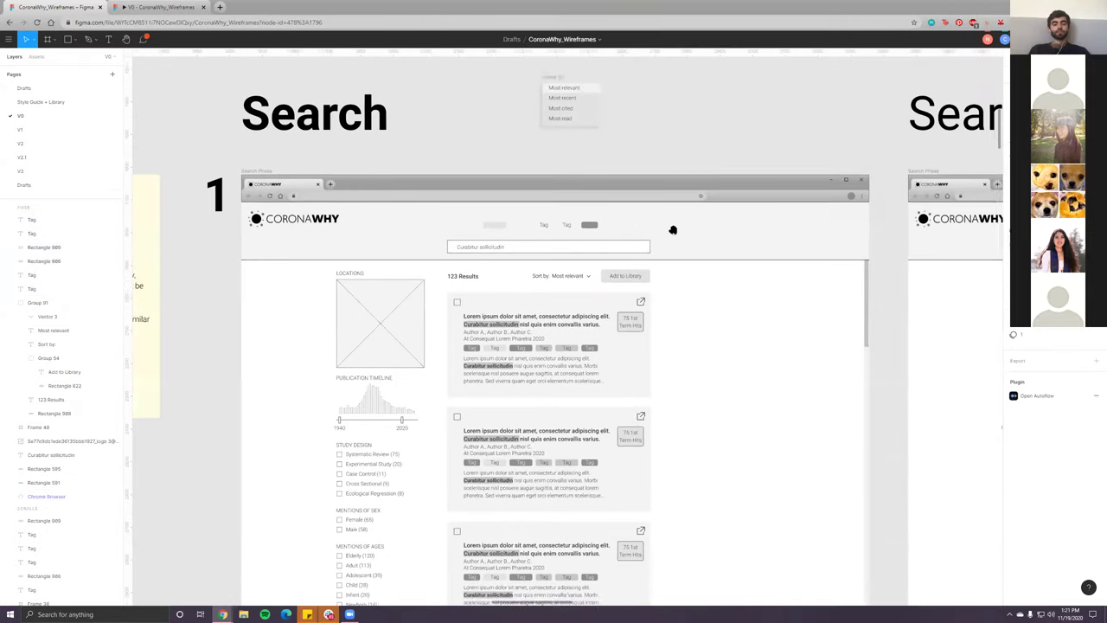
scroll(684, 233, "down", 3)
scroll(503, 115, "down", 1)
scroll(511, 126, "right", 1)
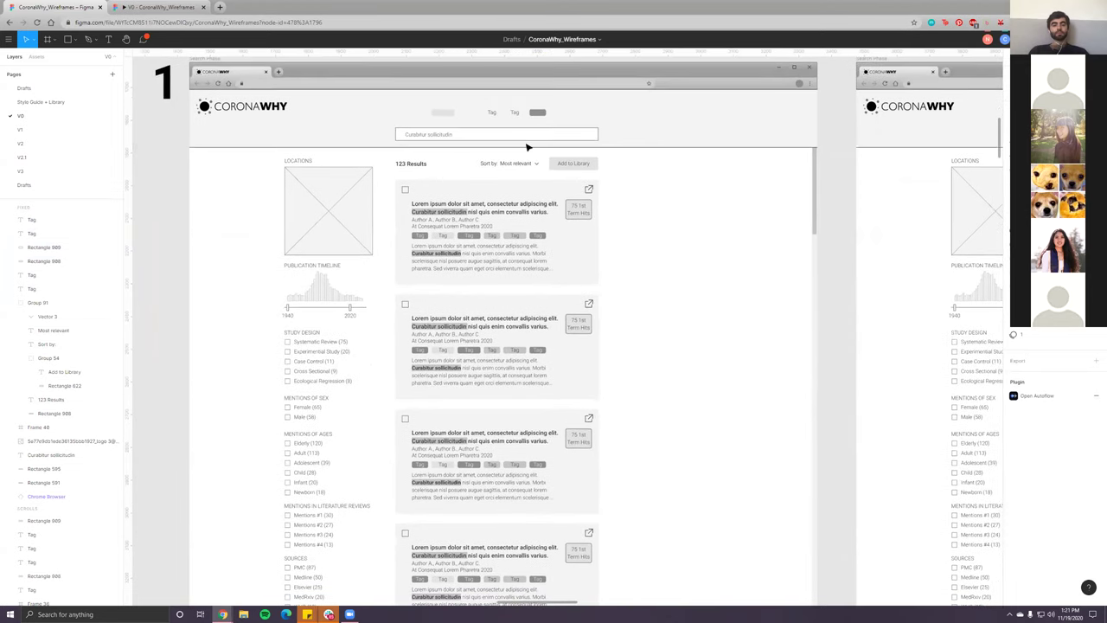
scroll(528, 147, "up", 1)
scroll(528, 147, "right", 1)
scroll(531, 147, "left", 2)
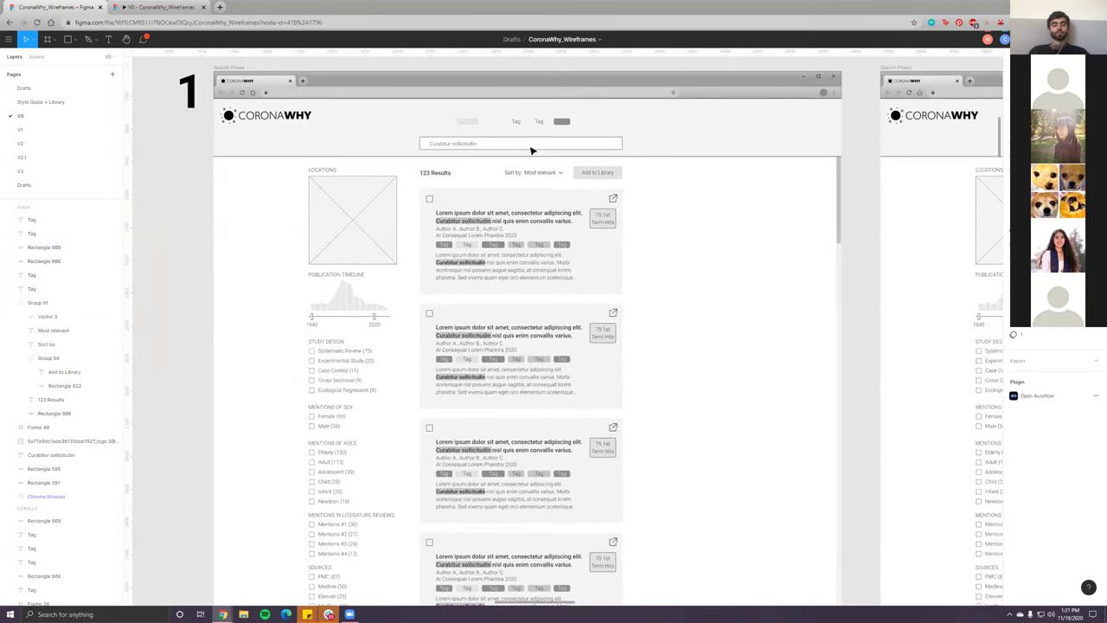
scroll(532, 150, "up", 1)
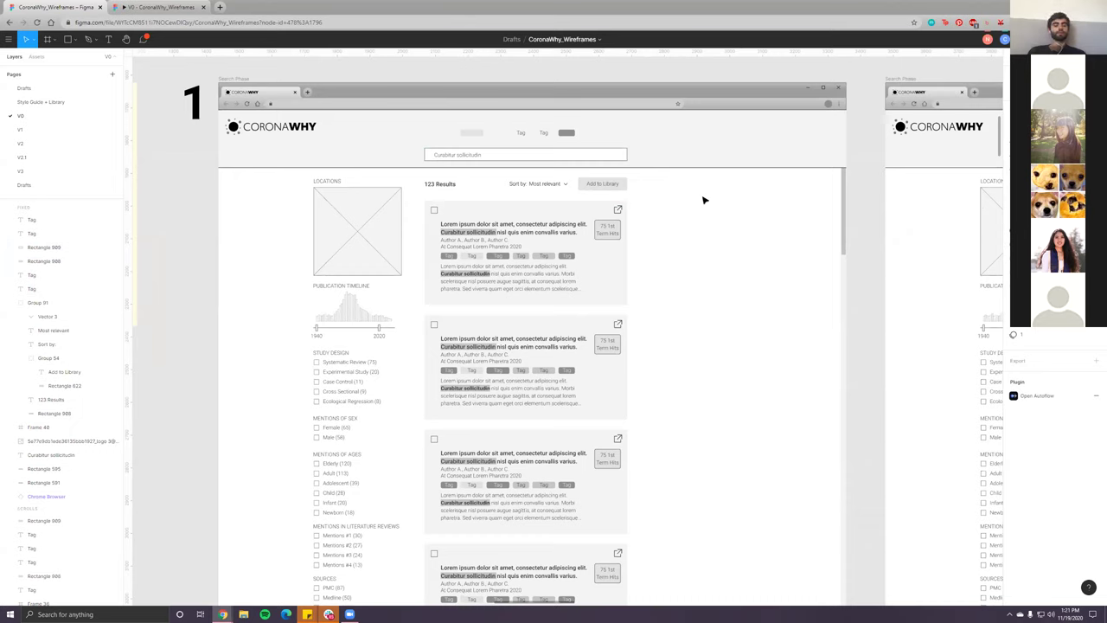
scroll(482, 176, "down", 4)
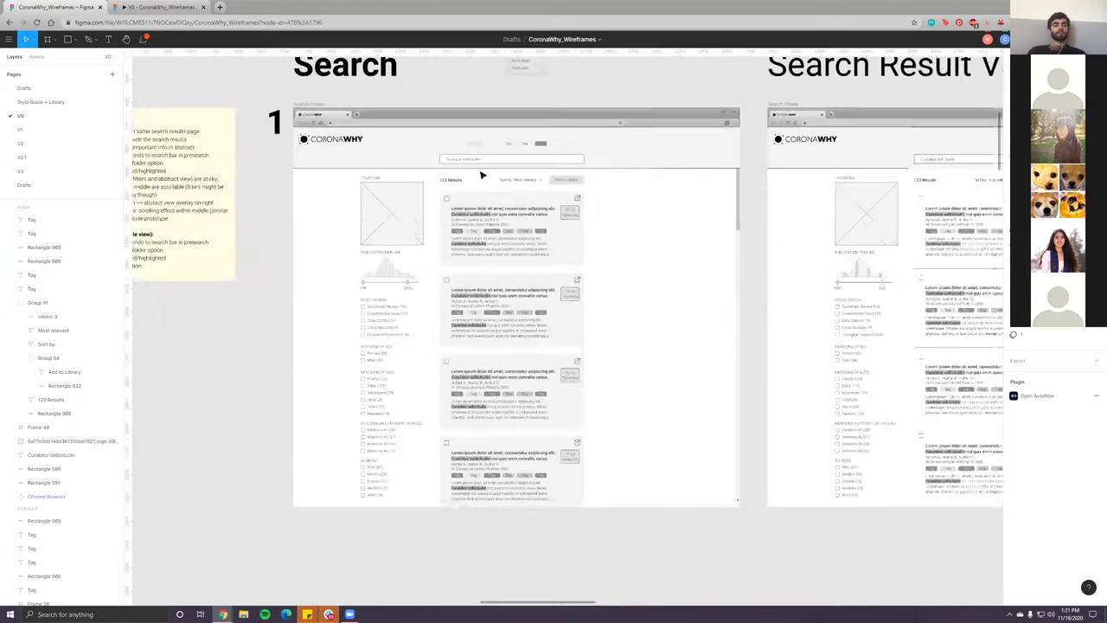
scroll(482, 176, "up", 5)
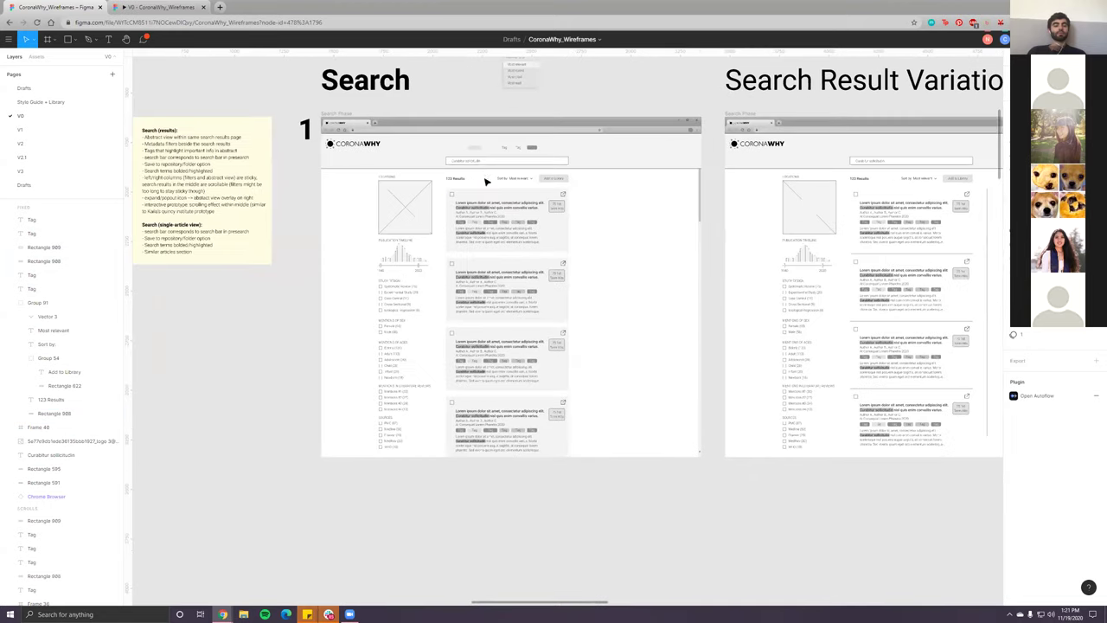
scroll(532, 141, "up", 5)
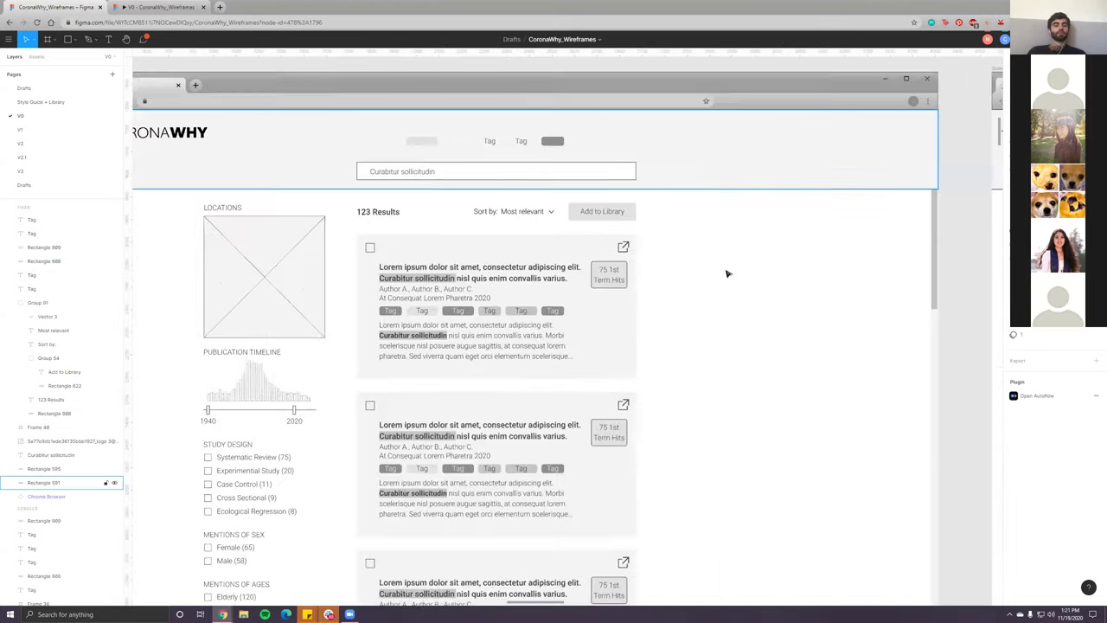
scroll(719, 234, "left", 2)
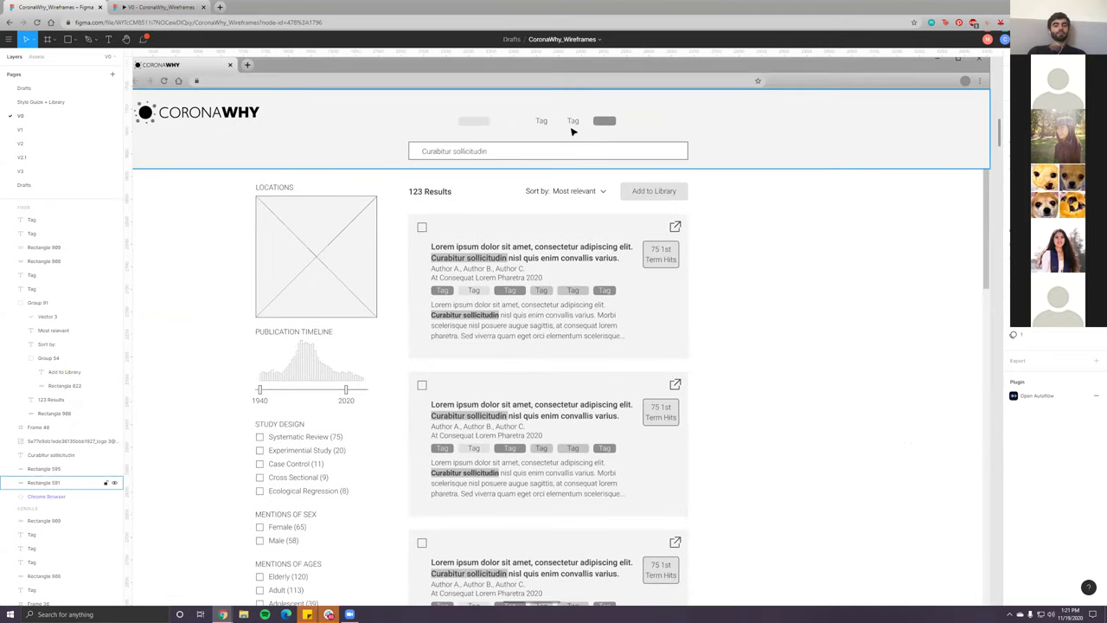
scroll(573, 131, "up", 2)
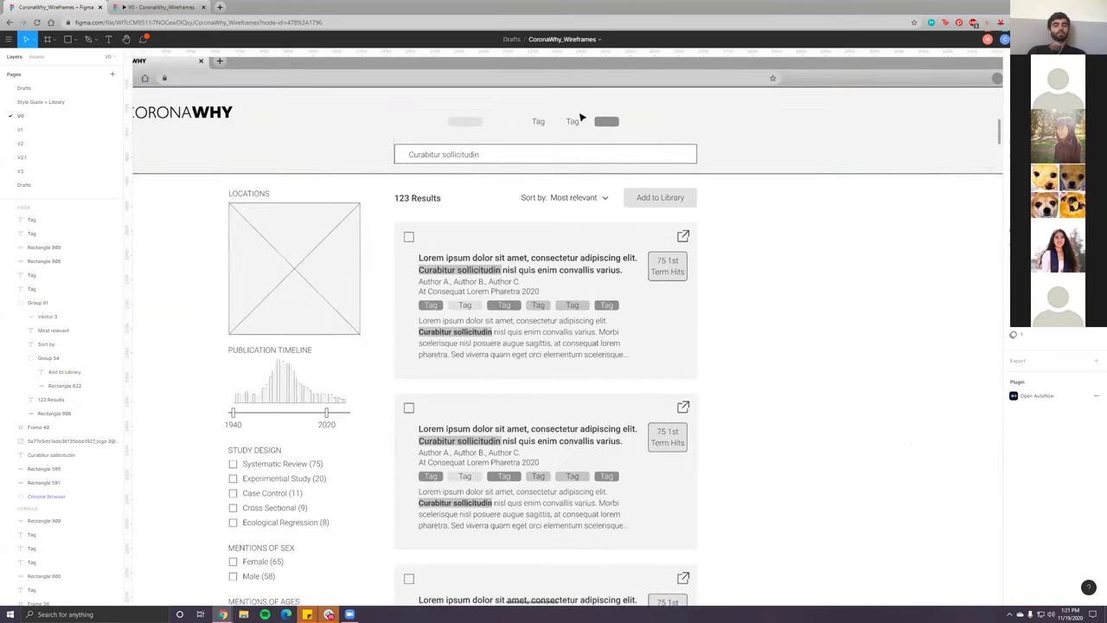
- Try removing the dark tag rectangle from the row above the search bar
left_click(597, 125)
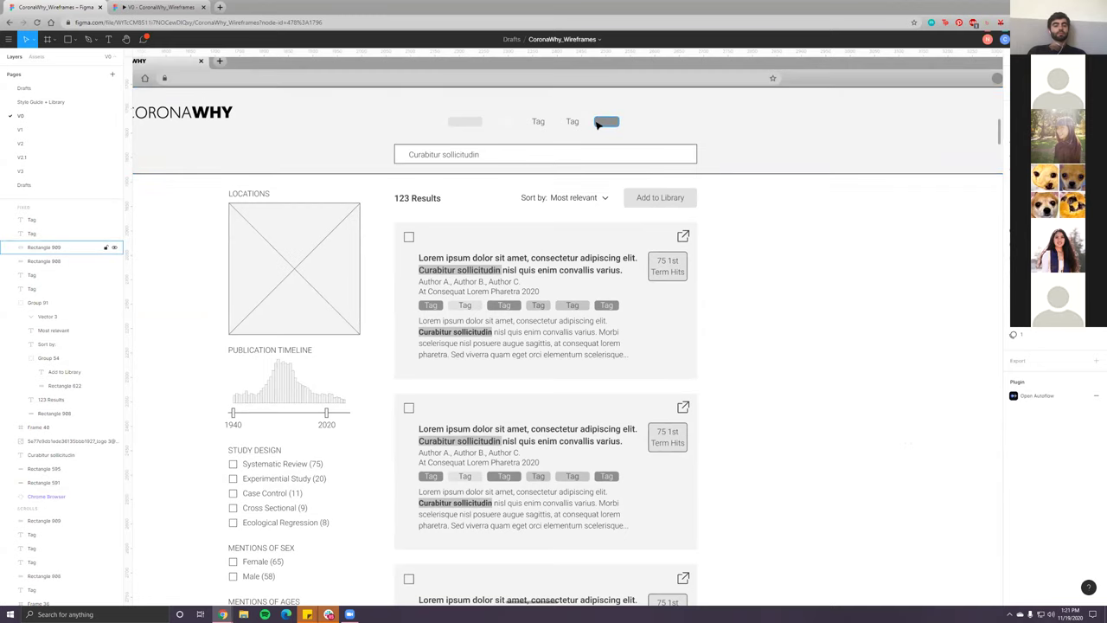
left_click(467, 479)
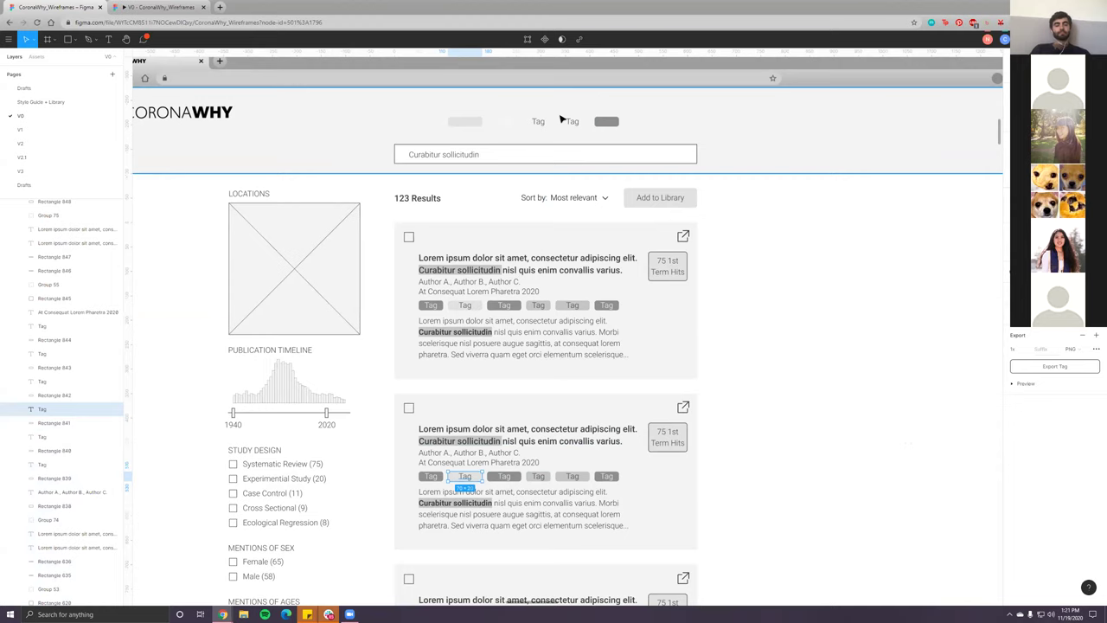
left_click(610, 123)
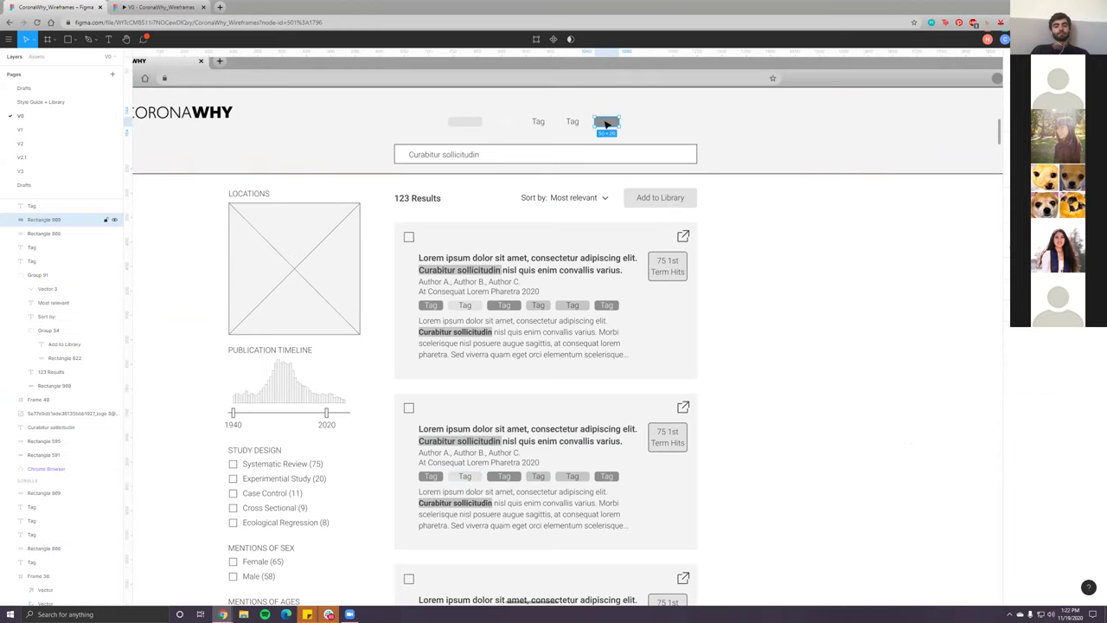
left_click(630, 322)
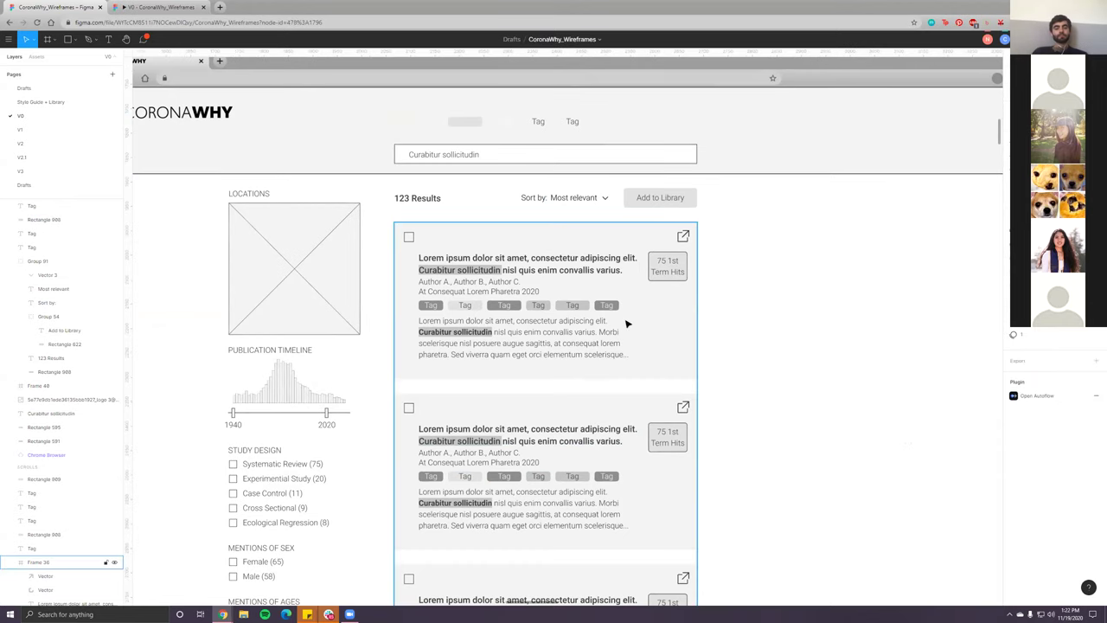
- Review the tag rows in the result cards against the tags above the search bar
scroll(616, 256, "down", 5)
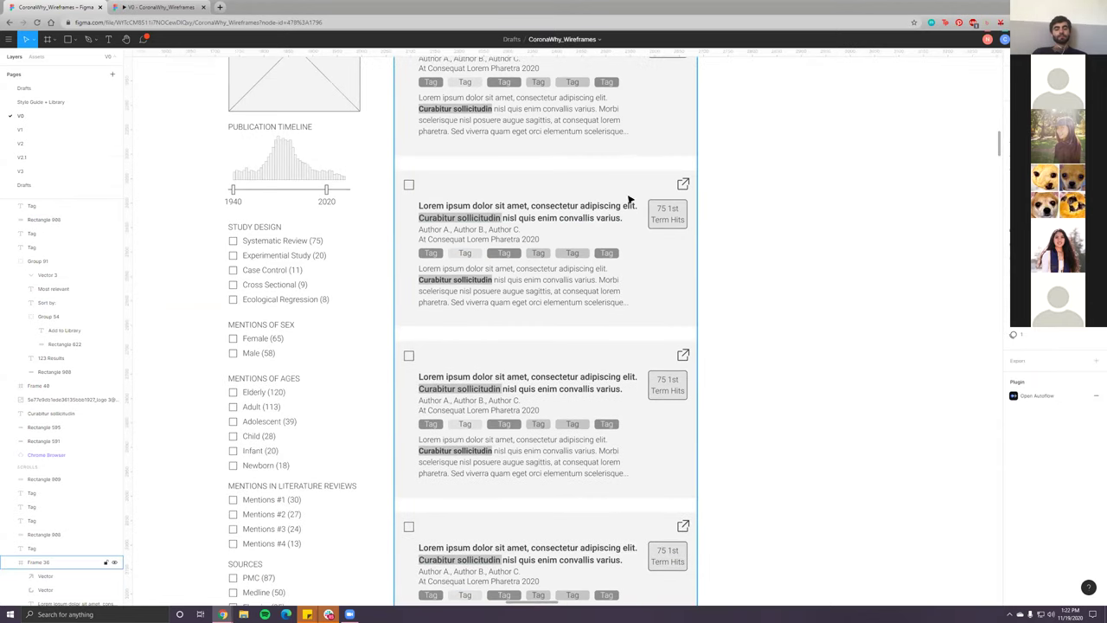
scroll(630, 141, "up", 3)
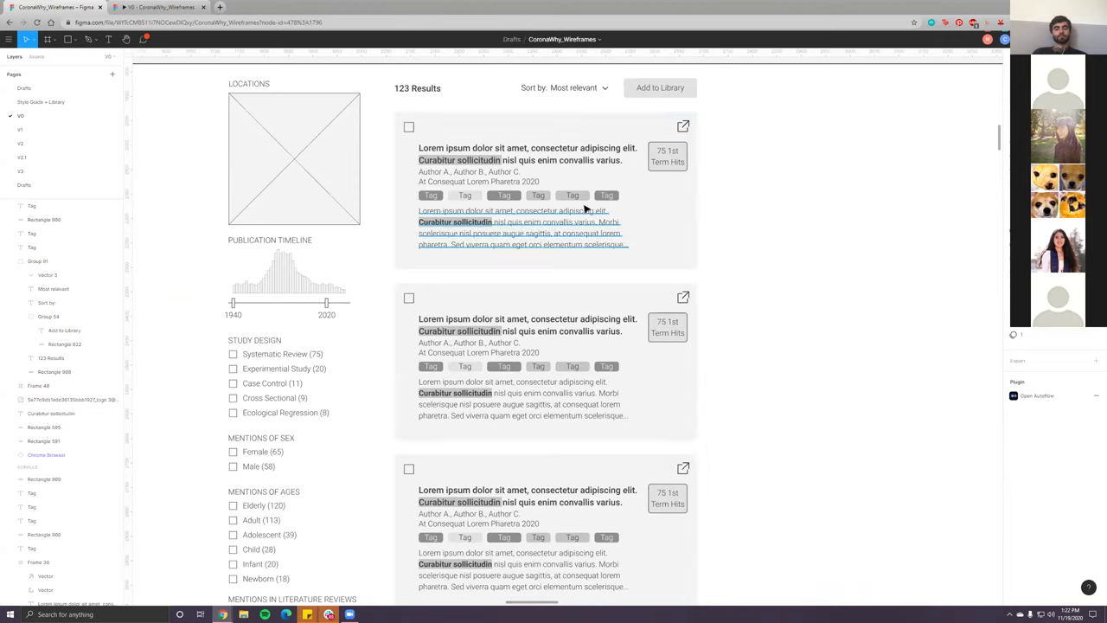
scroll(597, 204, "down", 2)
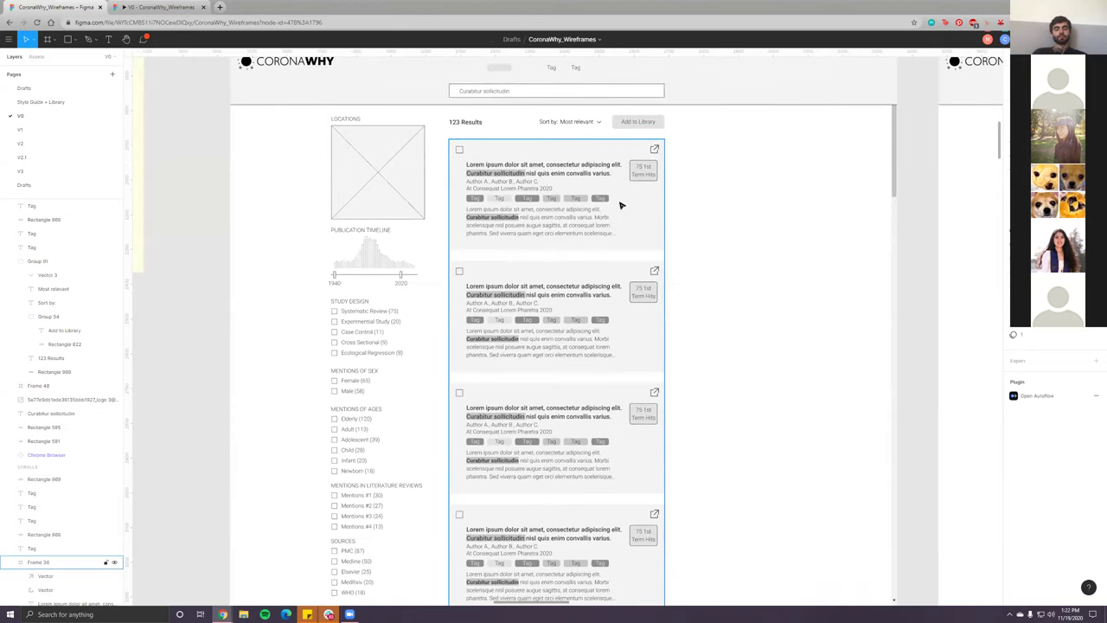
scroll(620, 205, "up", 1)
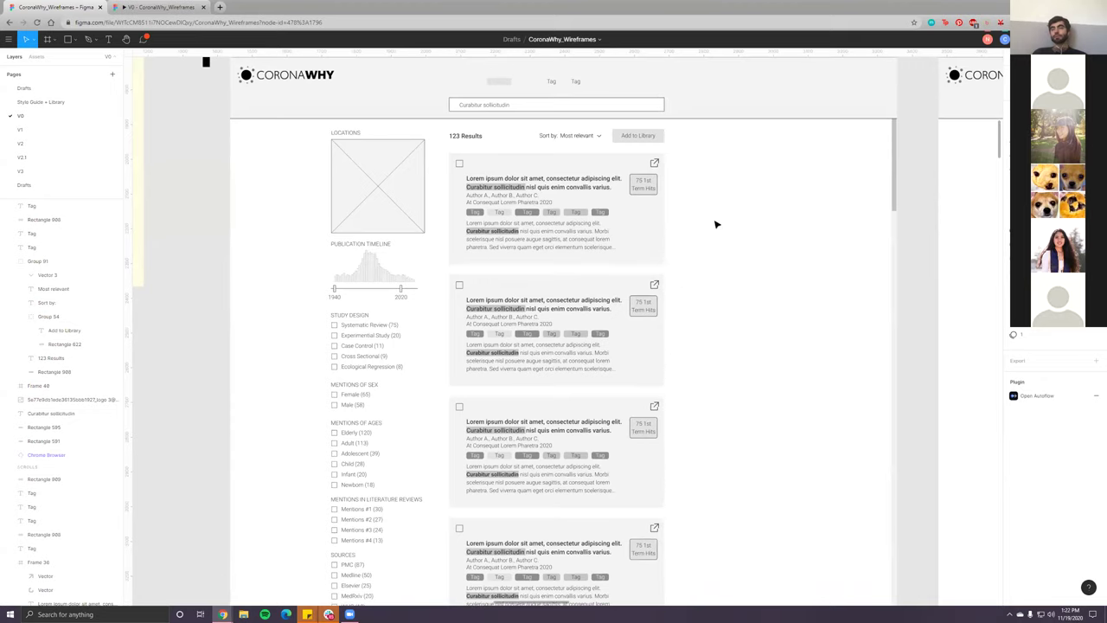
scroll(717, 222, "up", 1)
scroll(637, 92, "up", 3)
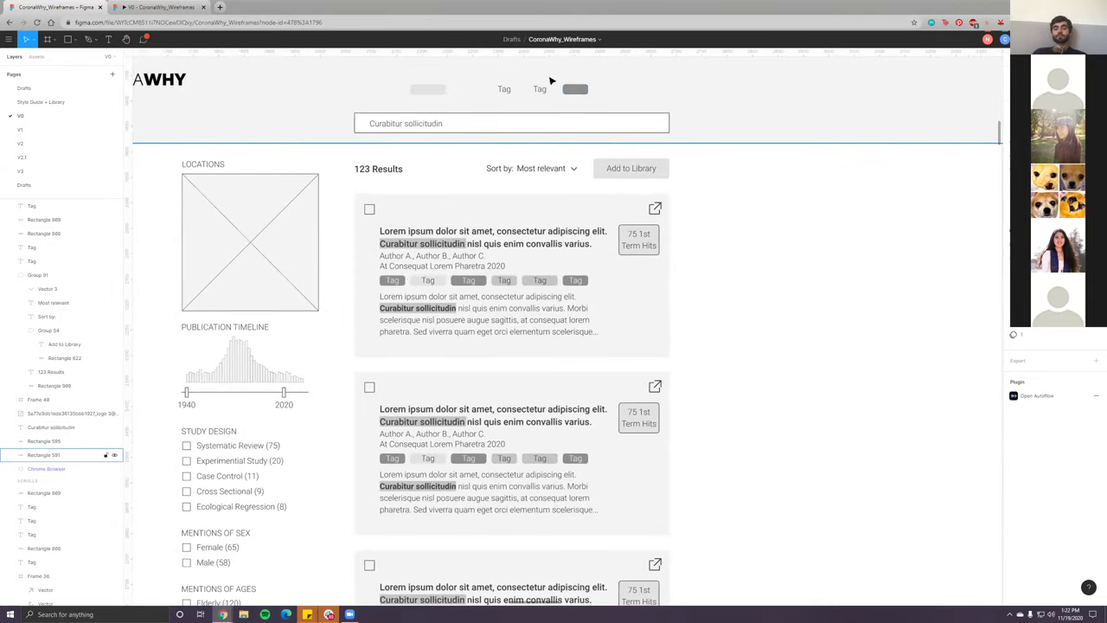
scroll(433, 182, "down", 1)
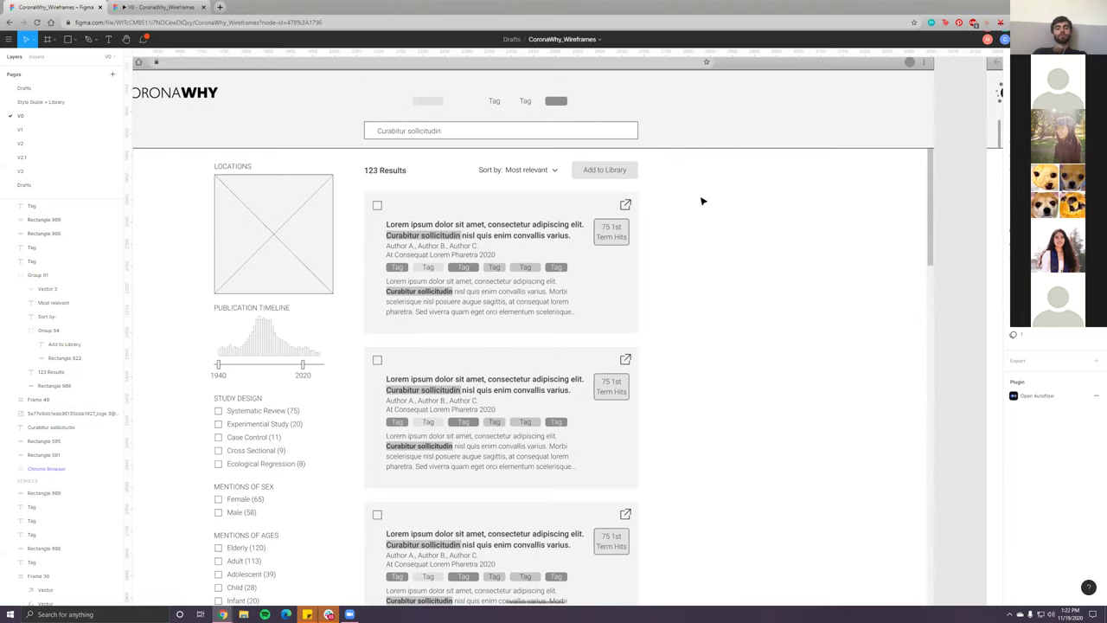
scroll(528, 285, "down", 3)
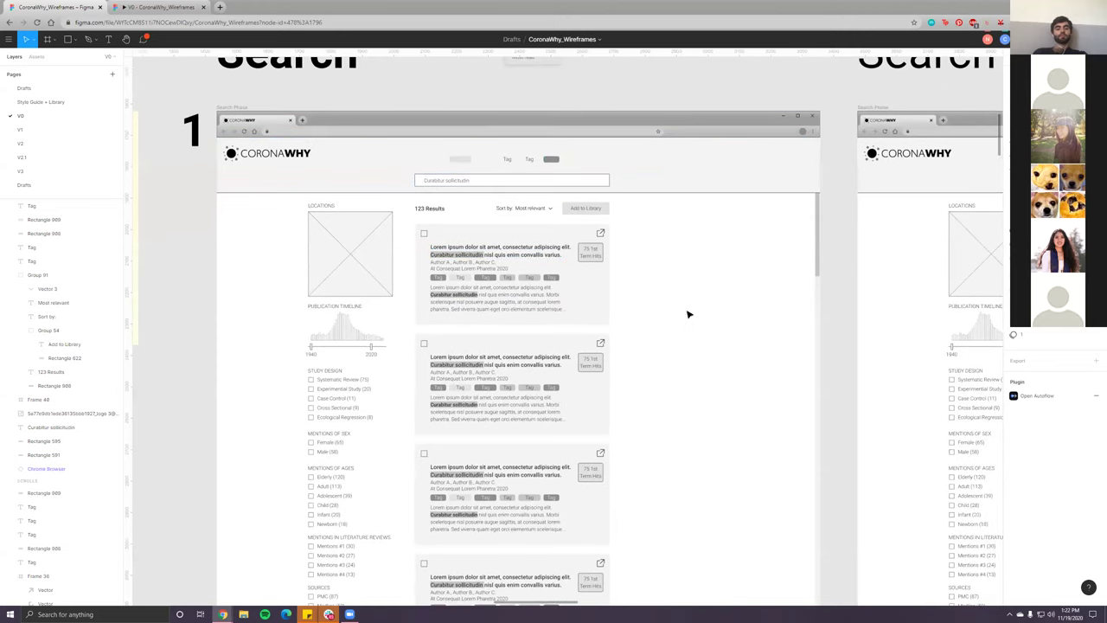
- Examine the numbered 1 Search Phase frame from its header tags and search bar down through the filters and result cards
scroll(640, 302, "down", 1)
scroll(641, 303, "down", 1)
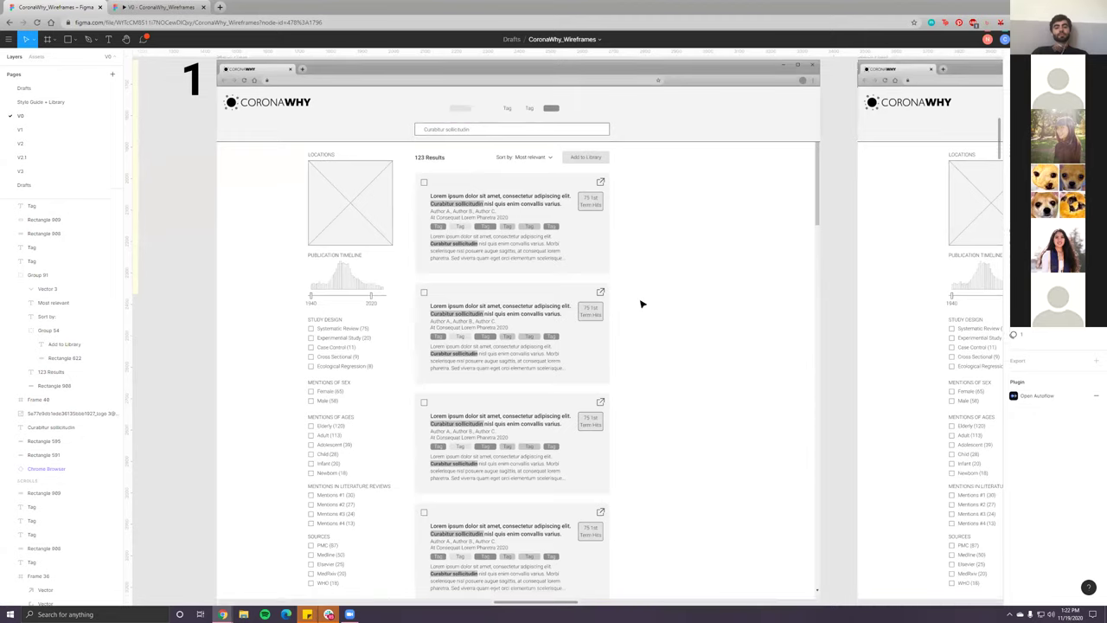
scroll(641, 304, "down", 1)
scroll(641, 303, "up", 1)
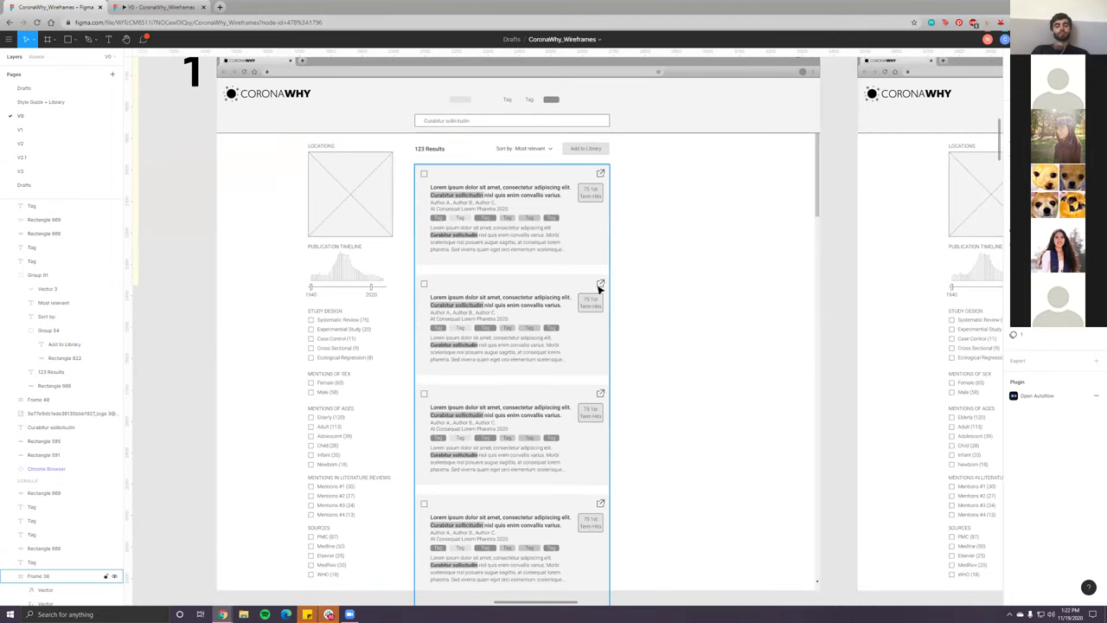
scroll(594, 259, "up", 5)
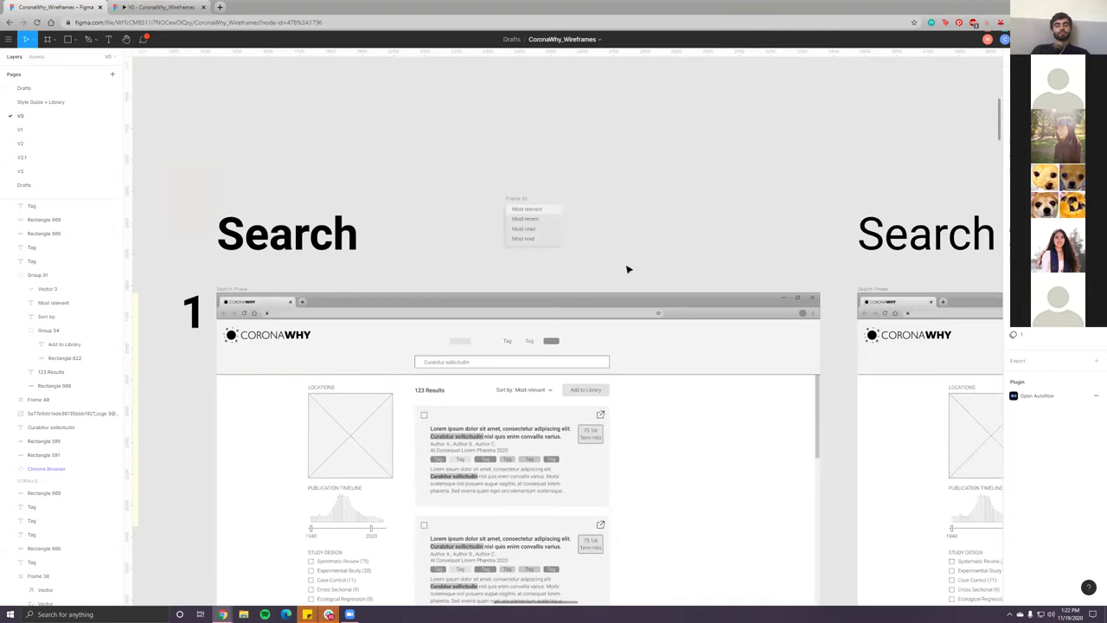
scroll(626, 265, "down", 8)
scroll(571, 245, "up", 5)
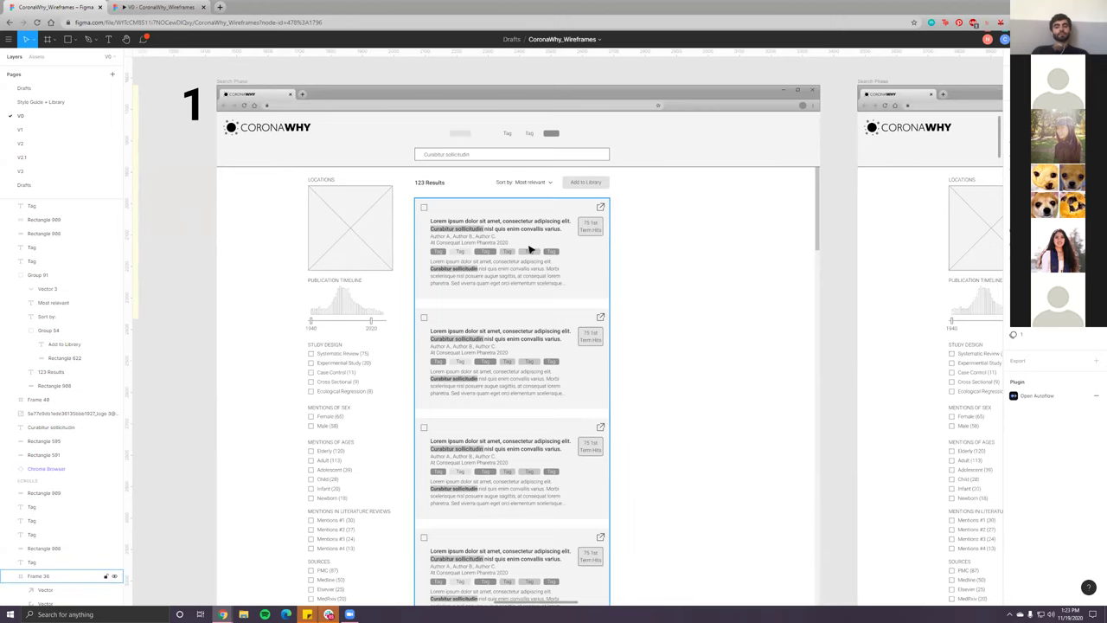
scroll(486, 236, "up", 2)
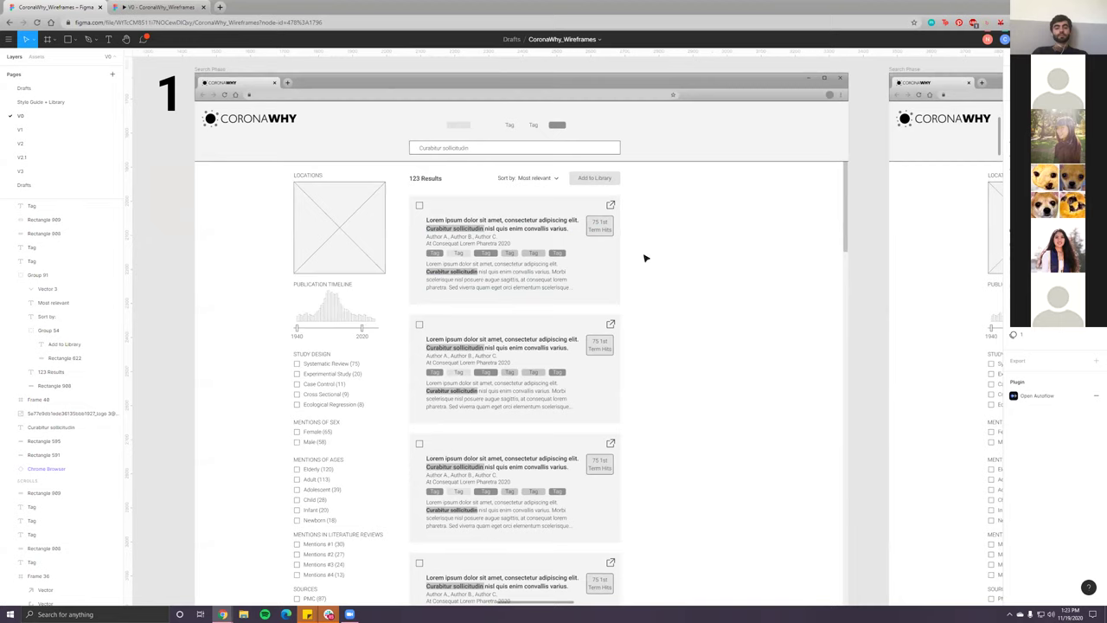
scroll(644, 258, "down", 2)
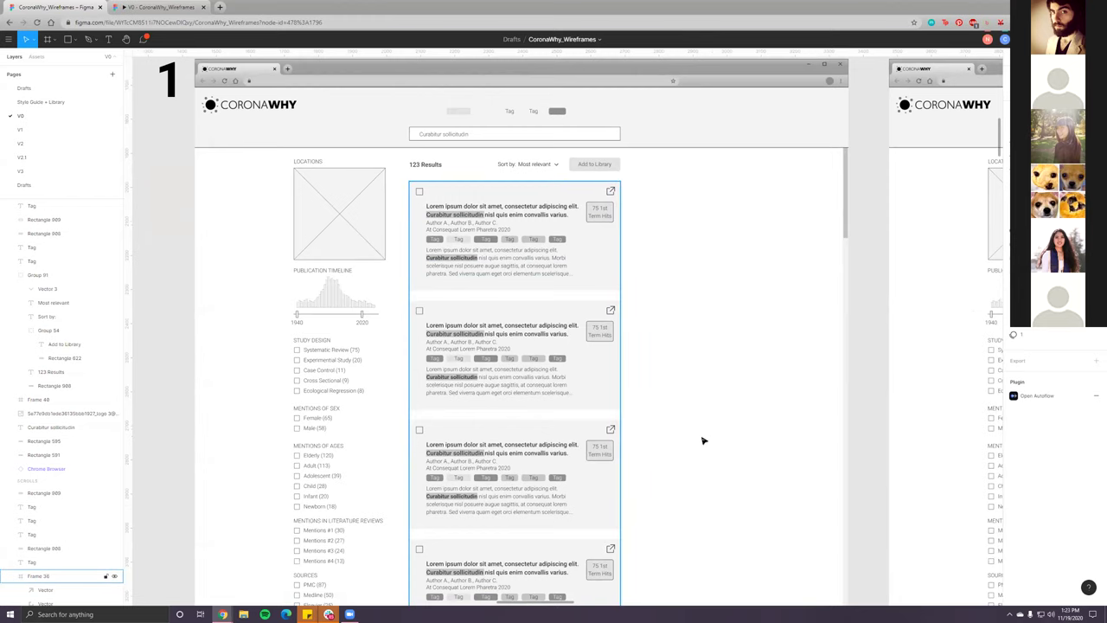
scroll(694, 347, "right", 5)
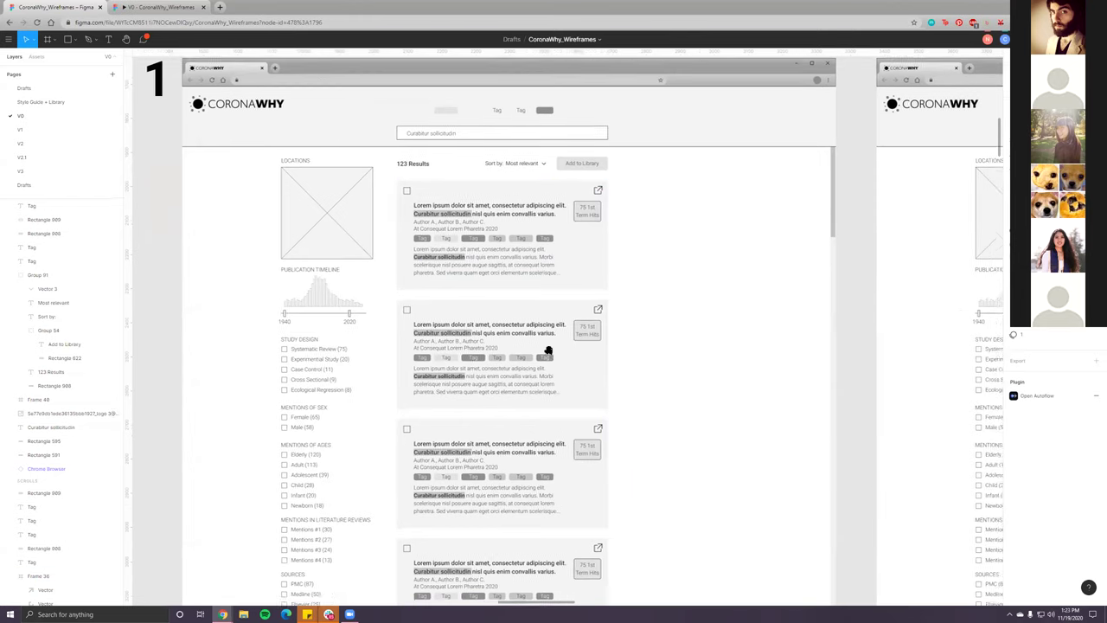
scroll(646, 353, "left", 4)
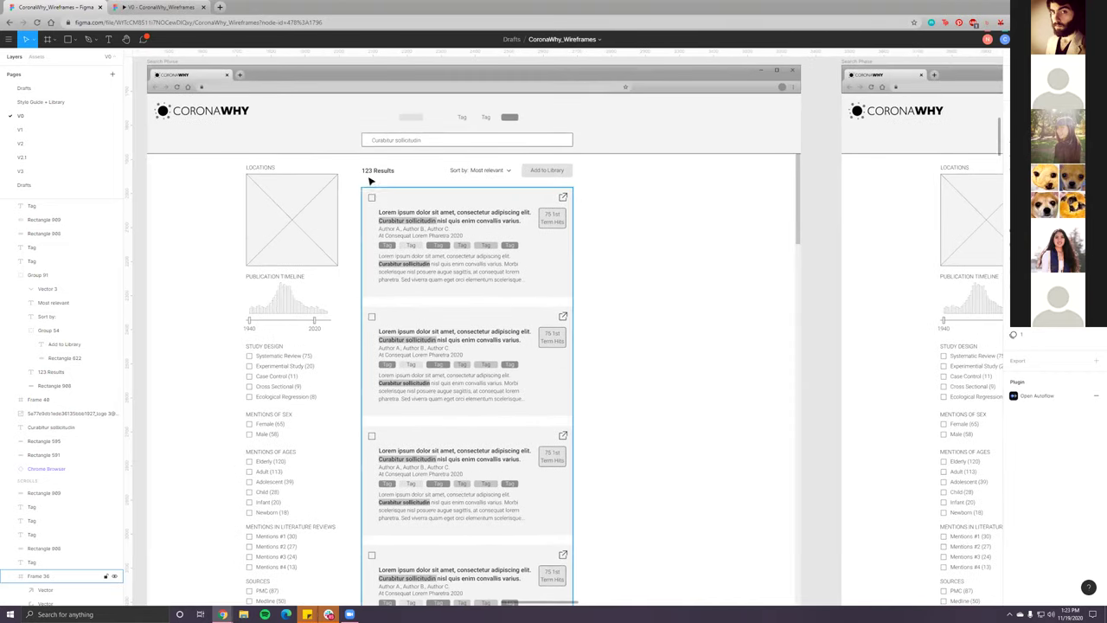
scroll(378, 199, "up", 5)
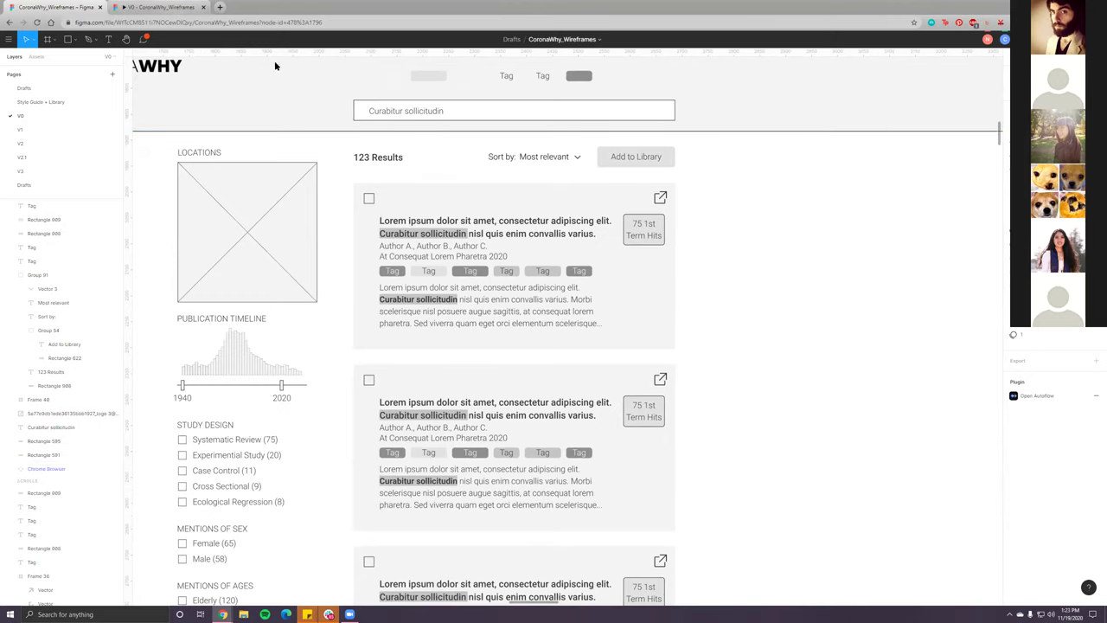
- Switch to the V0 prototype, close the abstract overlay and tick the first two search results
key("ctrl+Tab")
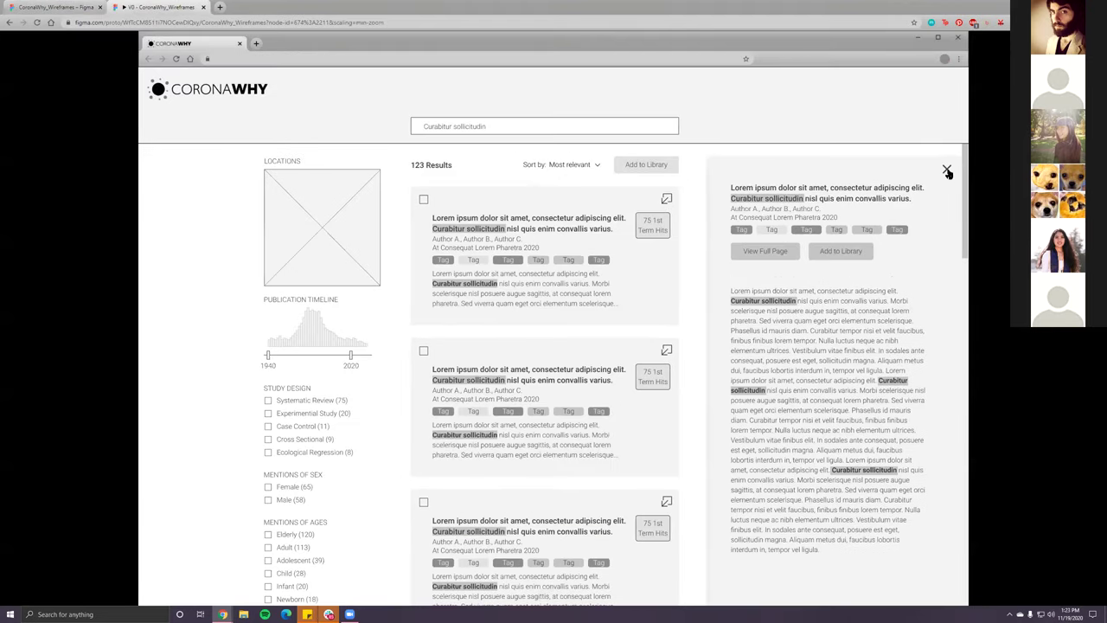
left_click(948, 170)
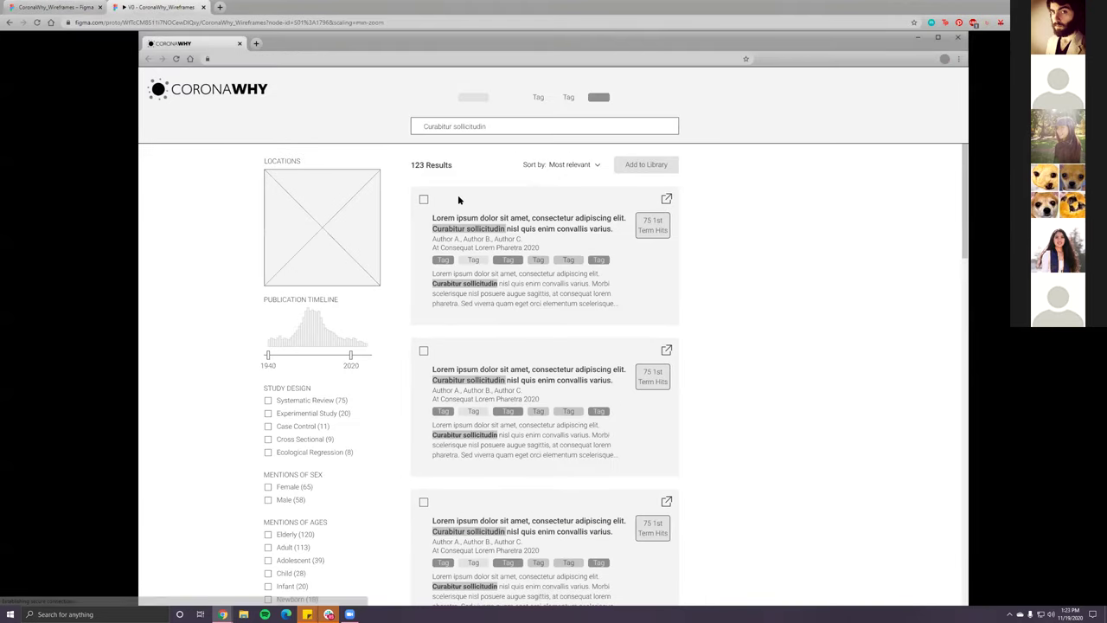
left_click(425, 351)
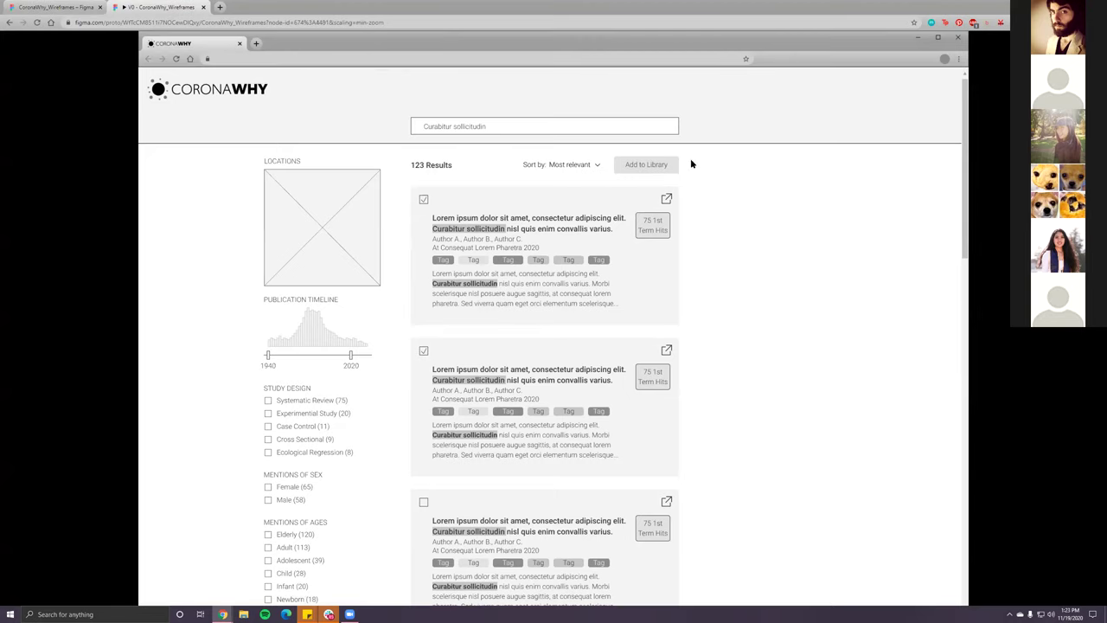
- Add the ticked results to the library in the prototype and look through the saved Articles page
left_click(641, 166)
scroll(579, 276, "down", 3)
scroll(753, 267, "up", 3)
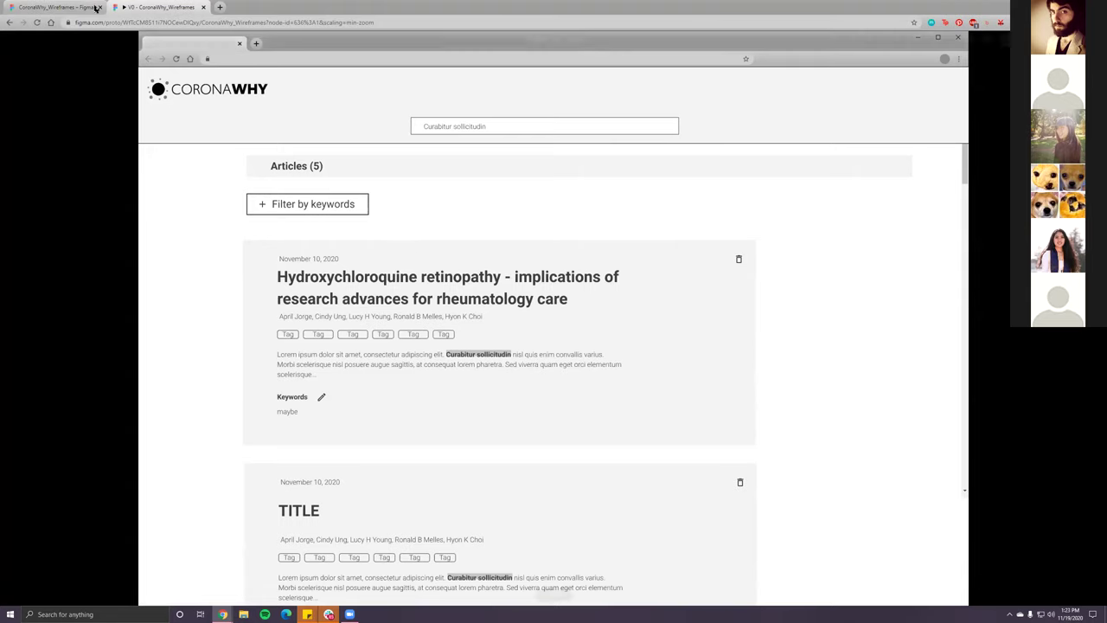
- Return to the wireframes file and follow the collaborator's view of the PreSearch frame
left_click(49, 8)
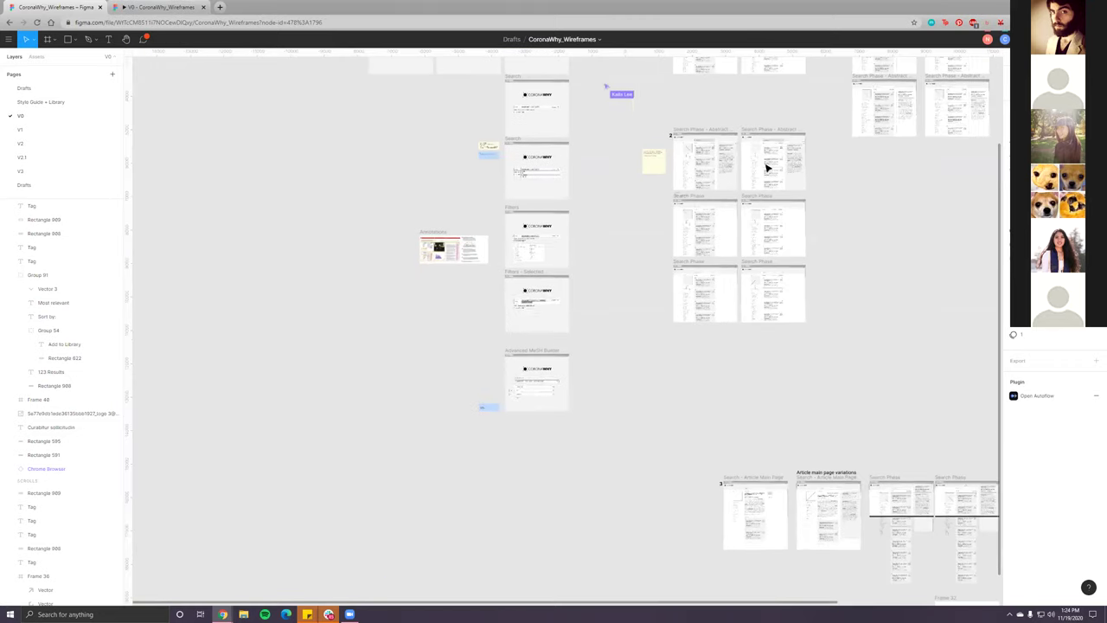
key("ctrl+backslash")
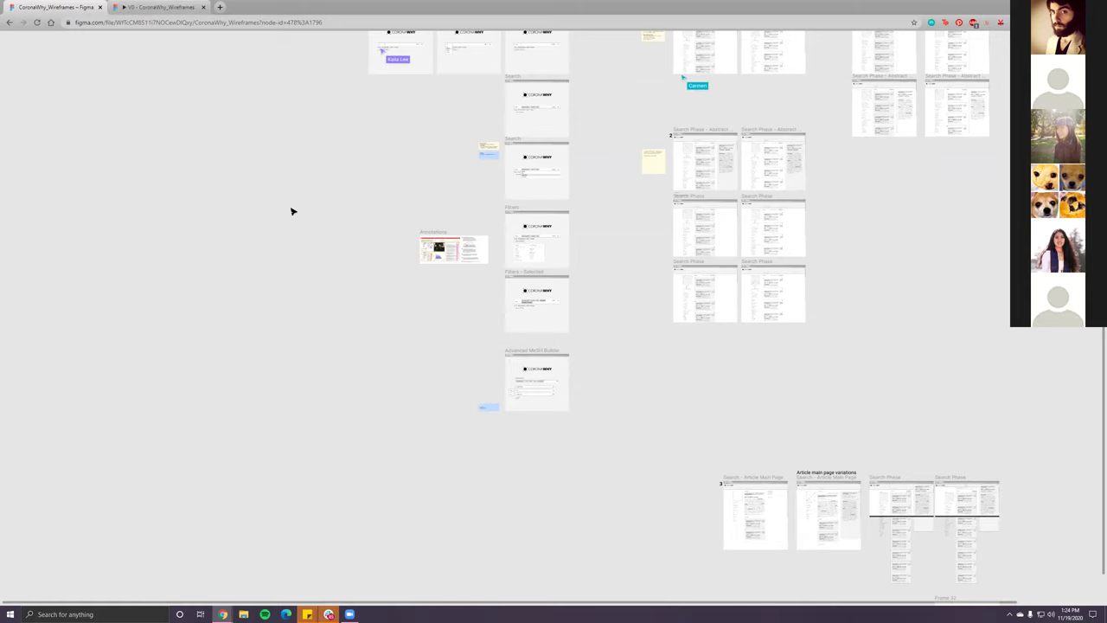
key("ctrl+backslash")
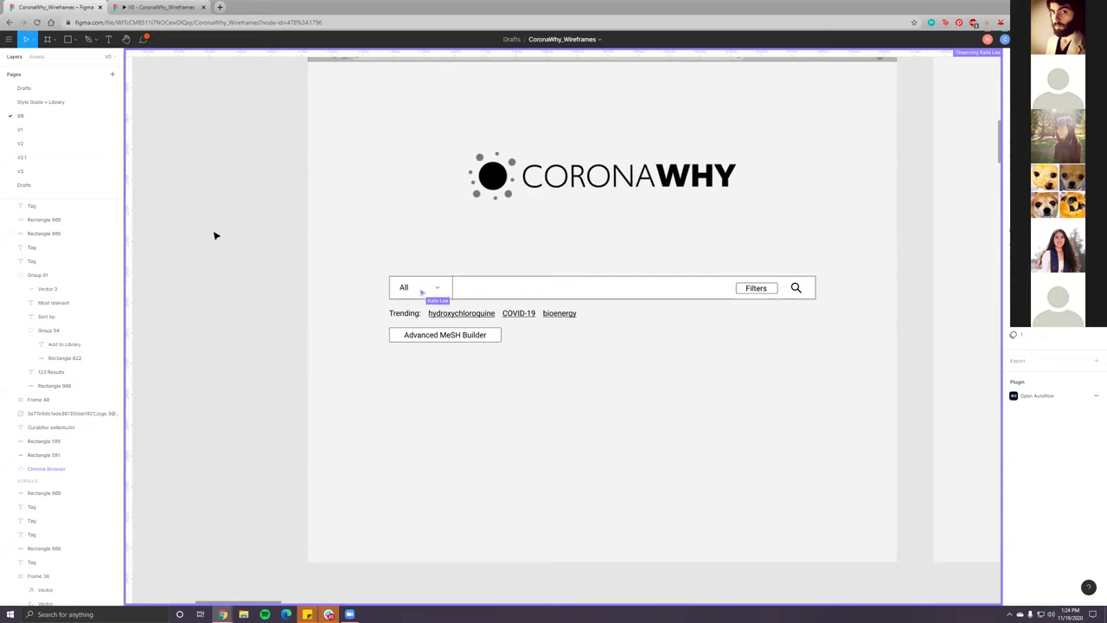
- Hide the interface and examine the Filters frame's search terms, Advanced MeSH Builder button and filter options
key("ctrl+backslash")
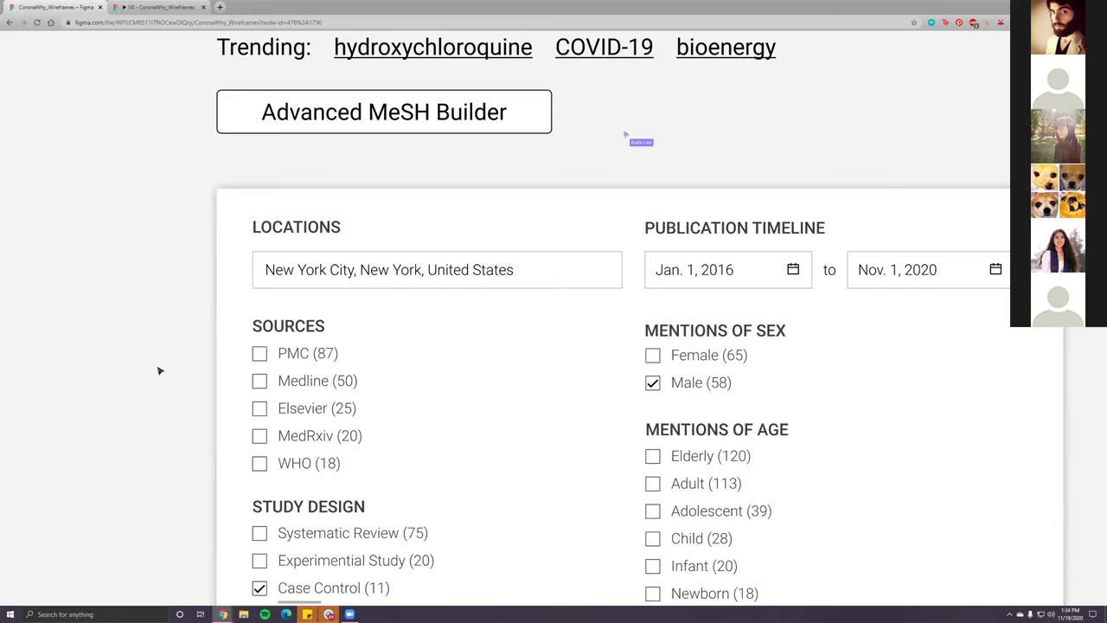
scroll(181, 346, "down", 3)
scroll(216, 378, "down", 5)
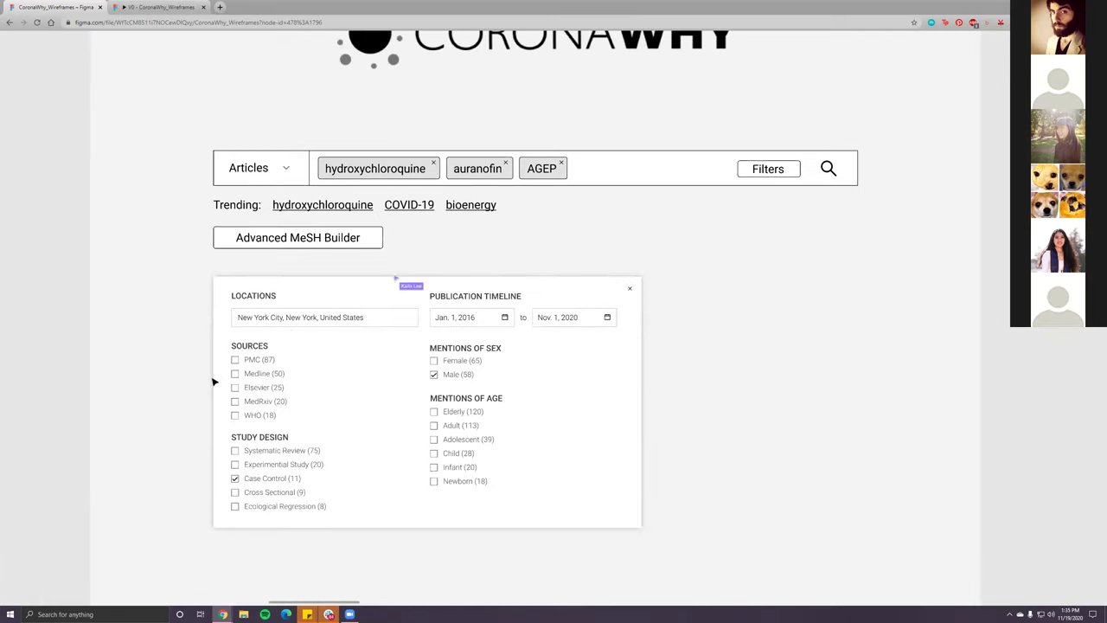
scroll(242, 346, "up", 5)
scroll(243, 346, "up", 2)
scroll(219, 366, "down", 10)
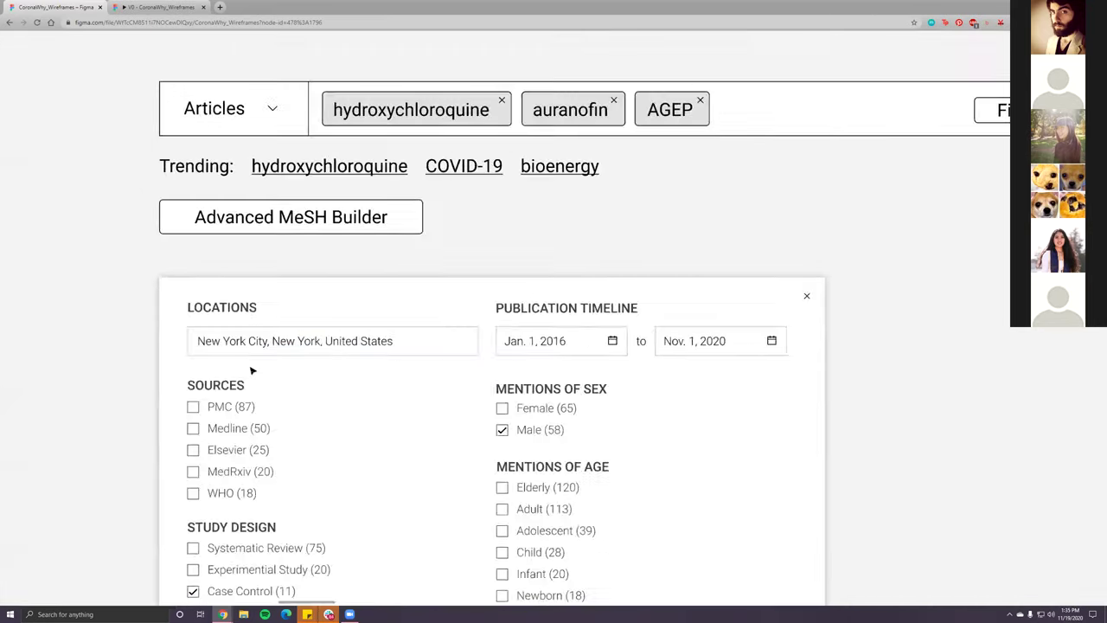
- Go to the numbered 1 Search Phase frame and examine its Locations filter and results header beside the search notes
scroll(545, 84, "down", 5)
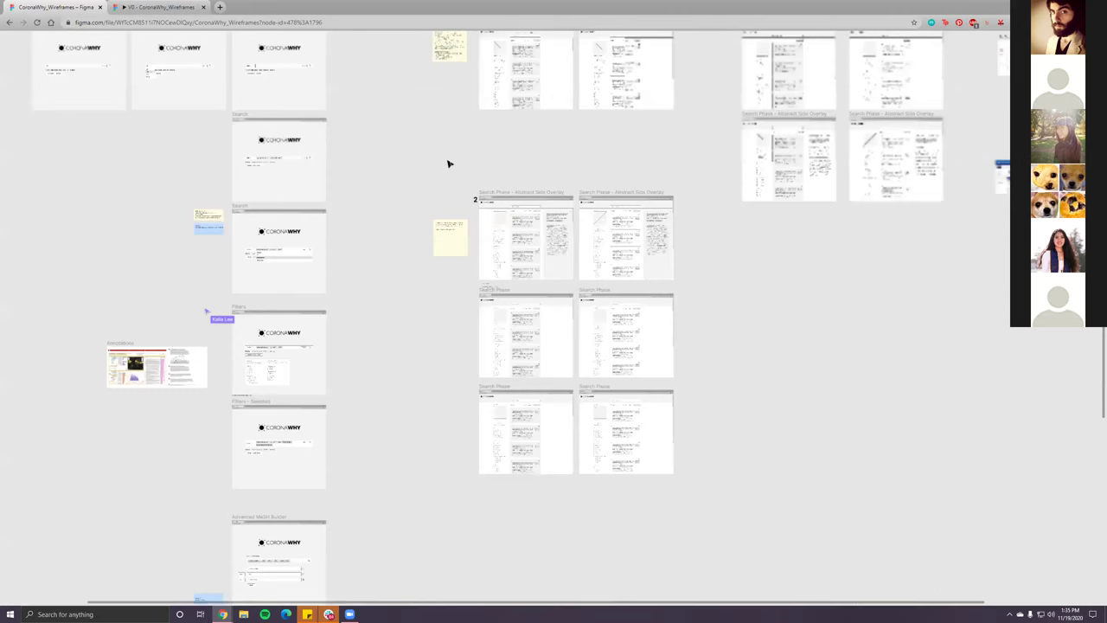
scroll(447, 155, "up", 2)
scroll(447, 171, "up", 8)
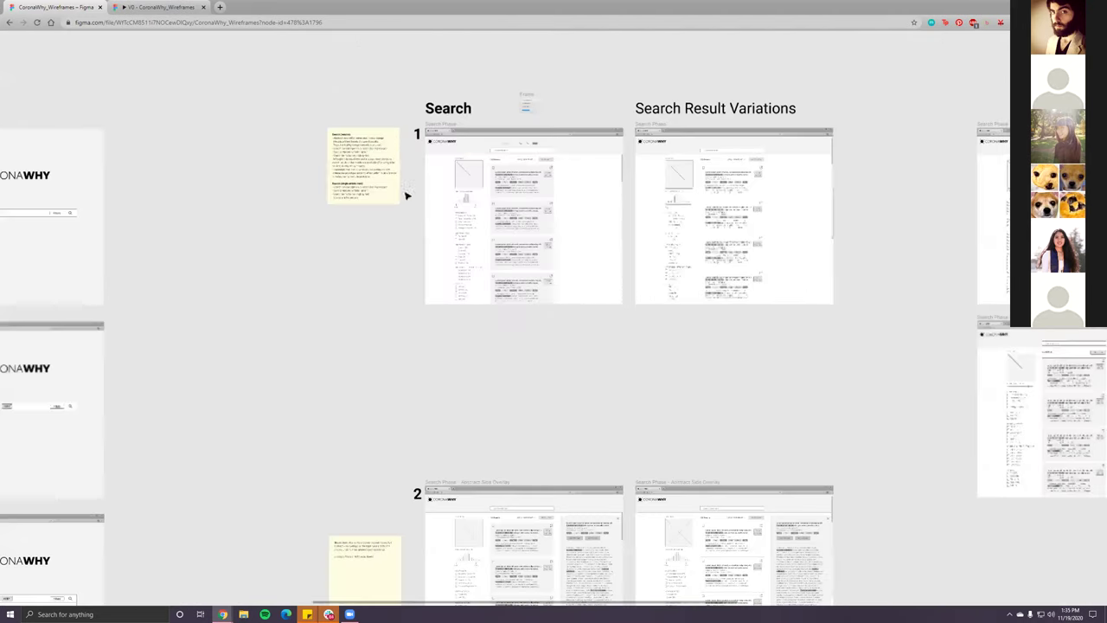
scroll(438, 237, "up", 5)
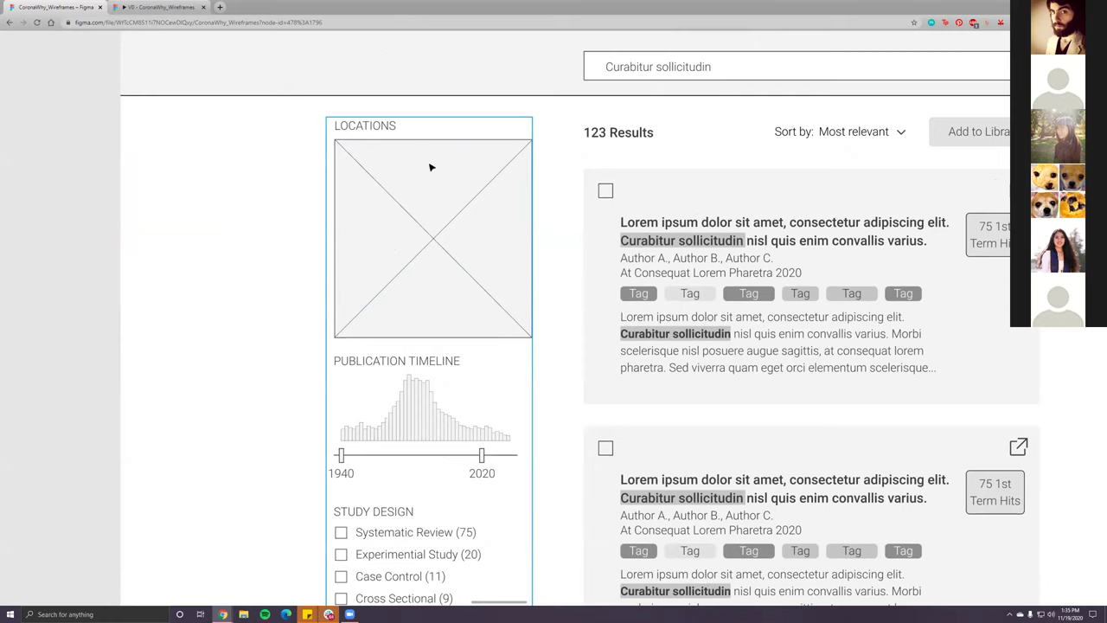
scroll(693, 153, "down", 5)
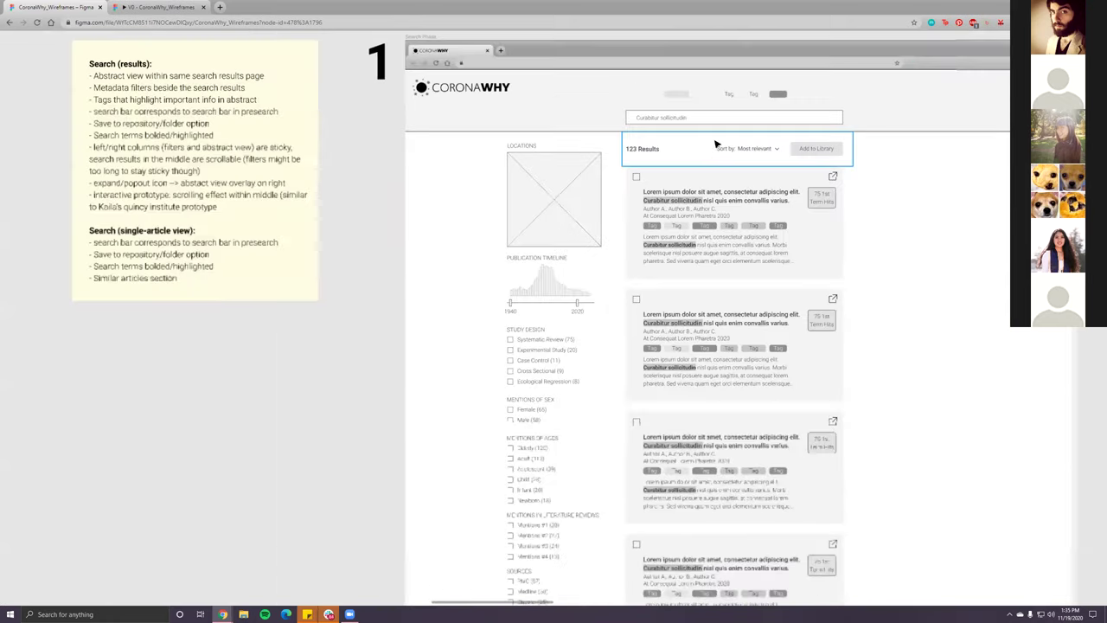
scroll(701, 149, "down", 1)
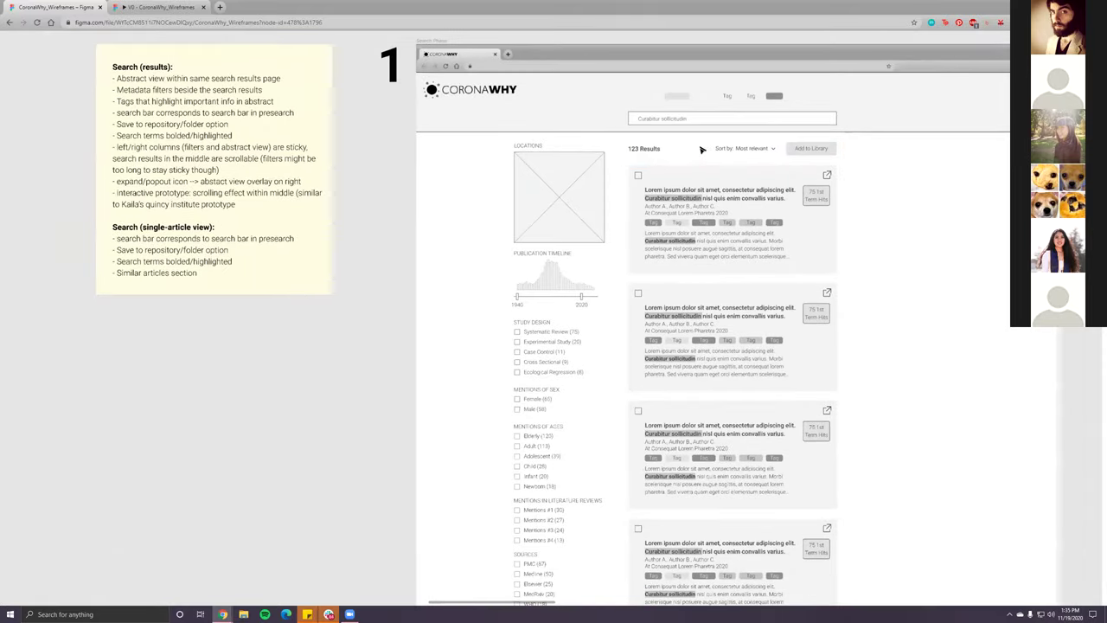
- Compare the PreSearch filter frames with the numbered 1 Search Phase frame and select its Locations map placeholder
scroll(702, 149, "down", 10)
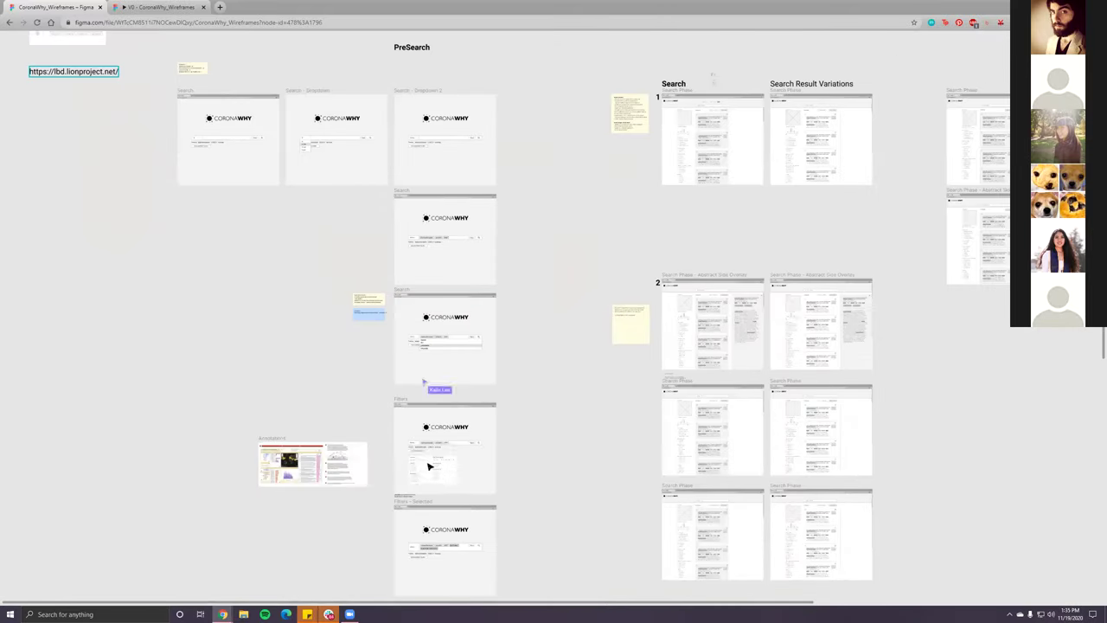
scroll(677, 122, "up", 1)
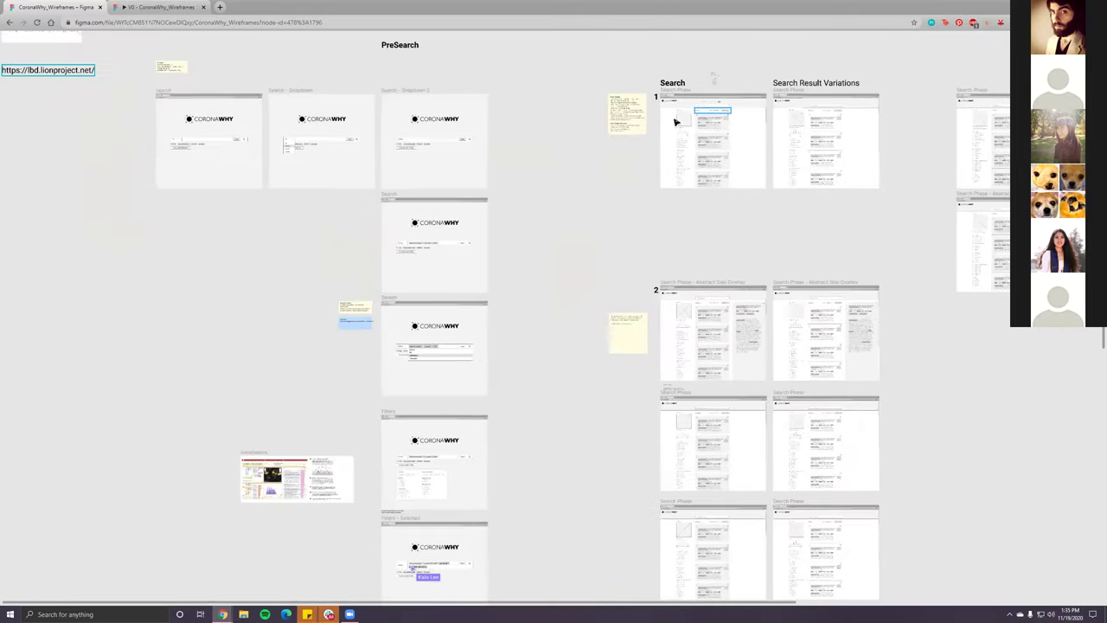
scroll(677, 122, "up", 8)
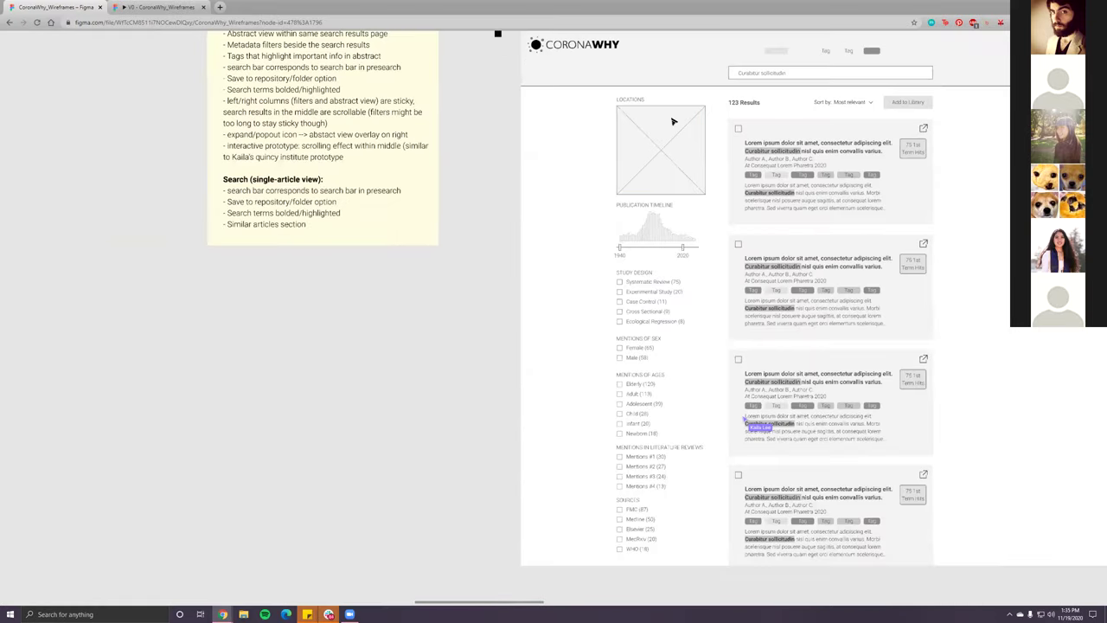
scroll(674, 121, "up", 2)
left_click(651, 117)
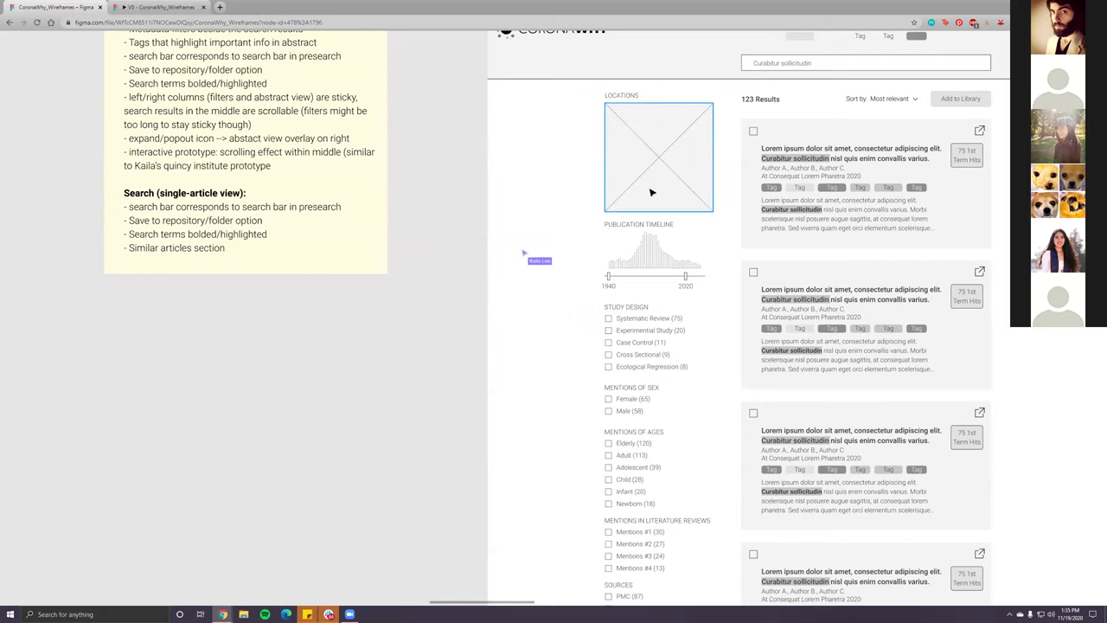
- Bring back the interface and follow the other collaborator's view of the Post-Search frames
key("ctrl+backslash")
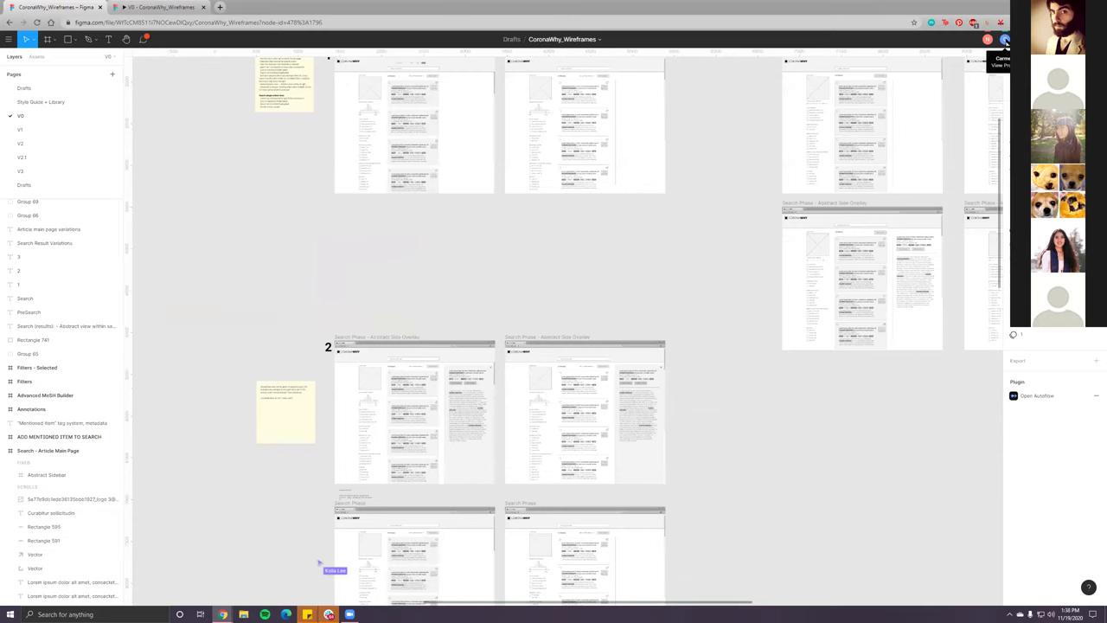
left_click(1003, 40)
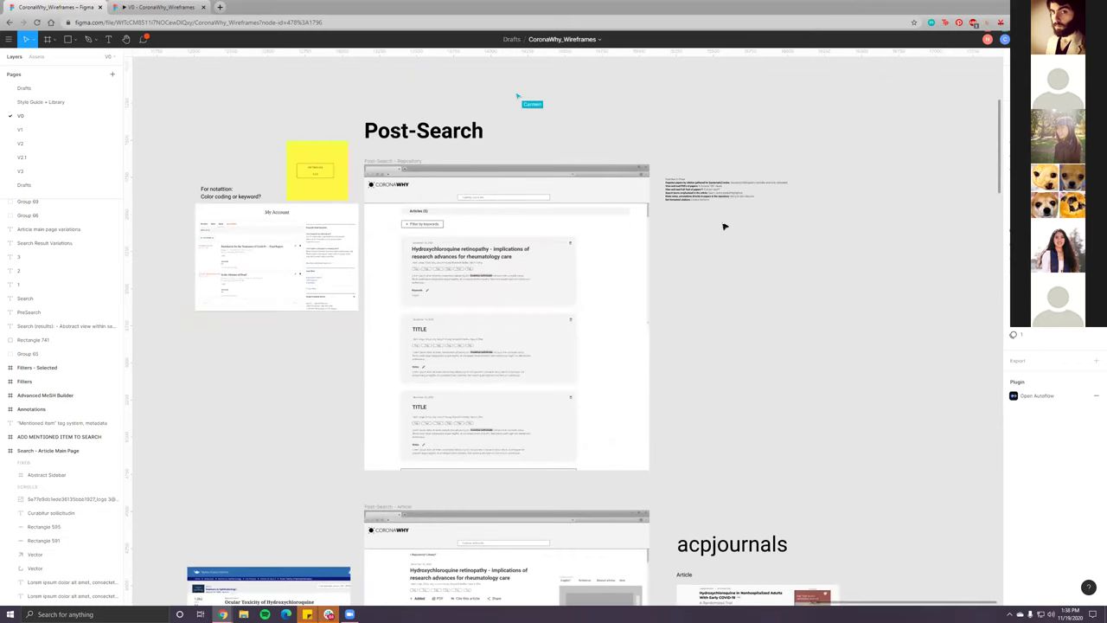
left_click(1004, 41)
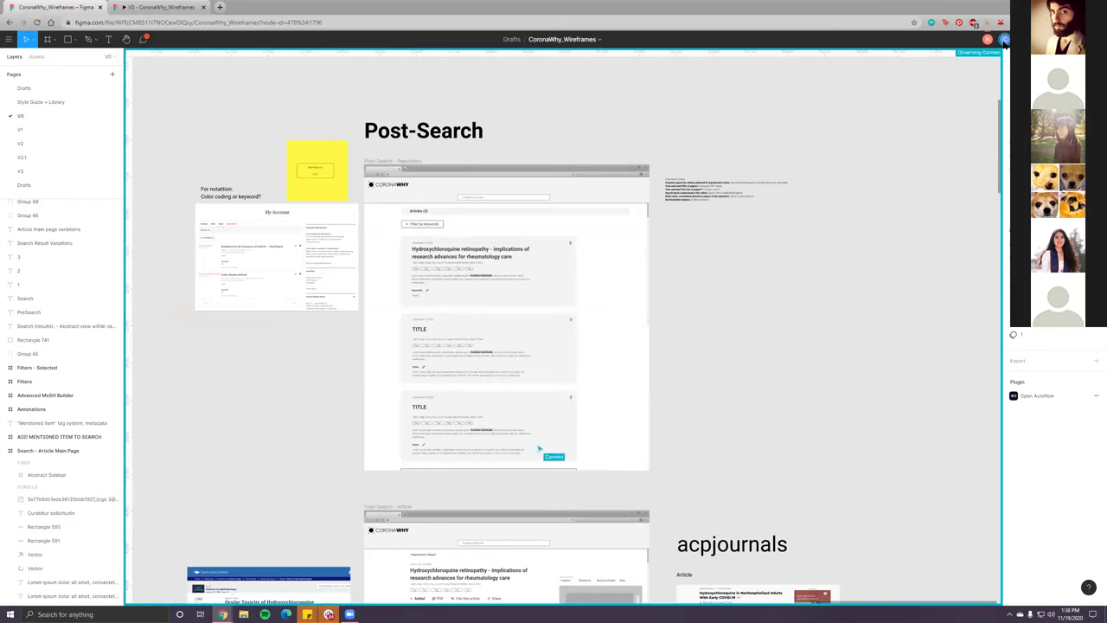
- Hide the interface and review the Post-Search repository and article frames alongside the acpjournals reference
key("ctrl+backslash")
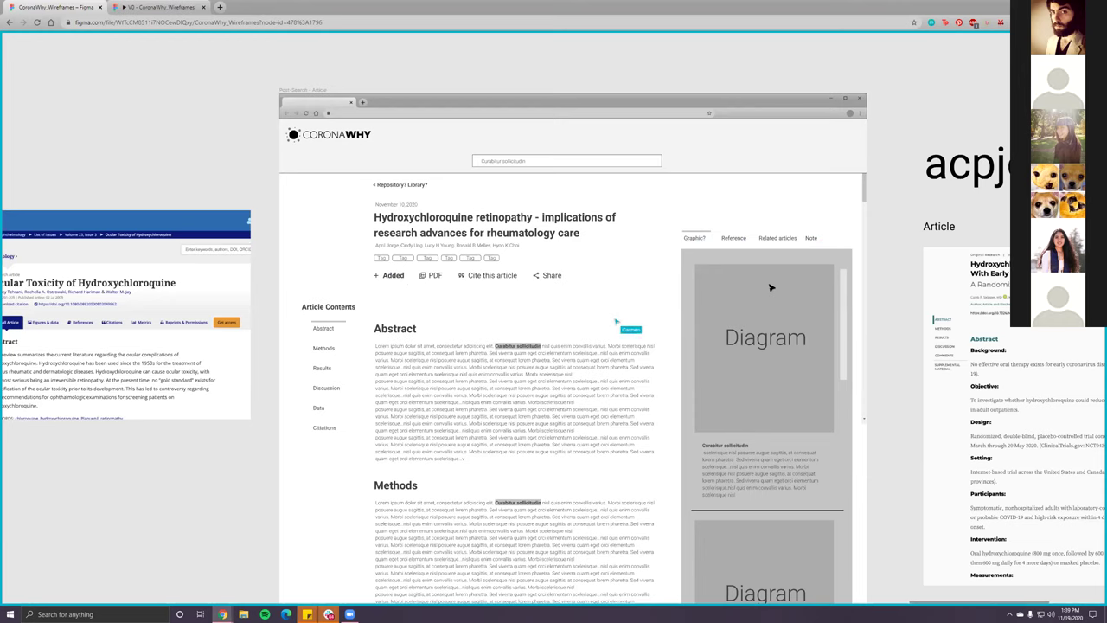
key("ctrl+minus")
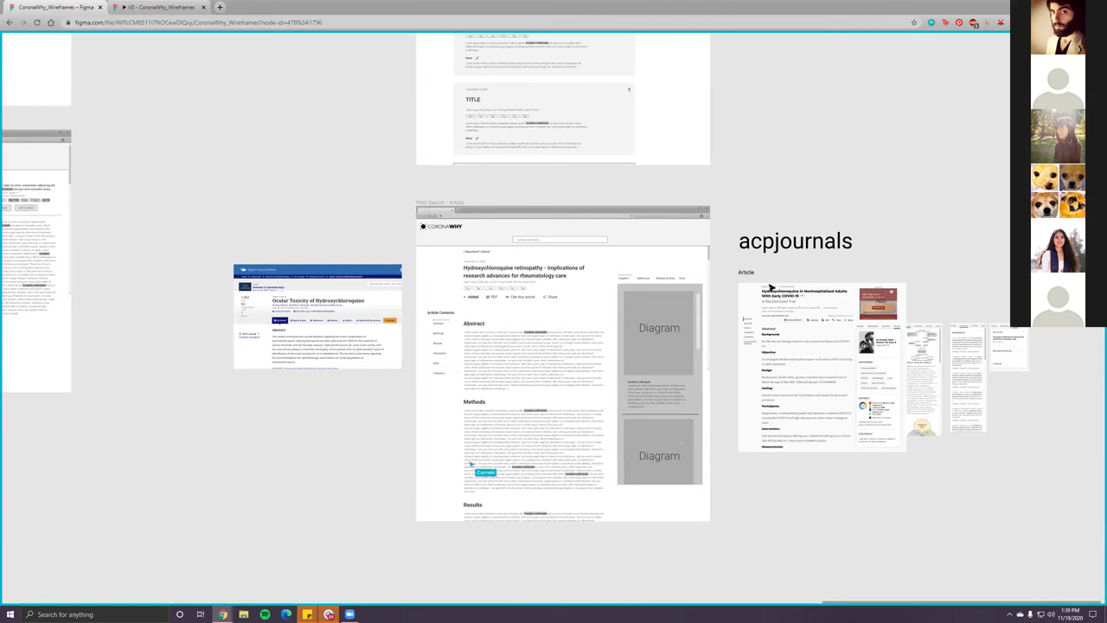
scroll(770, 288, "up", 5)
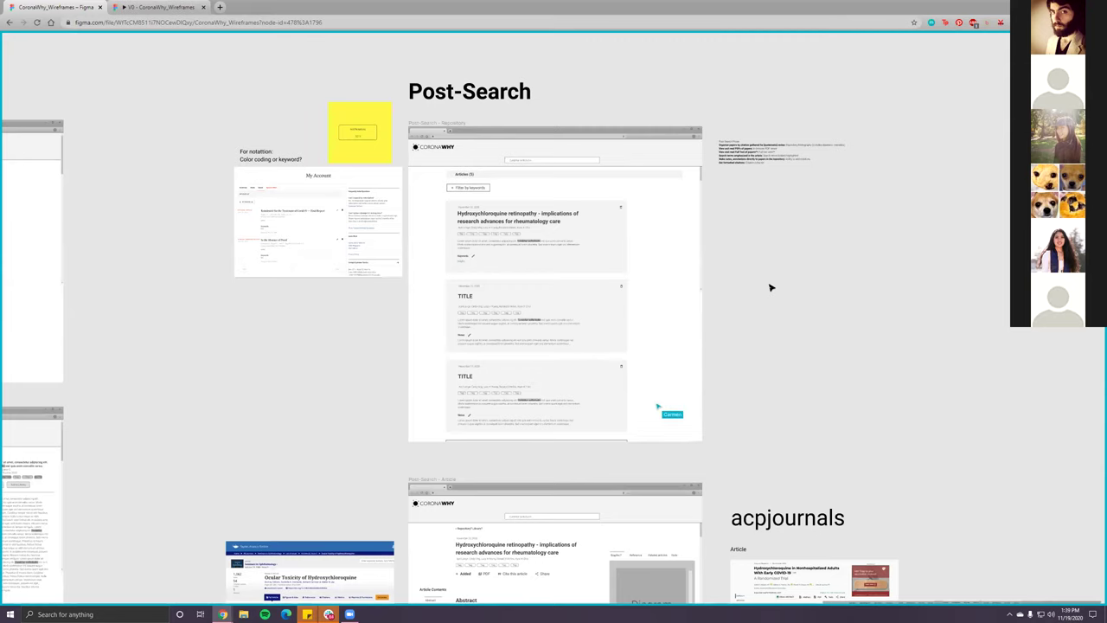
scroll(771, 287, "down", 5)
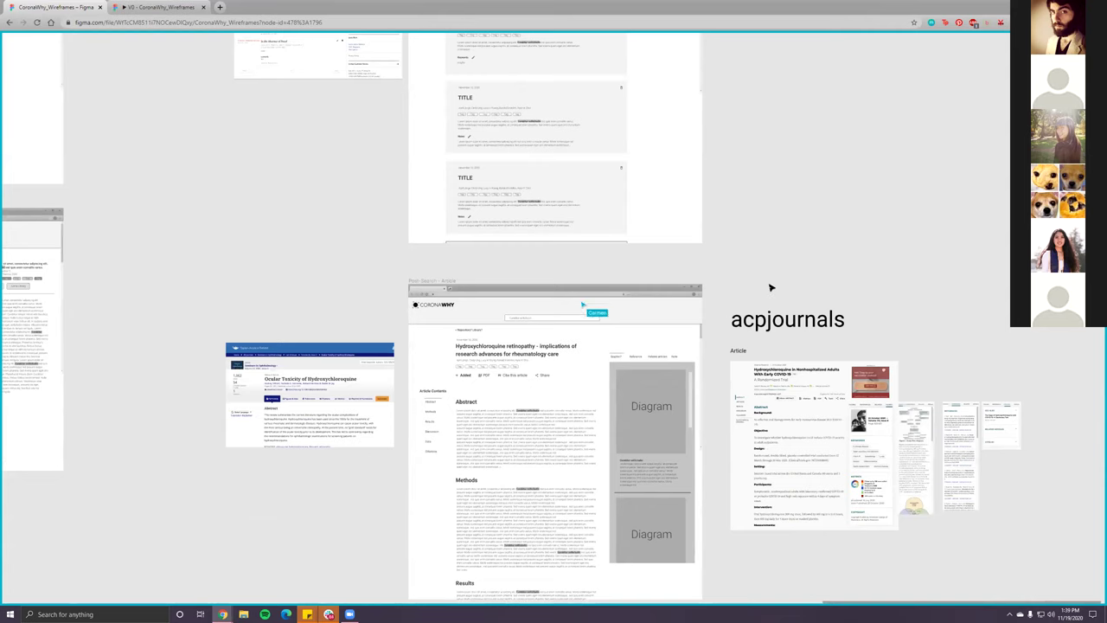
- Examine the Post-Search article frame's header actions, Article Contents list and Diagram panel up close
scroll(770, 287, "down", 4)
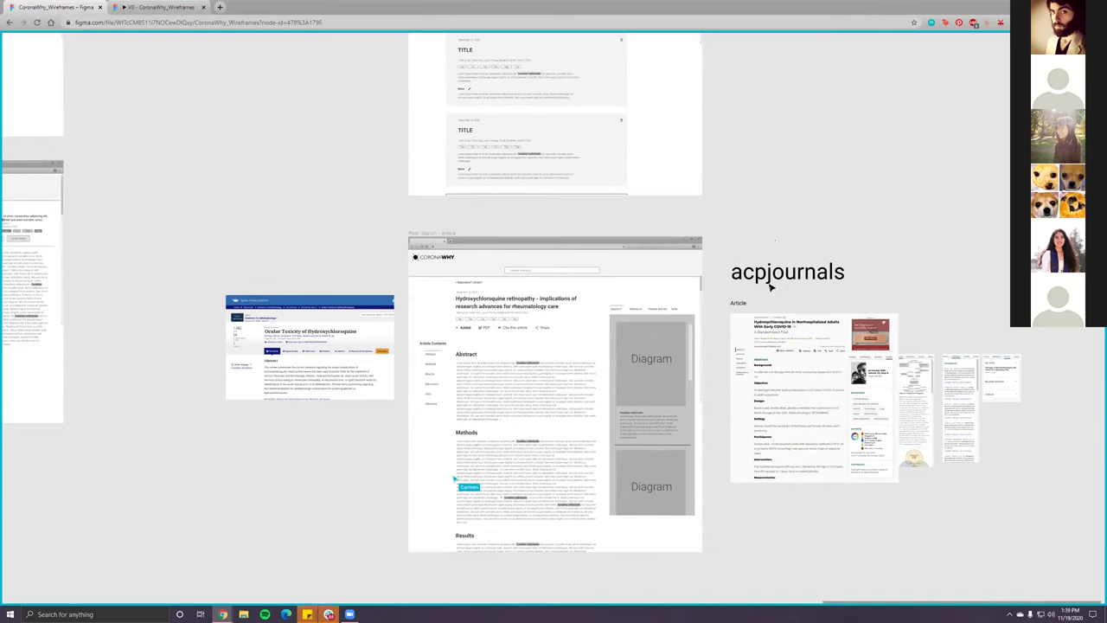
key("plus")
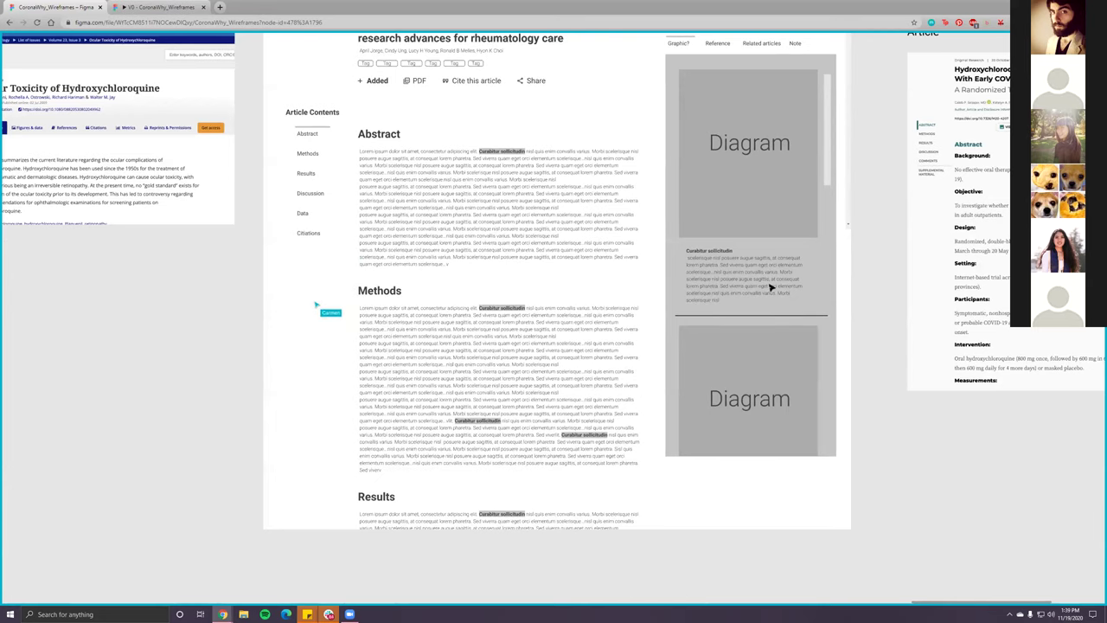
scroll(771, 287, "up", 3)
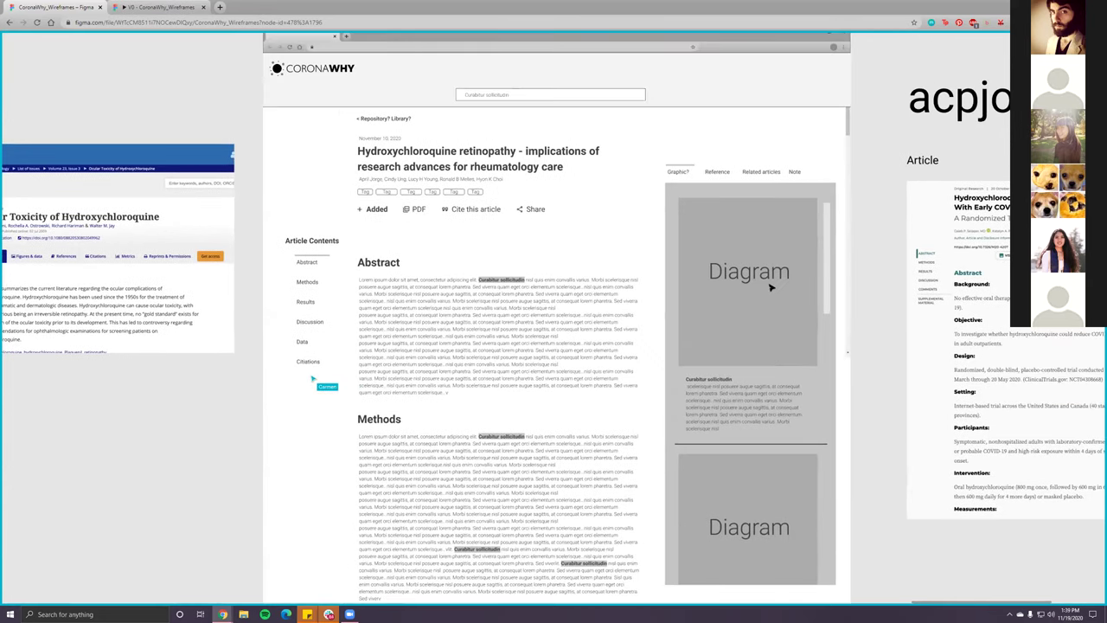
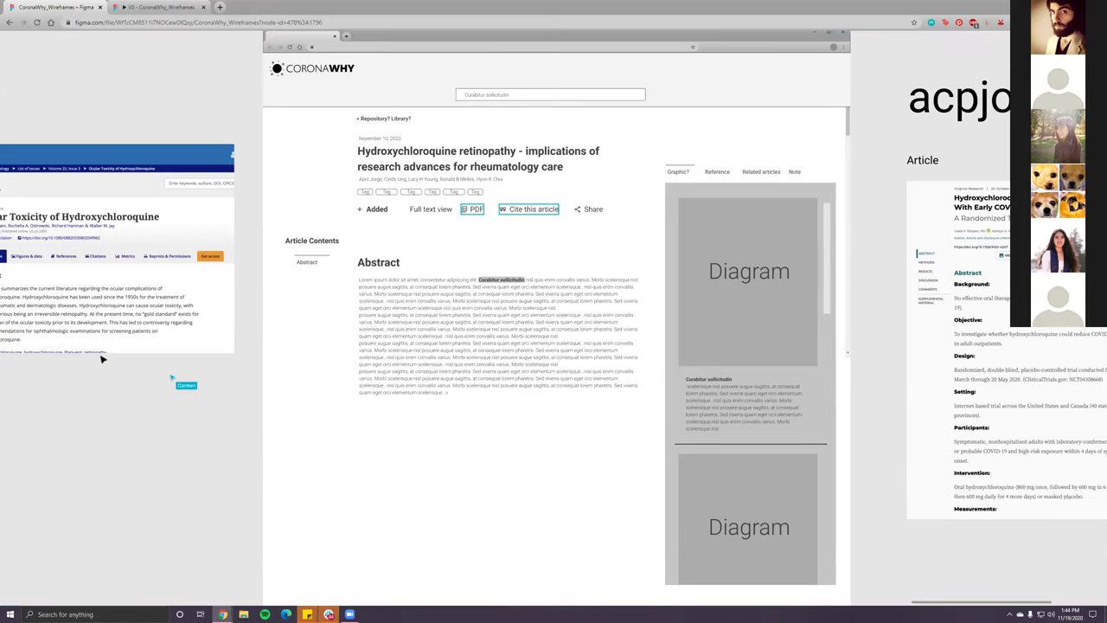
- Go to Frame 4, the Climate Change Bridges Word mockup, and check its first red-outlined quote box up close
scroll(101, 358, "down", 5)
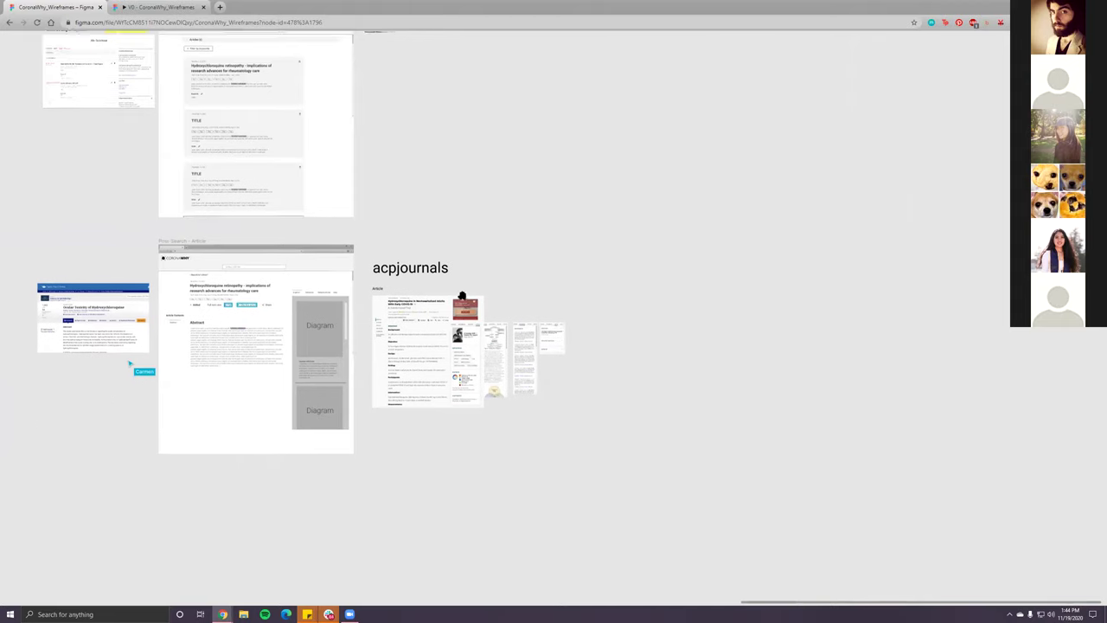
scroll(461, 296, "left", 10)
scroll(461, 297, "down", 3)
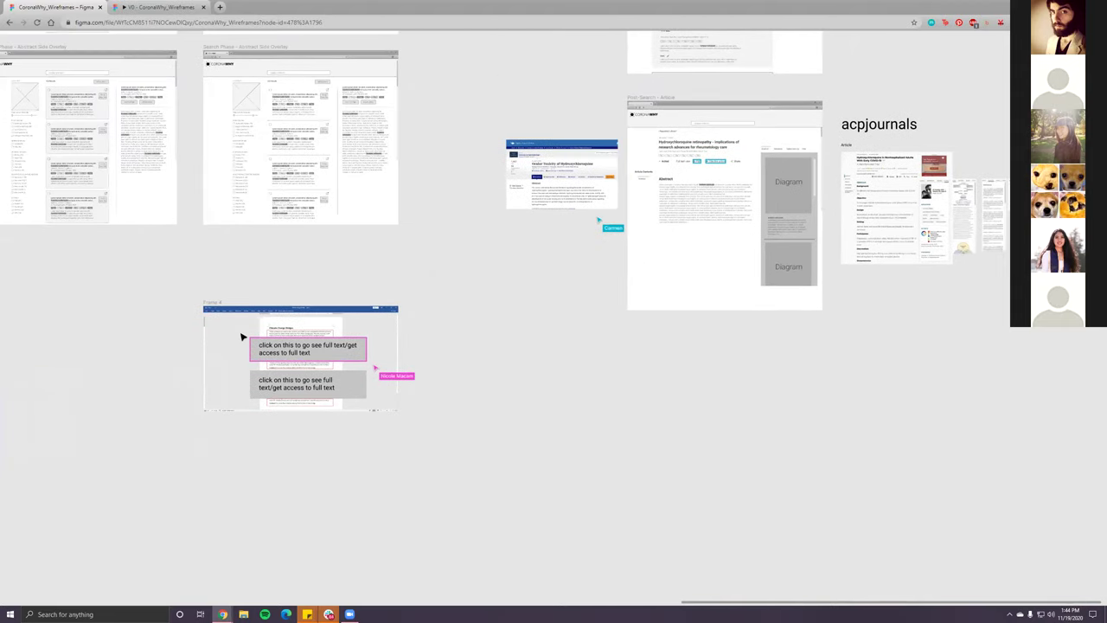
scroll(433, 260, "up", 5)
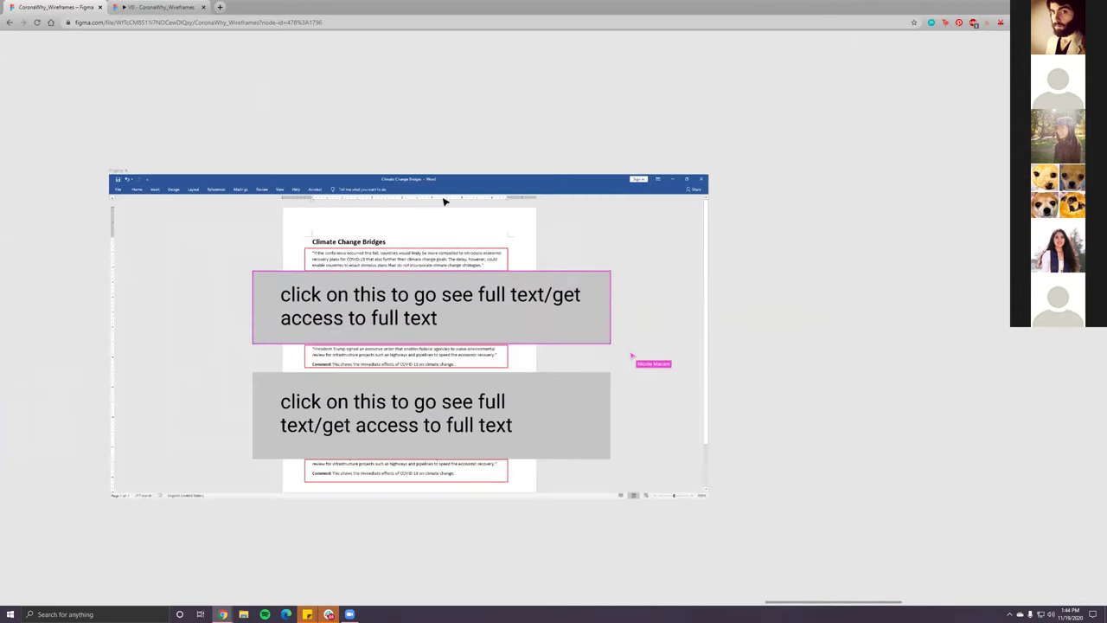
scroll(407, 257, "up", 2)
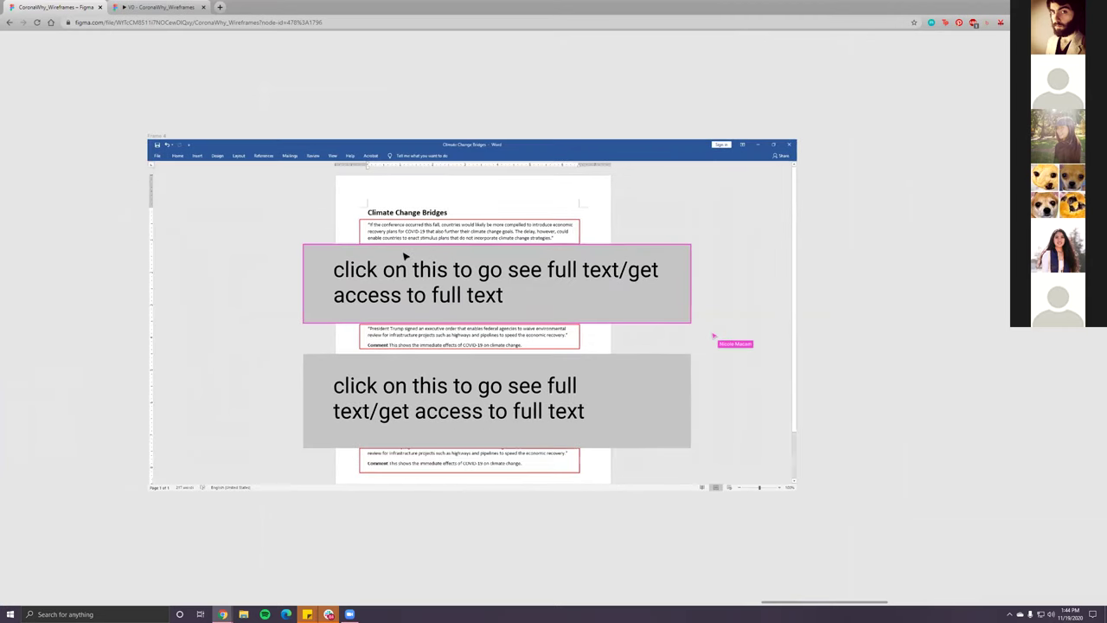
scroll(404, 256, "up", 2)
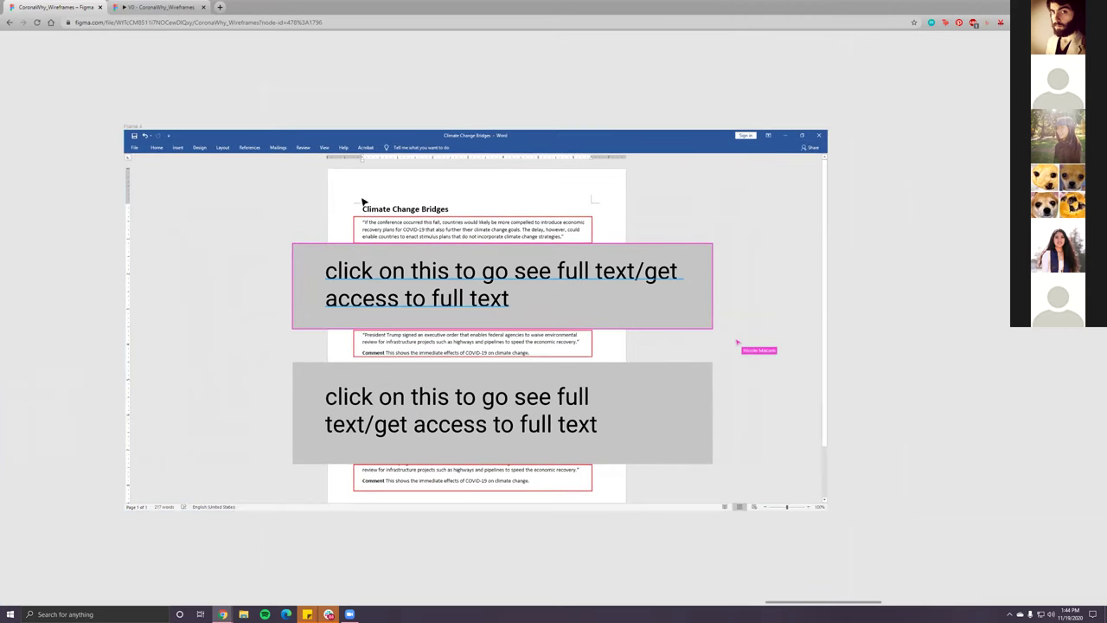
scroll(363, 202, "down", 1)
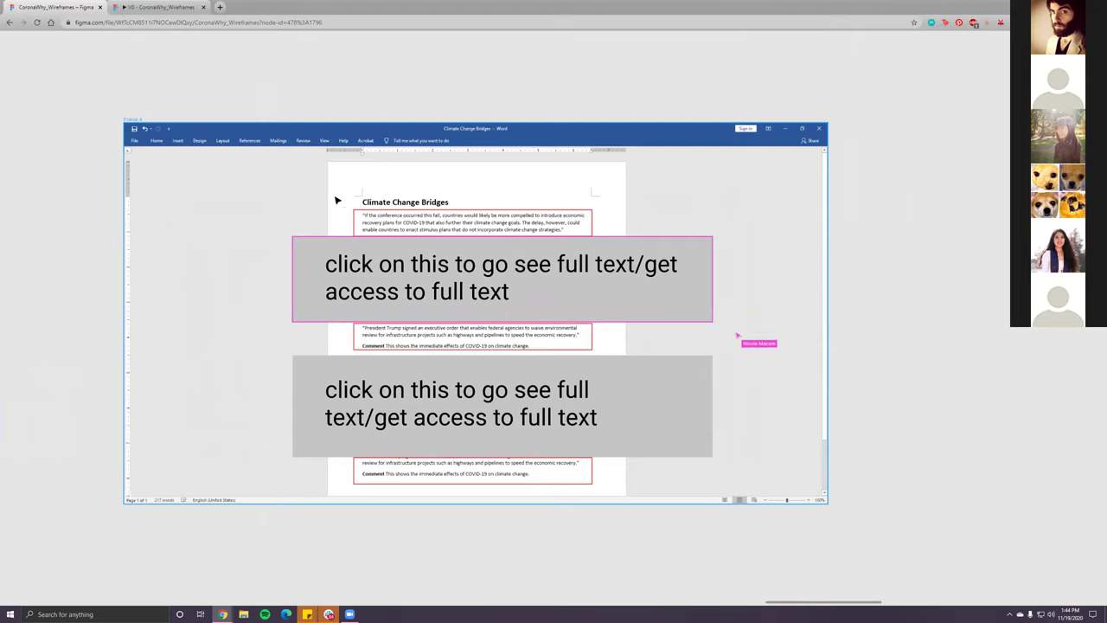
left_click(449, 213)
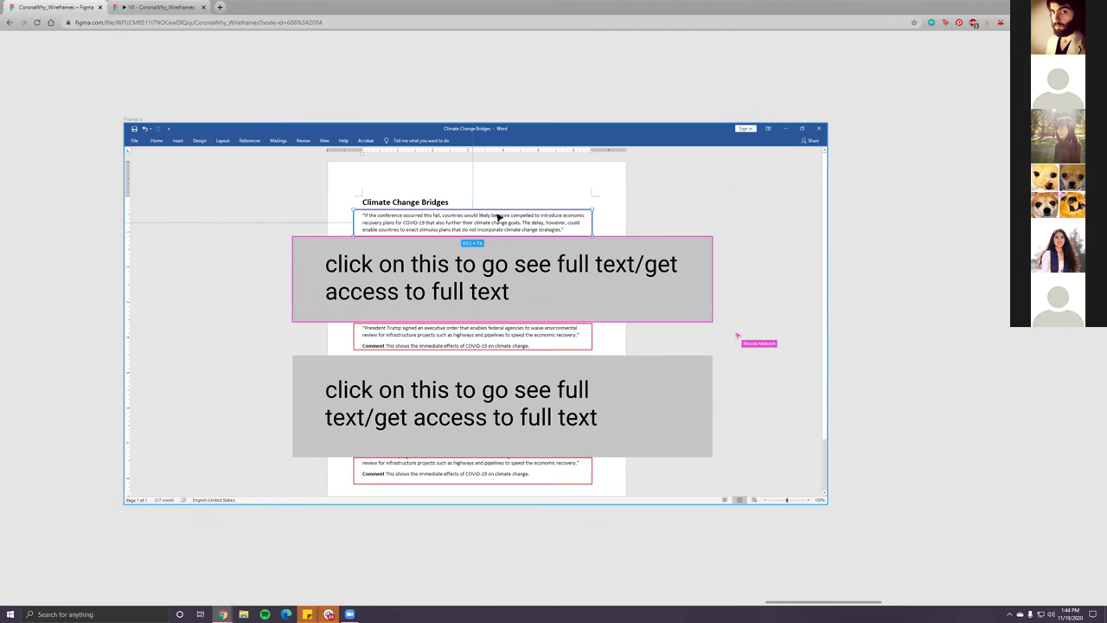
scroll(498, 217, "up", 5)
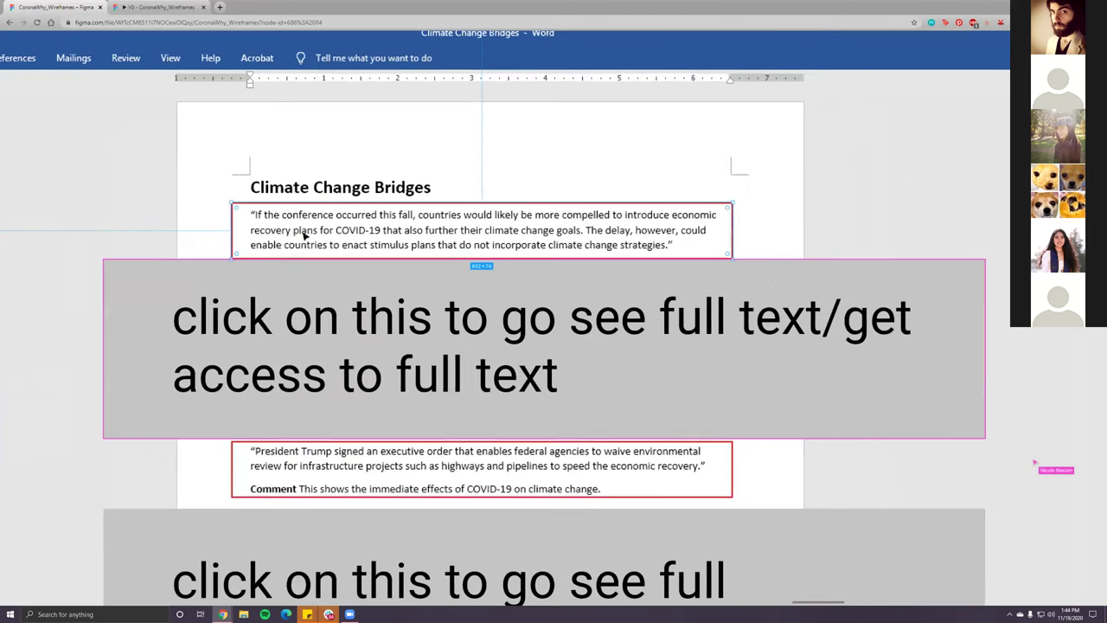
left_click(818, 211)
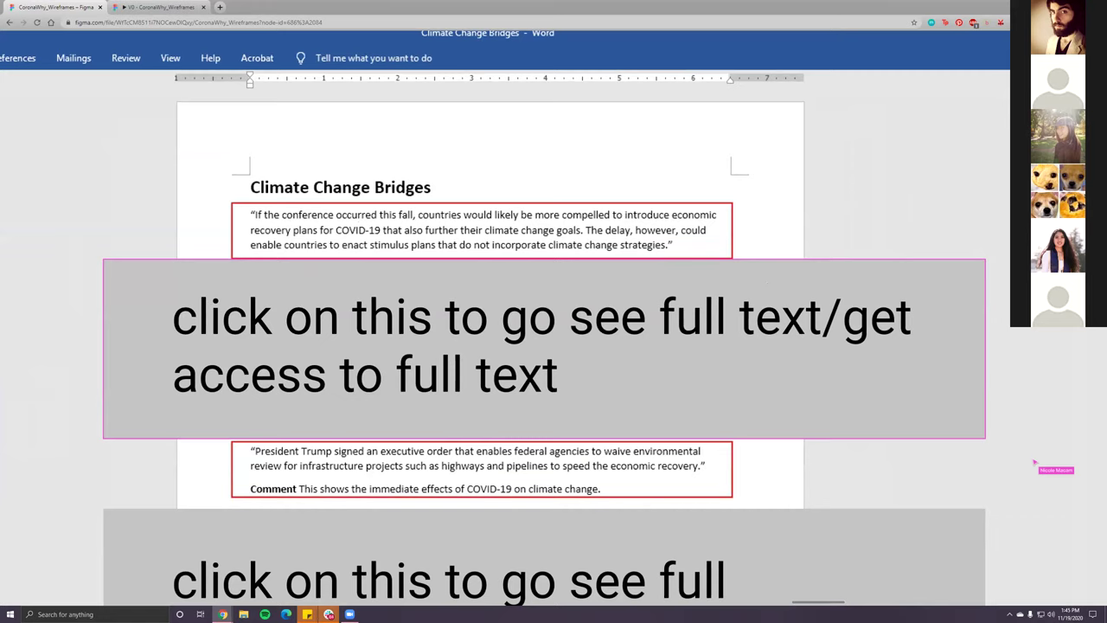
- Review how the two "click on this to go see full text/get access to full text" boxes sit between the quotes in Frame 4
scroll(329, 232, "down", 2)
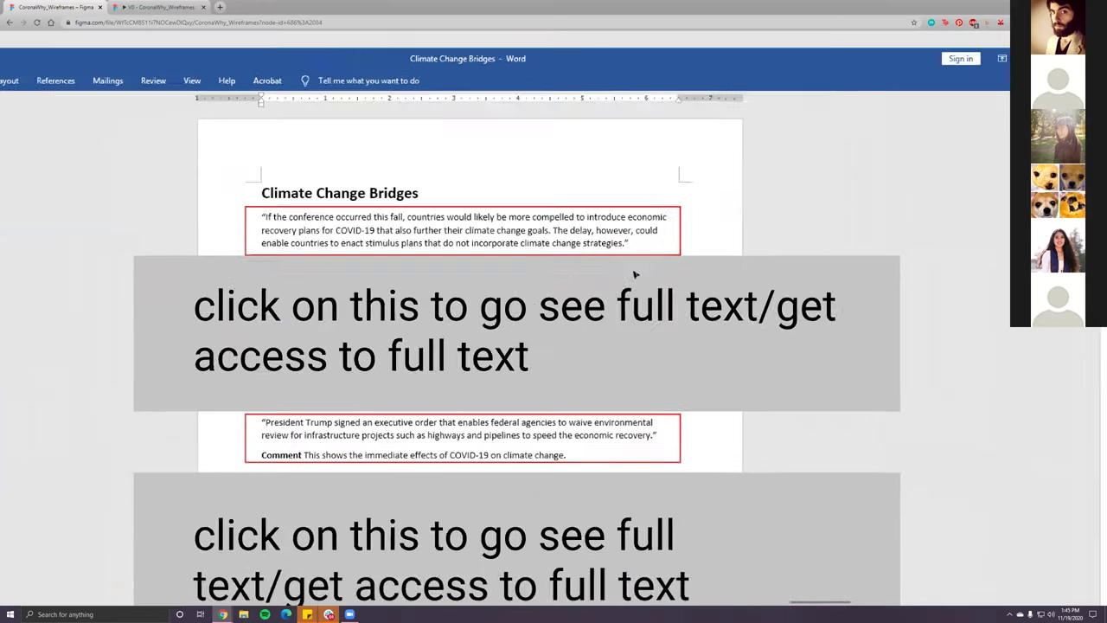
scroll(336, 234, "down", 2)
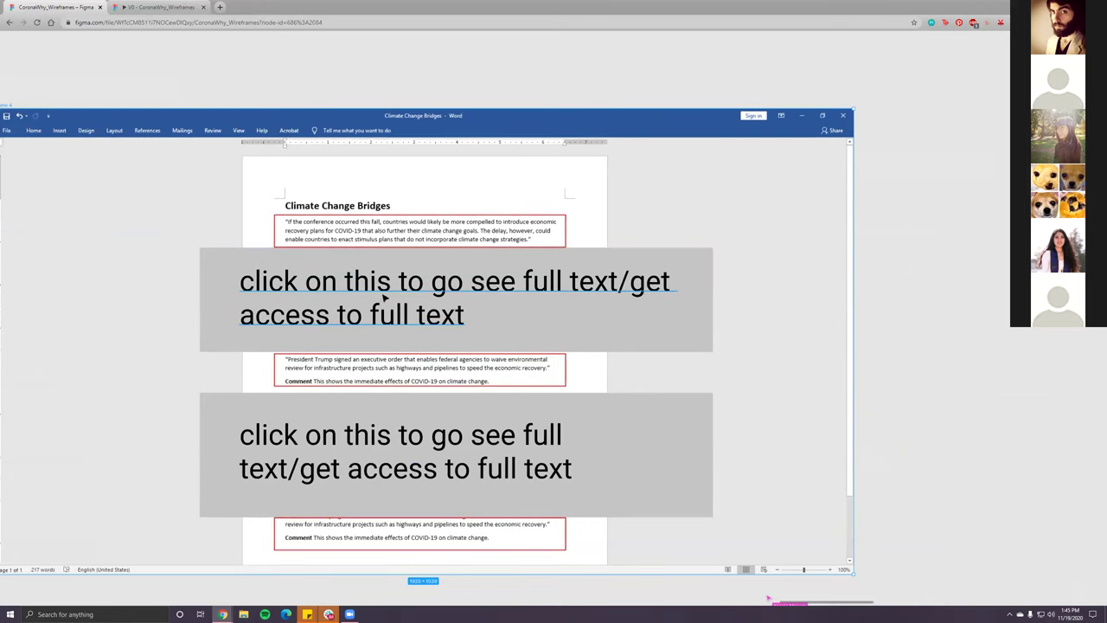
scroll(523, 294, "down", 3)
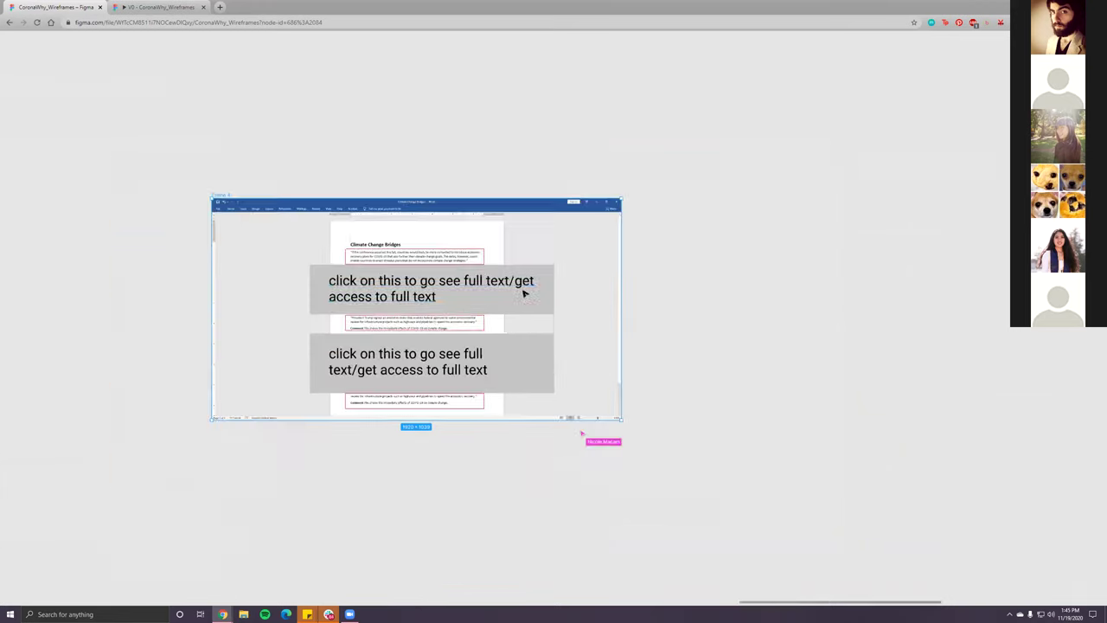
scroll(395, 297, "up", 4)
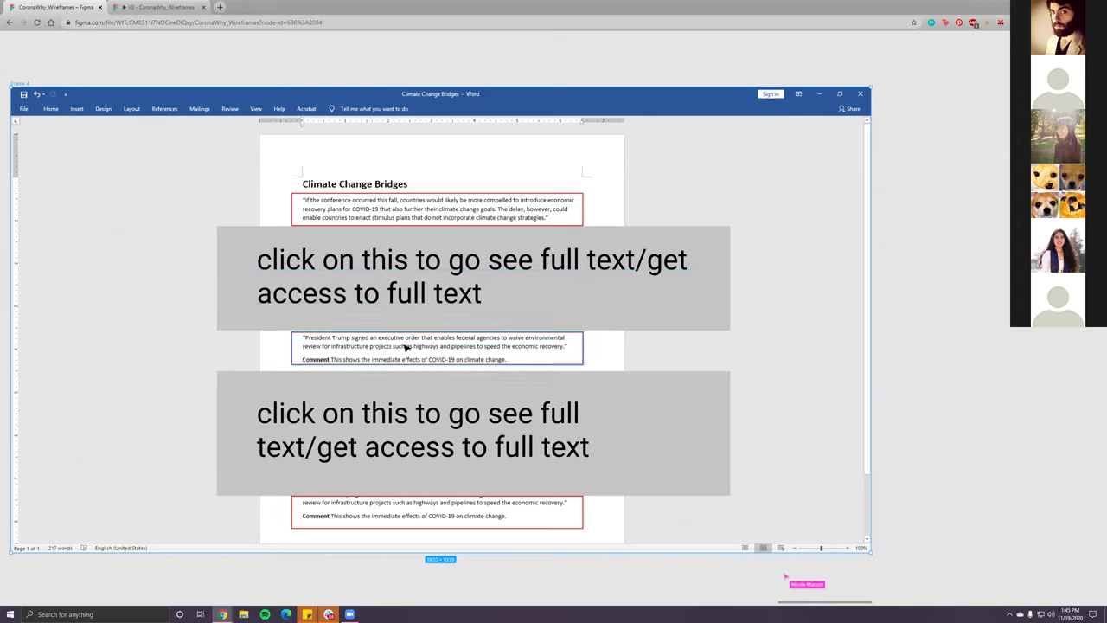
scroll(447, 376, "down", 1)
scroll(447, 376, "down", 5)
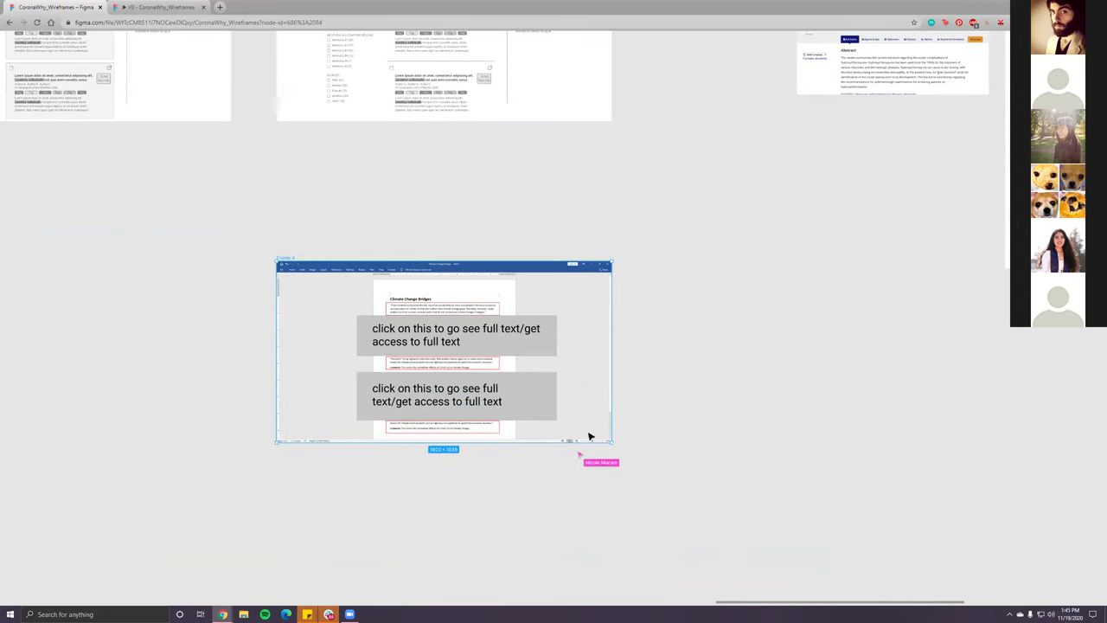
scroll(433, 398, "up", 5)
scroll(249, 230, "up", 1)
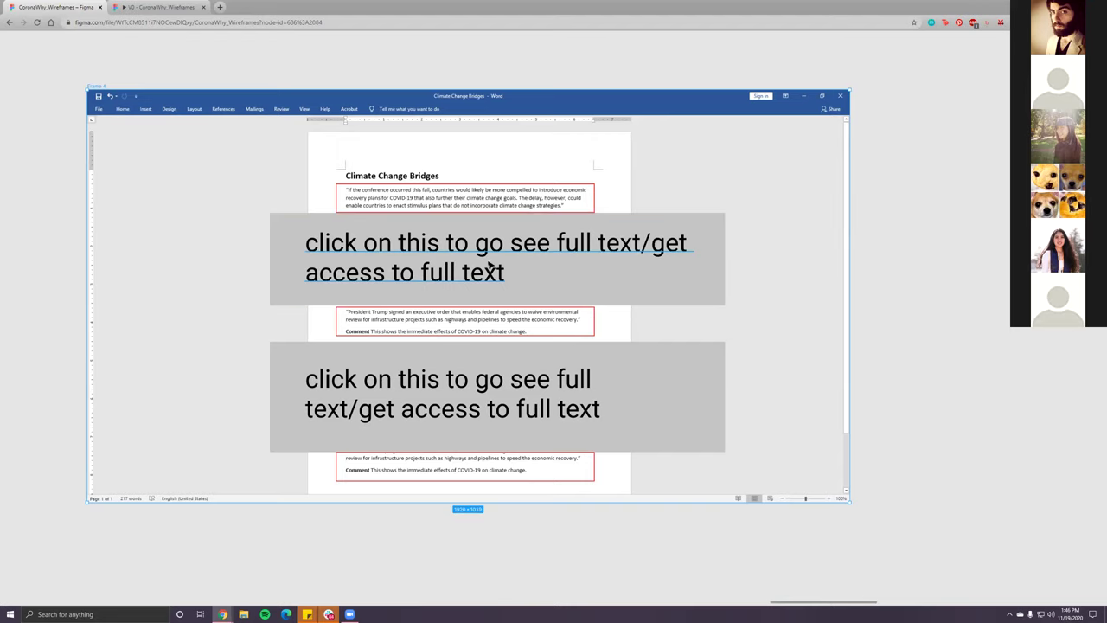
left_click_drag(407, 274, 407, 284)
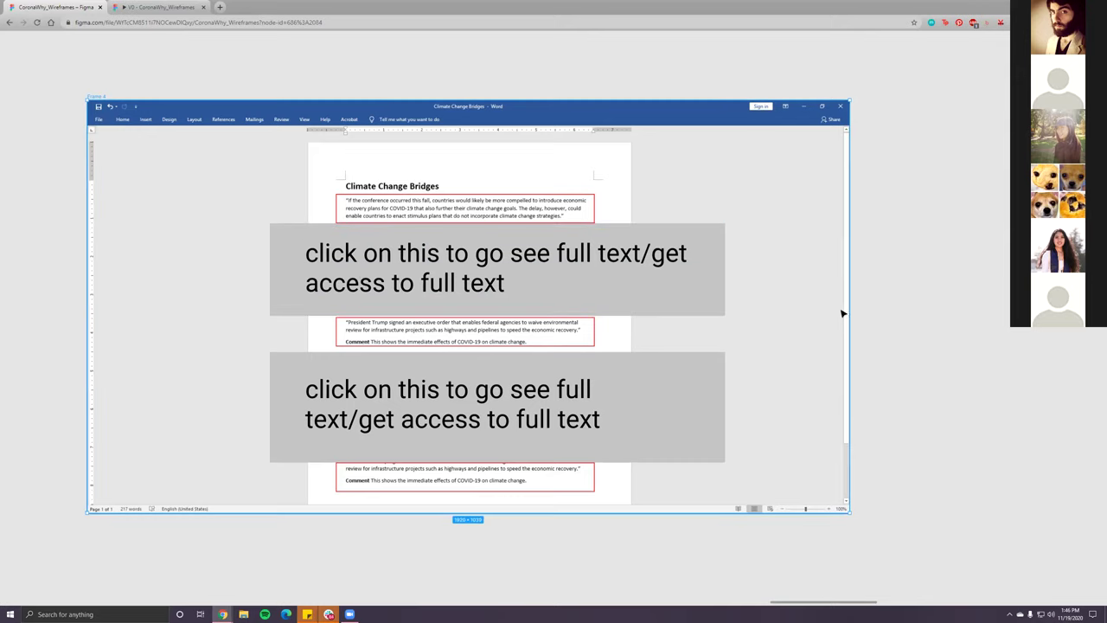
- Compare Frame 4 with the numbered 2 Search Phase abstract side overlay frames and their sticky note, ending on Frame 4
scroll(840, 313, "down", 5)
scroll(711, 283, "down", 5)
scroll(284, 278, "down", 5)
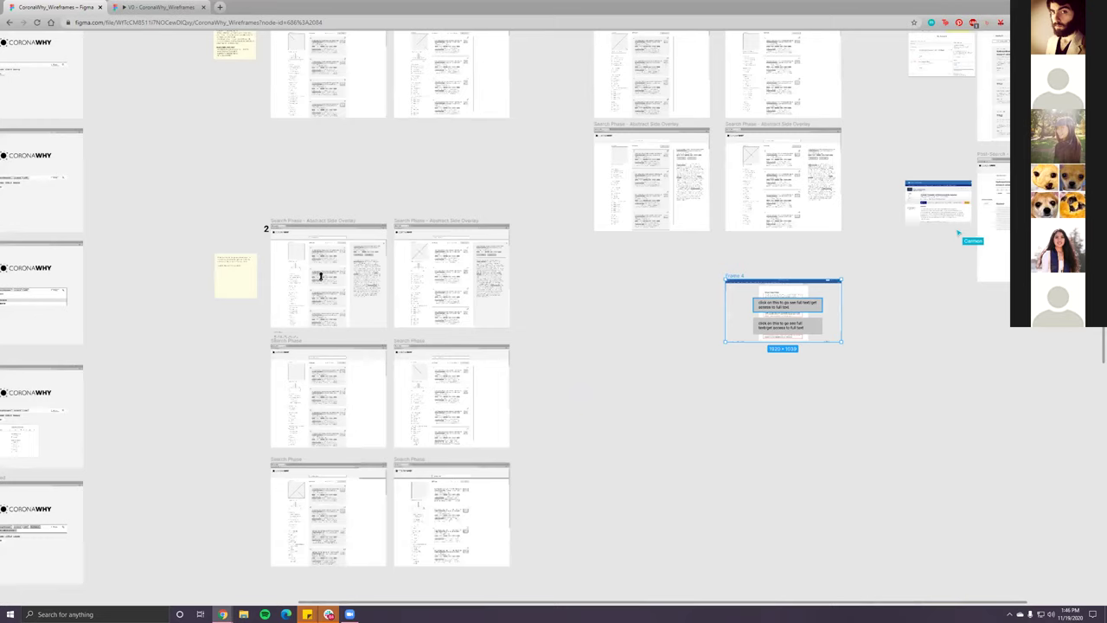
scroll(320, 276, "up", 5)
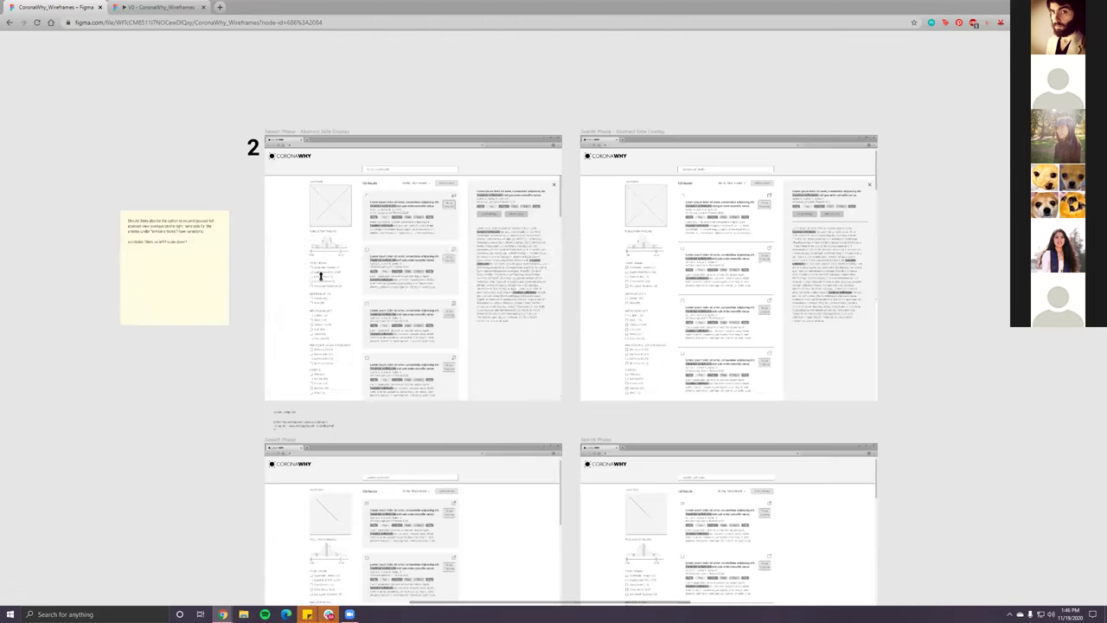
key("shift+2")
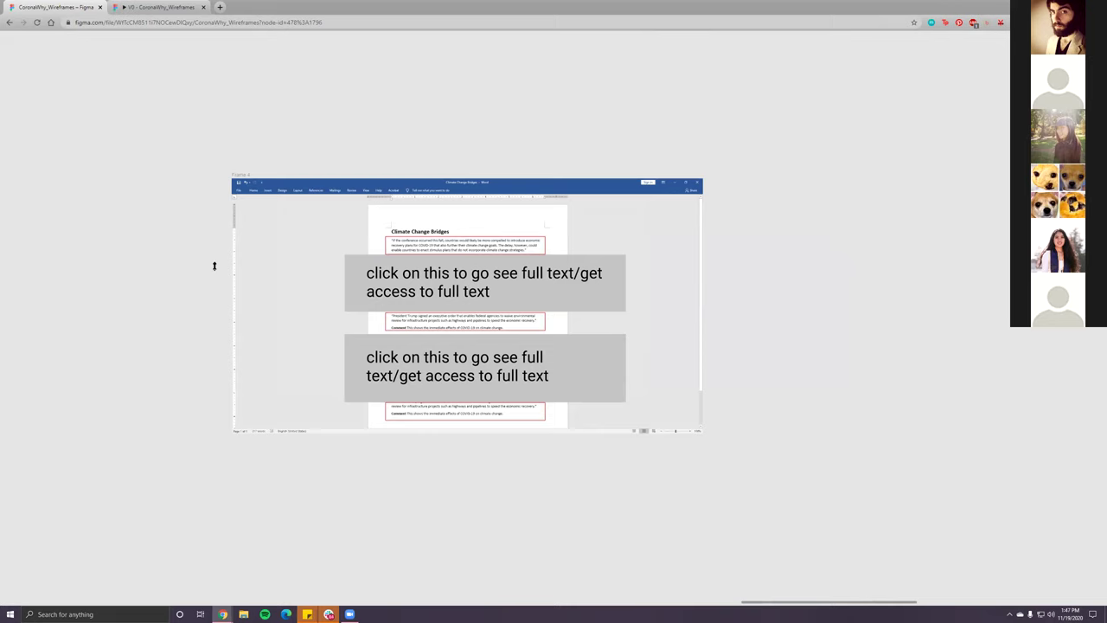
- Bring back the interface and move Frame 4 directly beneath the Post-Search article frame, aligned with its edges
key("ctrl+backslash")
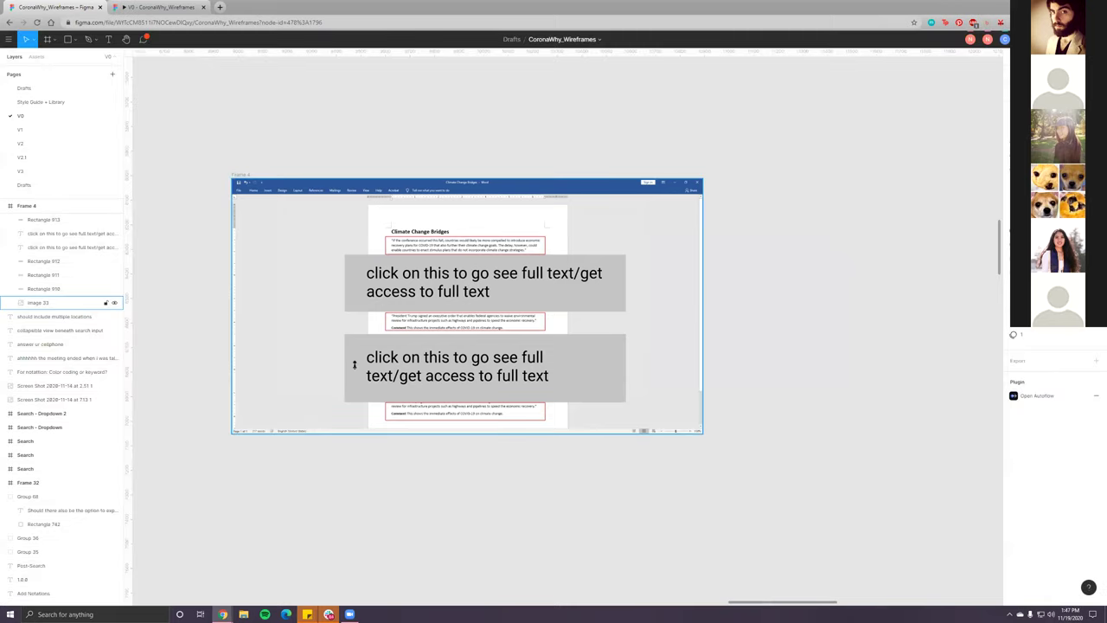
scroll(354, 363, "down", 5)
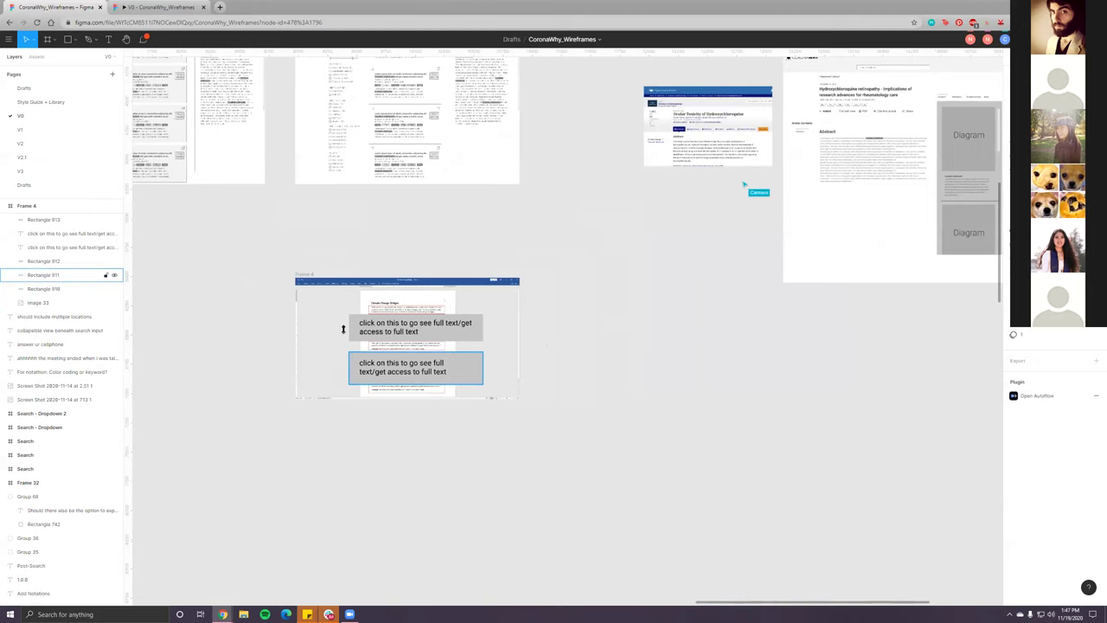
scroll(352, 372, "down", 3)
left_click(410, 329)
left_click_drag(410, 328, 740, 376)
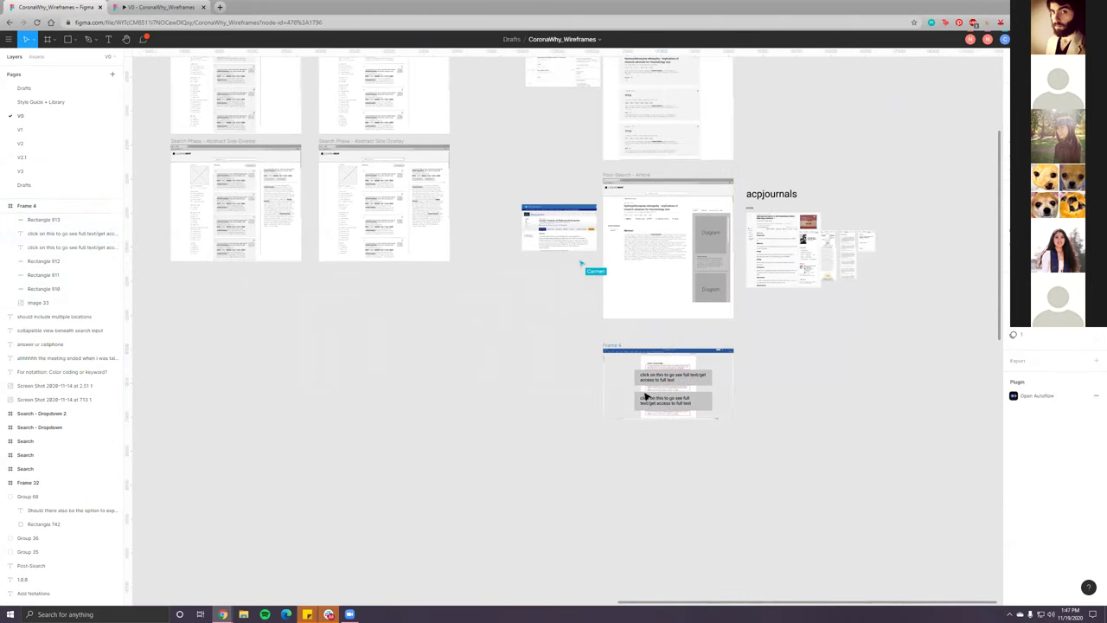
scroll(519, 408, "up", 5)
left_click(519, 410)
scroll(519, 410, "up", 2)
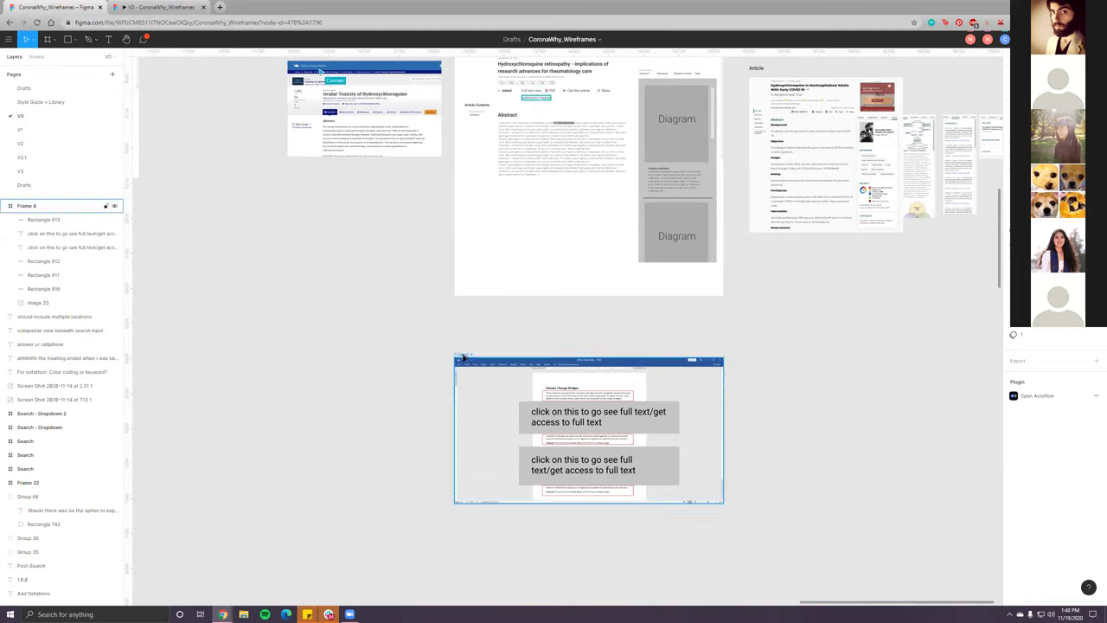
left_click_drag(472, 355, 467, 316)
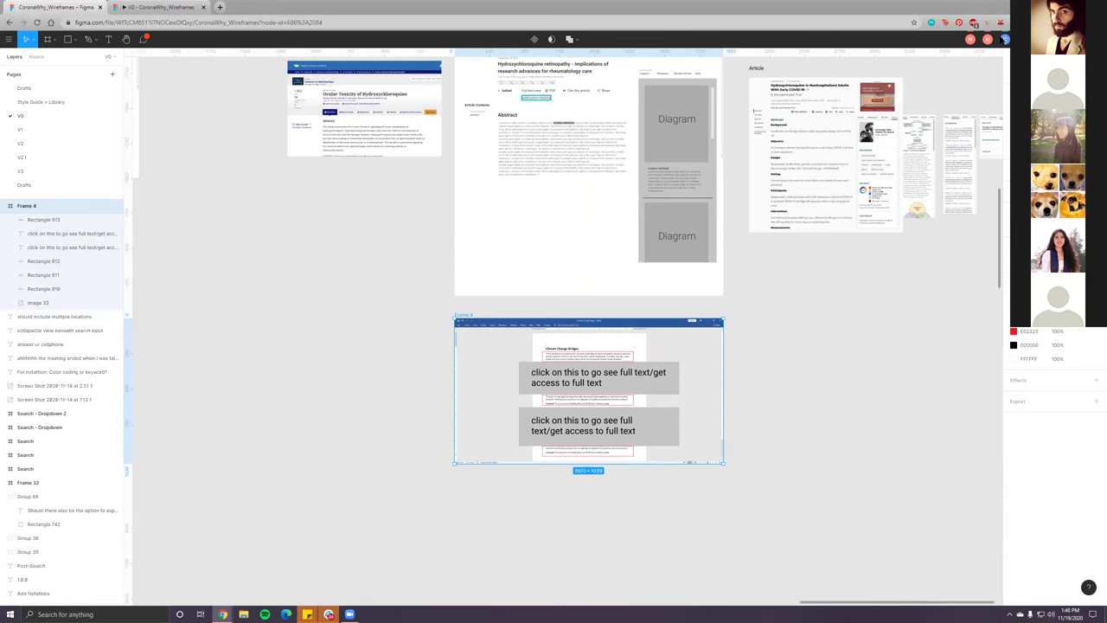
- Follow the other collaborator's view of the Post-Search Articles list and hide the interface
left_click(1005, 40)
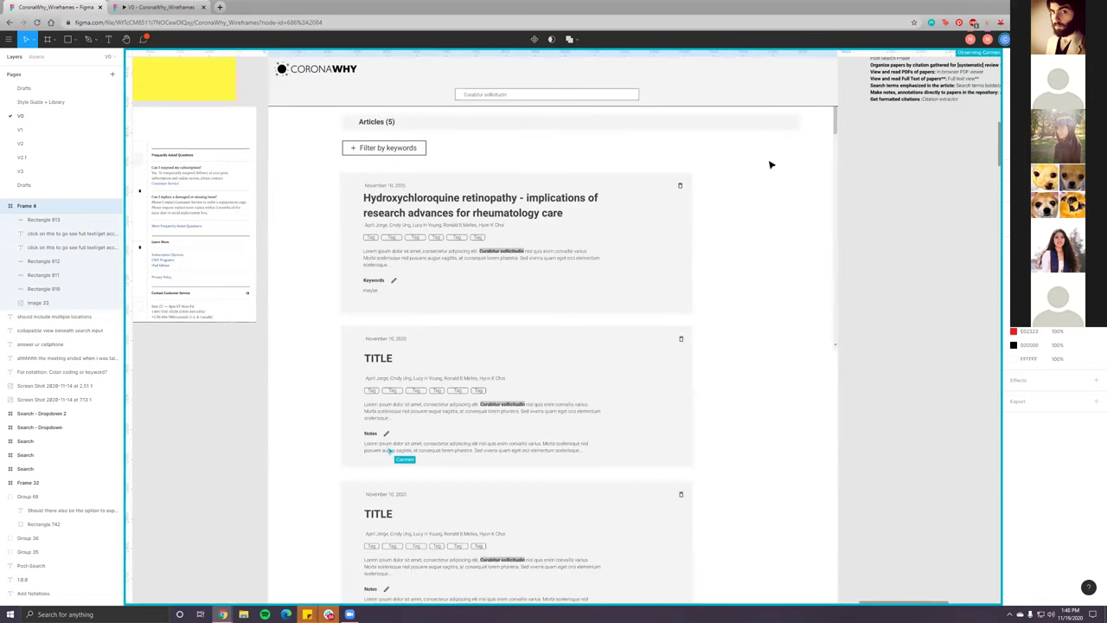
key("ctrl+backslash")
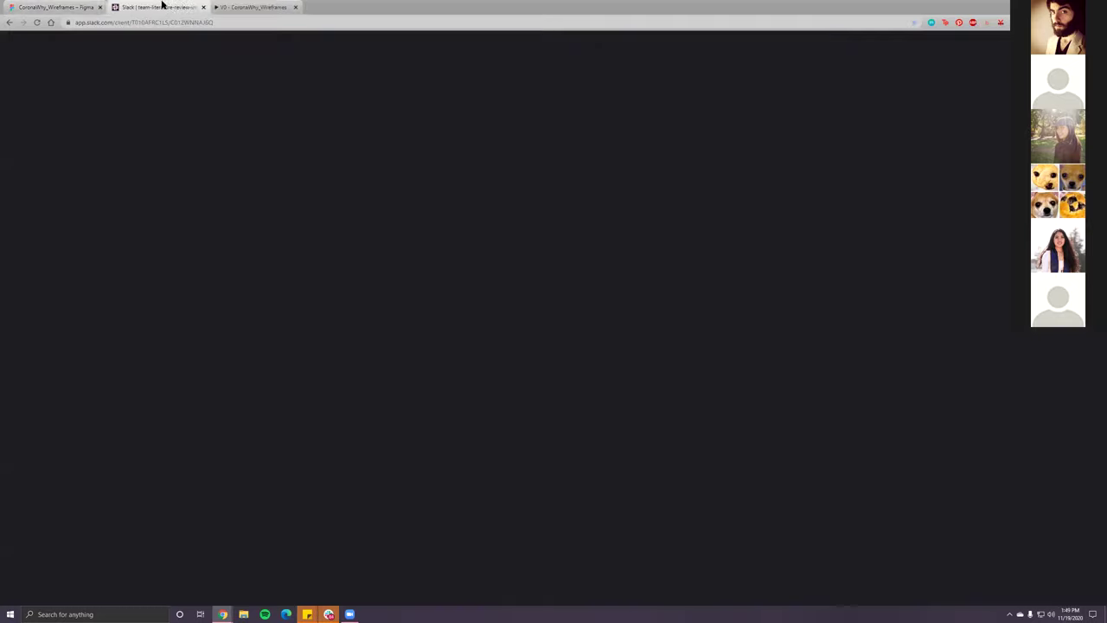
- Place the Slack tab after the prototype tab and enlarge the timeline messages in the #team-literature-review-interface channel
left_click_drag(163, 5, 225, 5)
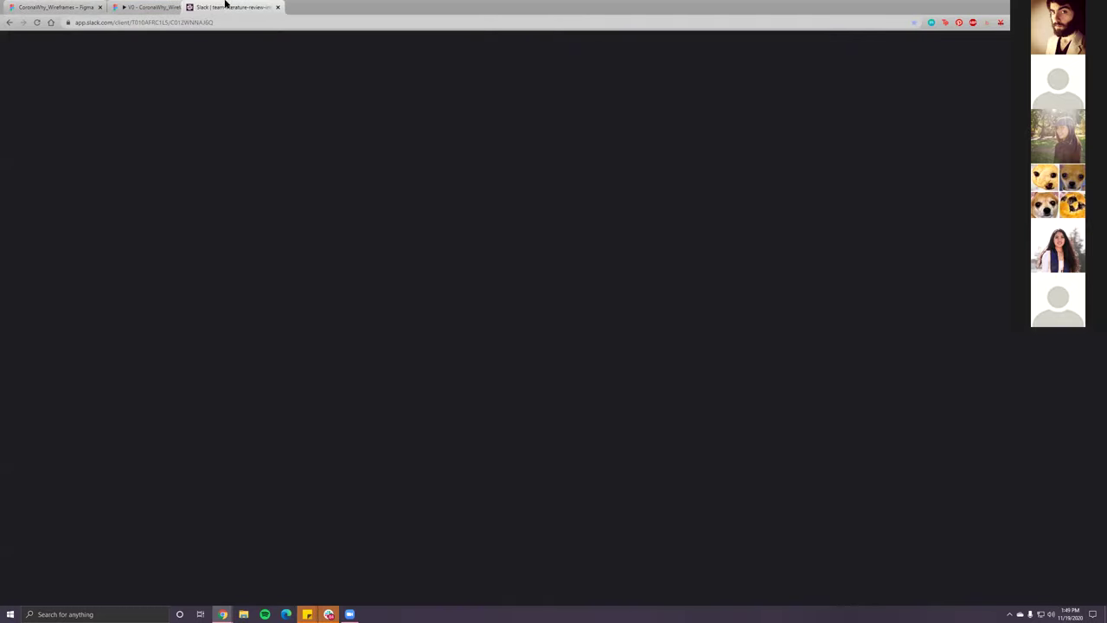
scroll(212, 279, "up", 2)
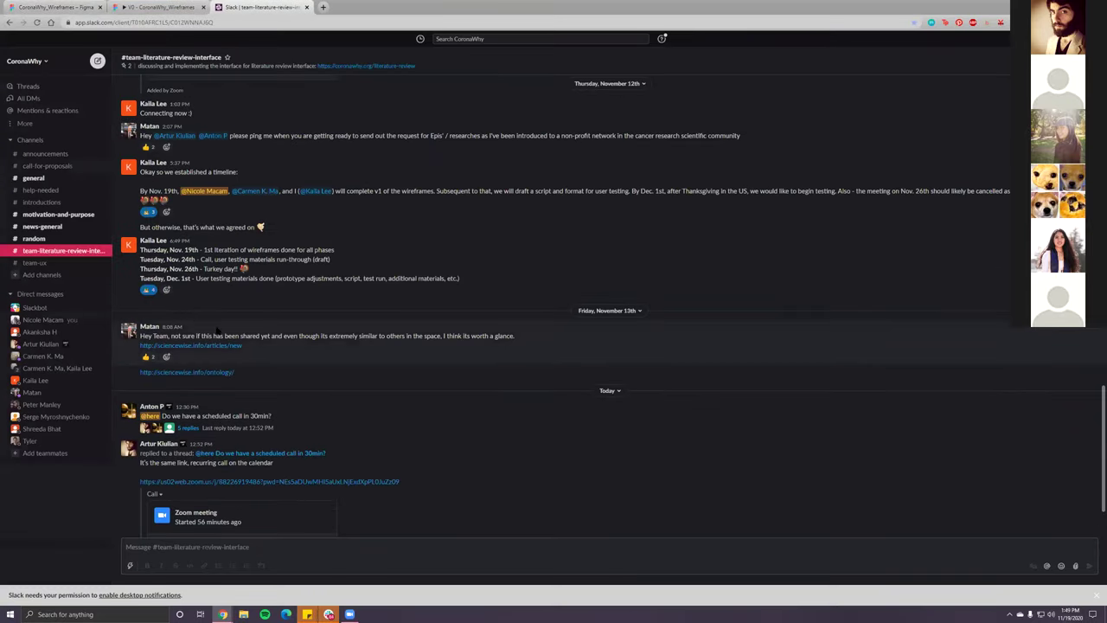
scroll(288, 344, "up", 2)
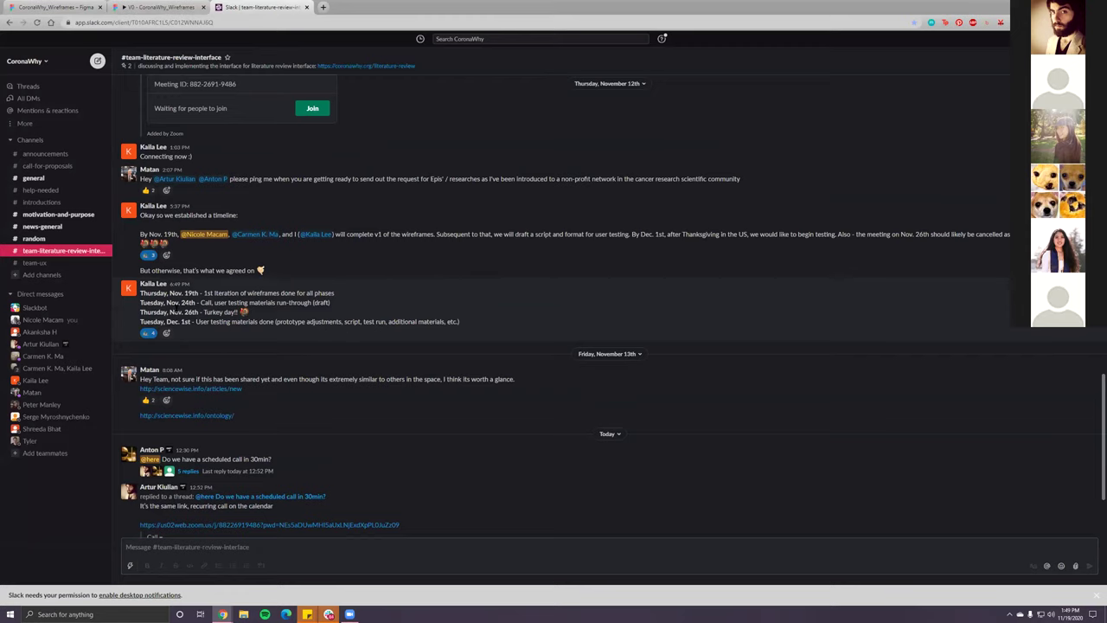
key("ctrl+plus")
key("ctrl+plus")
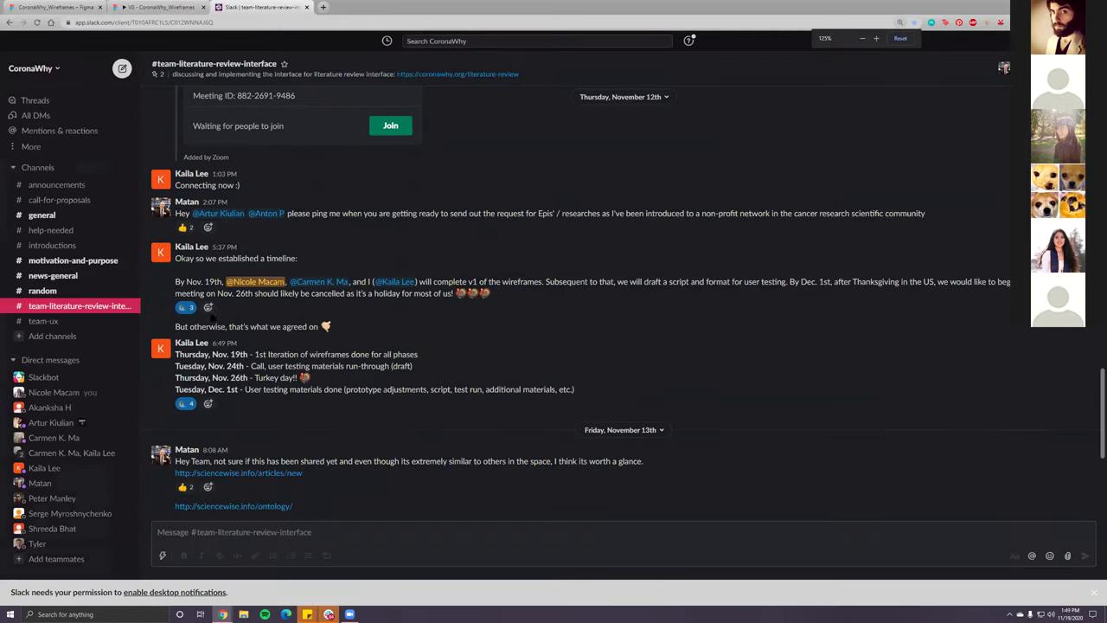
key("ctrl+plus")
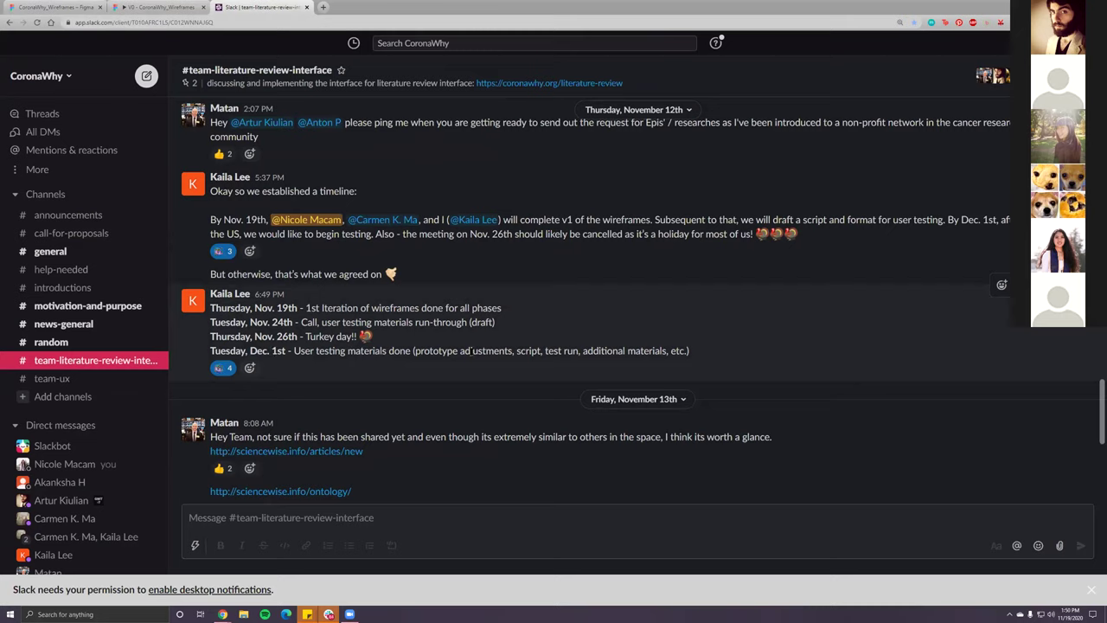
- Highlight the "Tuesday, Dec. 1st" deadline in the timeline message and dismiss the incoming message notification
left_click_drag(211, 350, 287, 357)
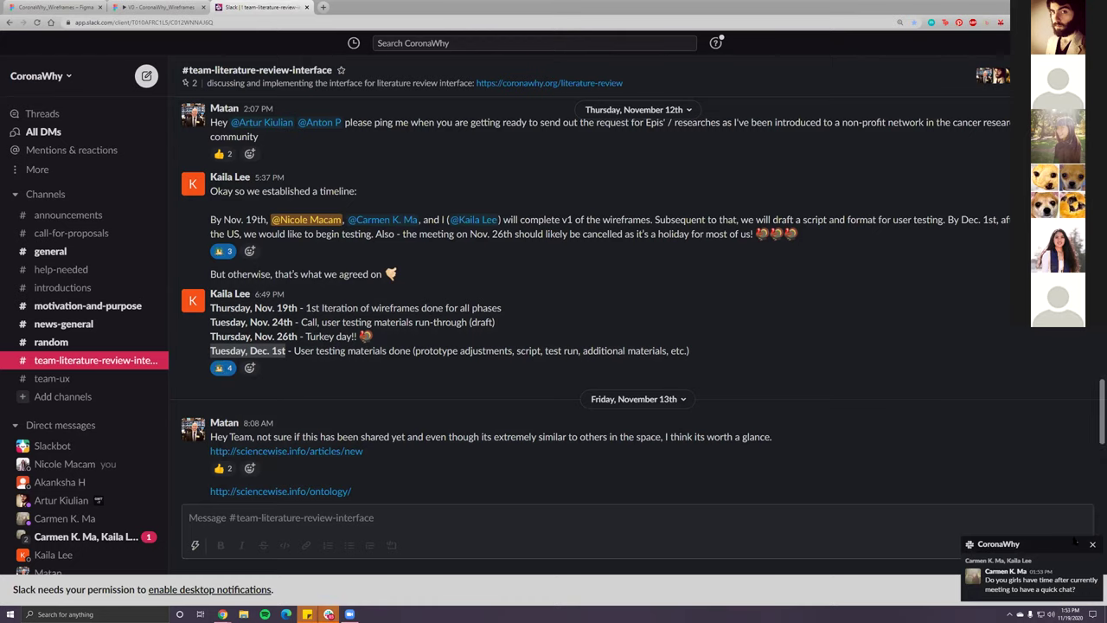
left_click(1093, 546)
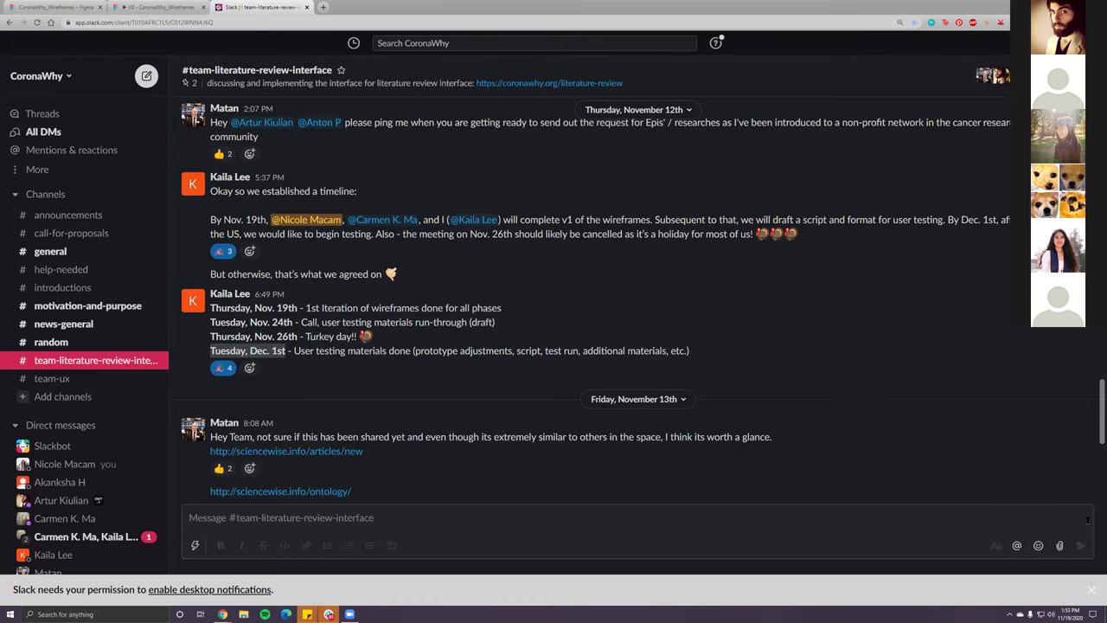